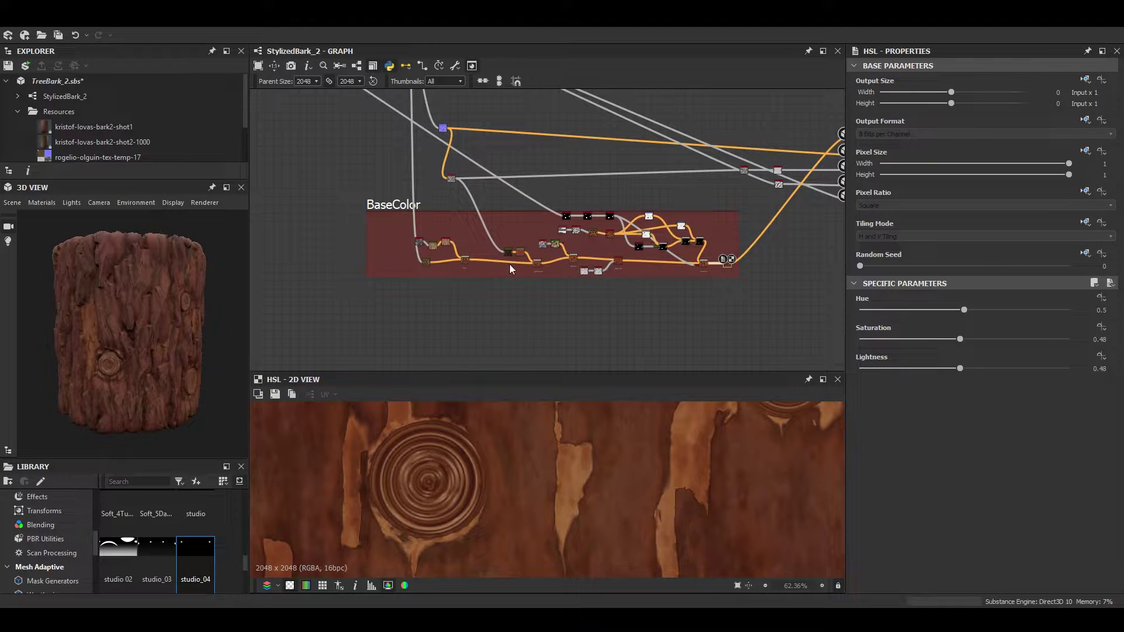
Examine the BaseColor node group, and preview the final Height Blend map that feeds it
scroll(514, 268, up, 2)
middle_drag(670, 280, 578, 279)
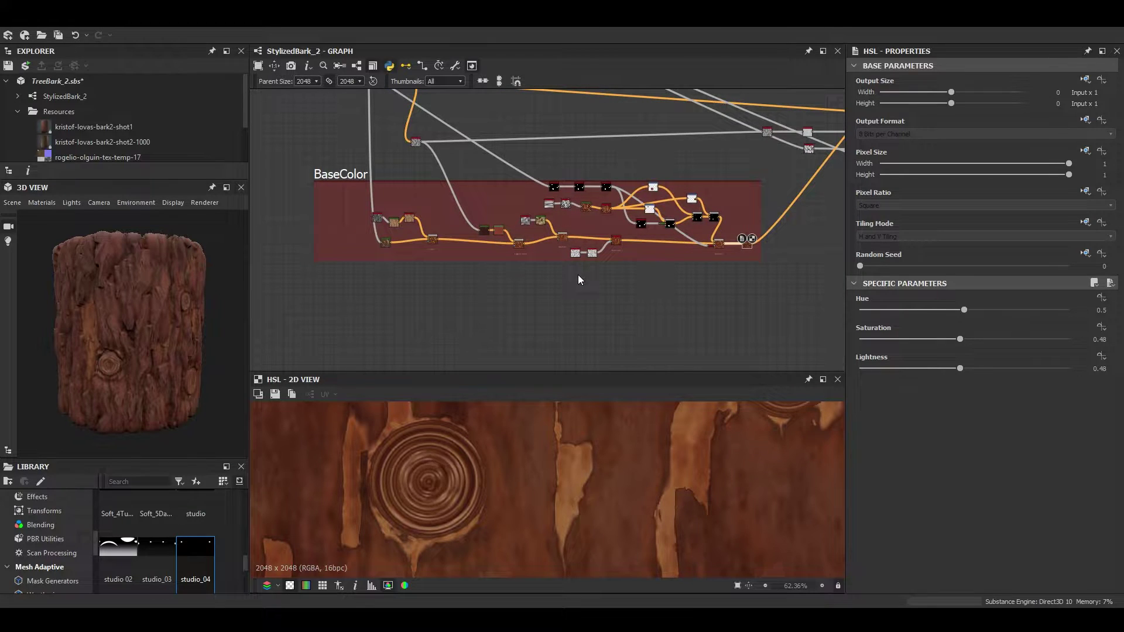
scroll(578, 275, up, 4)
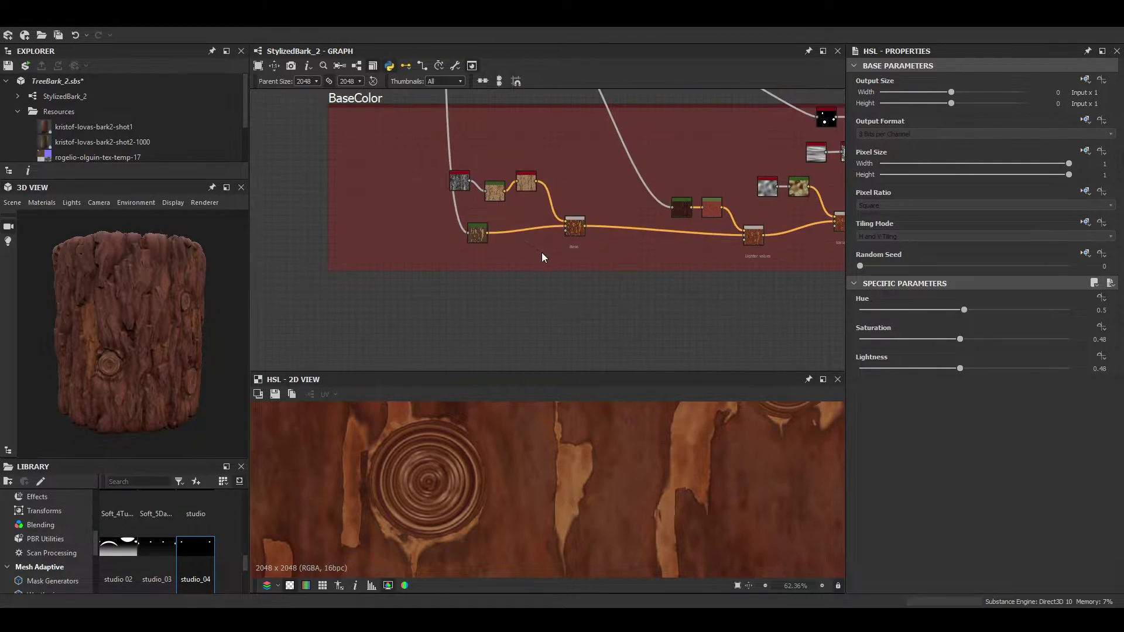
scroll(573, 251, up, 3)
scroll(515, 246, down, 3)
middle_drag(550, 259, 539, 156)
scroll(539, 152, up, 5)
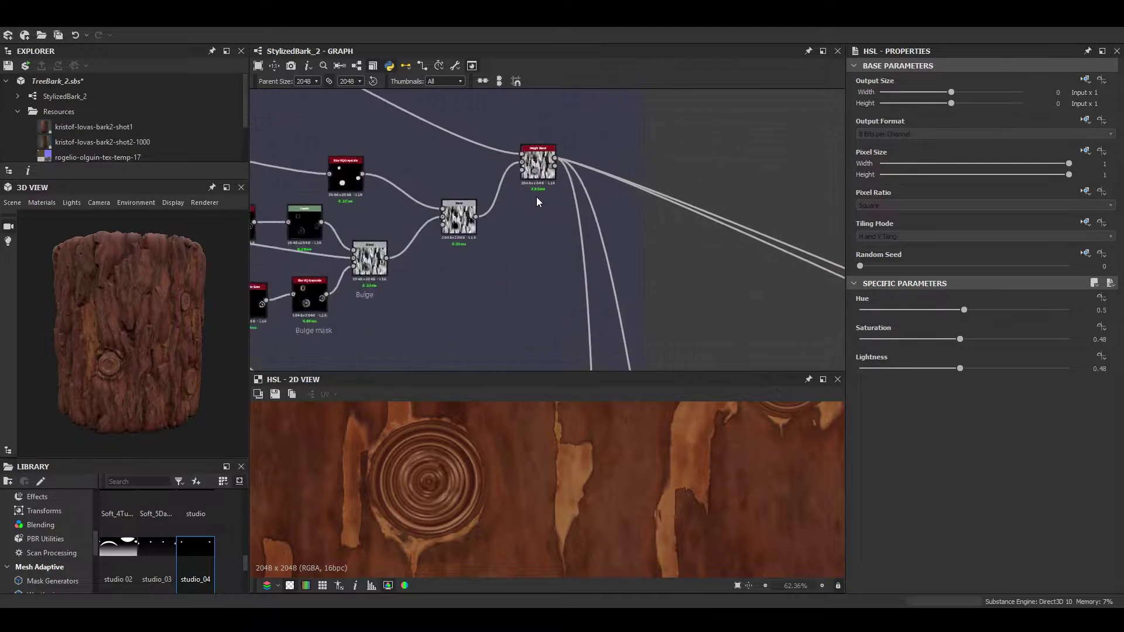
double_click(543, 150)
scroll(593, 455, down, 8)
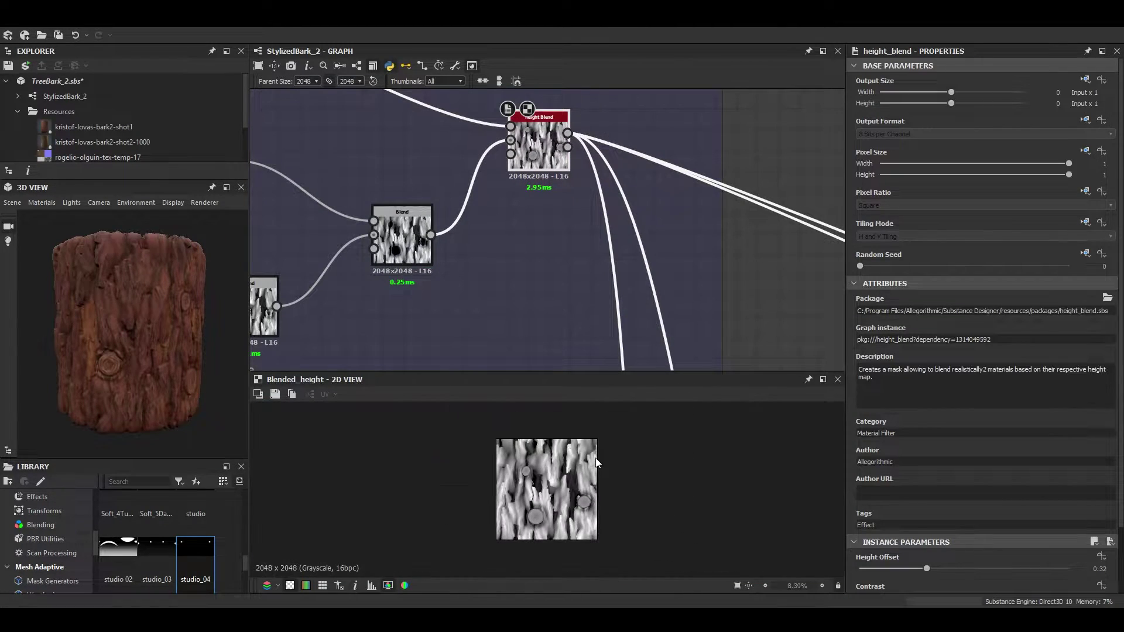
scroll(564, 225, down, 4)
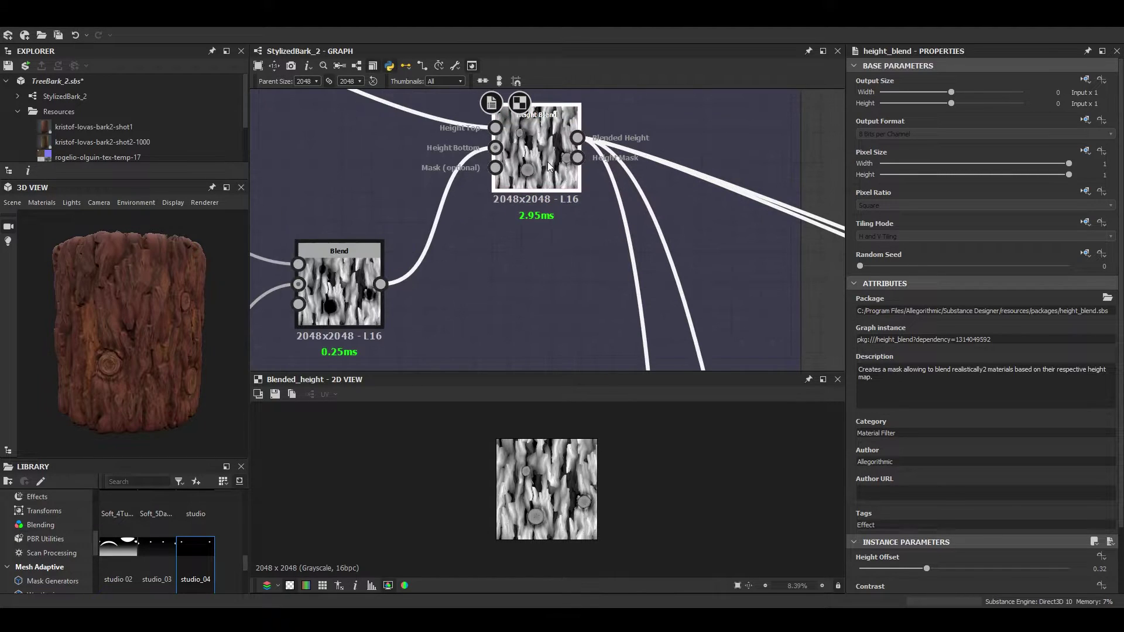
scroll(563, 225, up, 4)
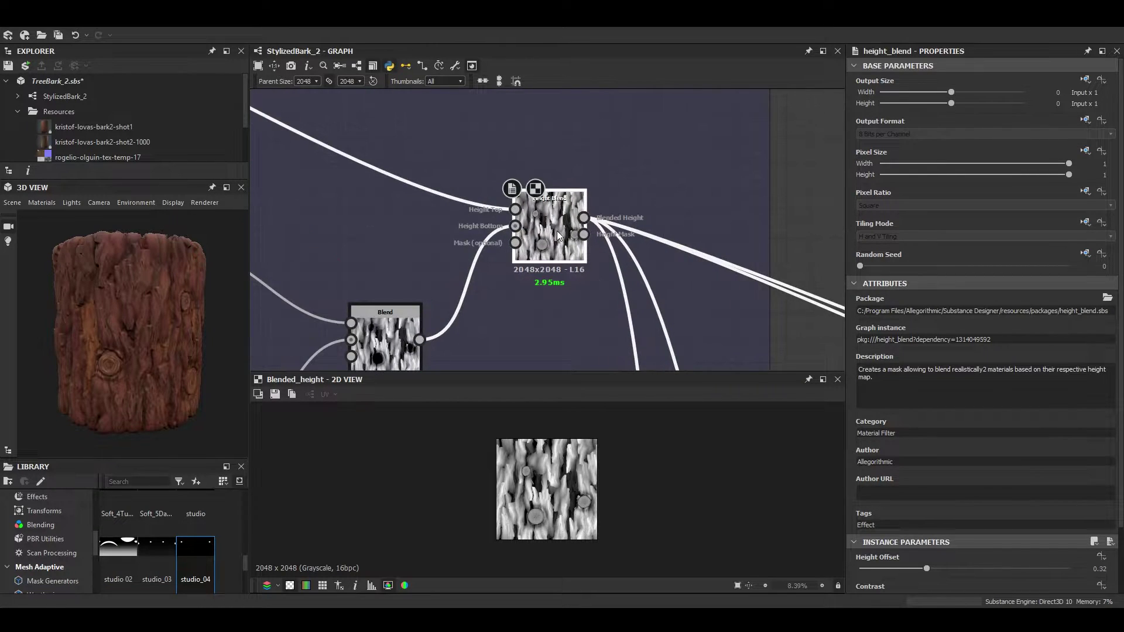
scroll(560, 491, up, 7)
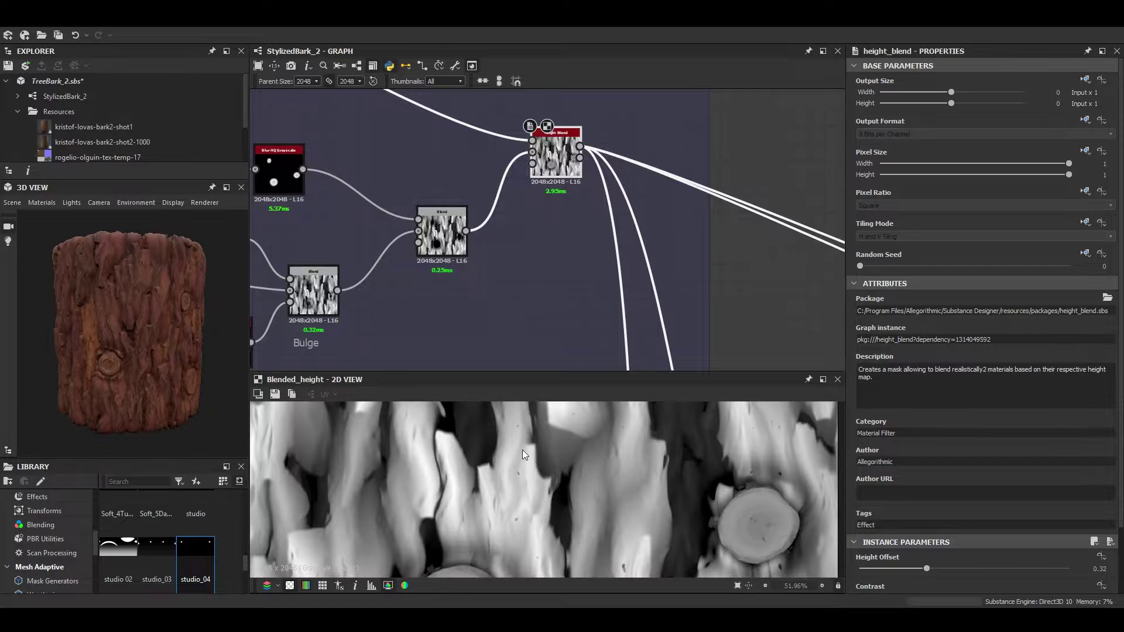
scroll(577, 244, down, 3)
Connect the first Gradient Map of the BaseColor frame straight to the base color output and inspect it on the 3D model
middle_drag(577, 244, 391, 223)
click(492, 253)
scroll(582, 459, down, 2)
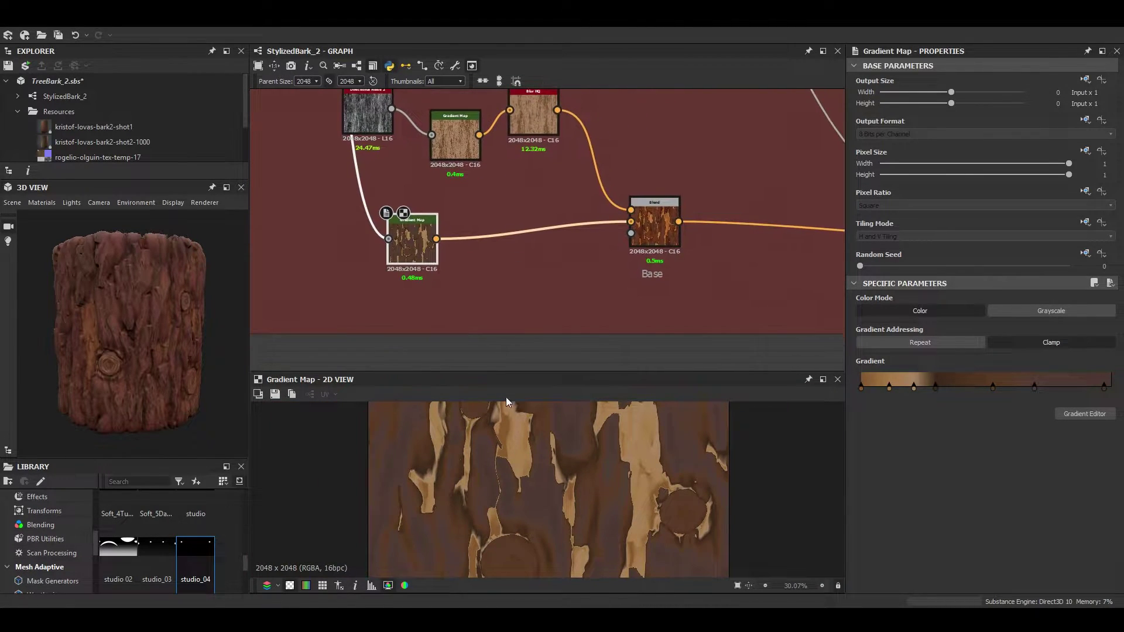
drag(436, 239, 695, 145)
scroll(582, 188, down, 5)
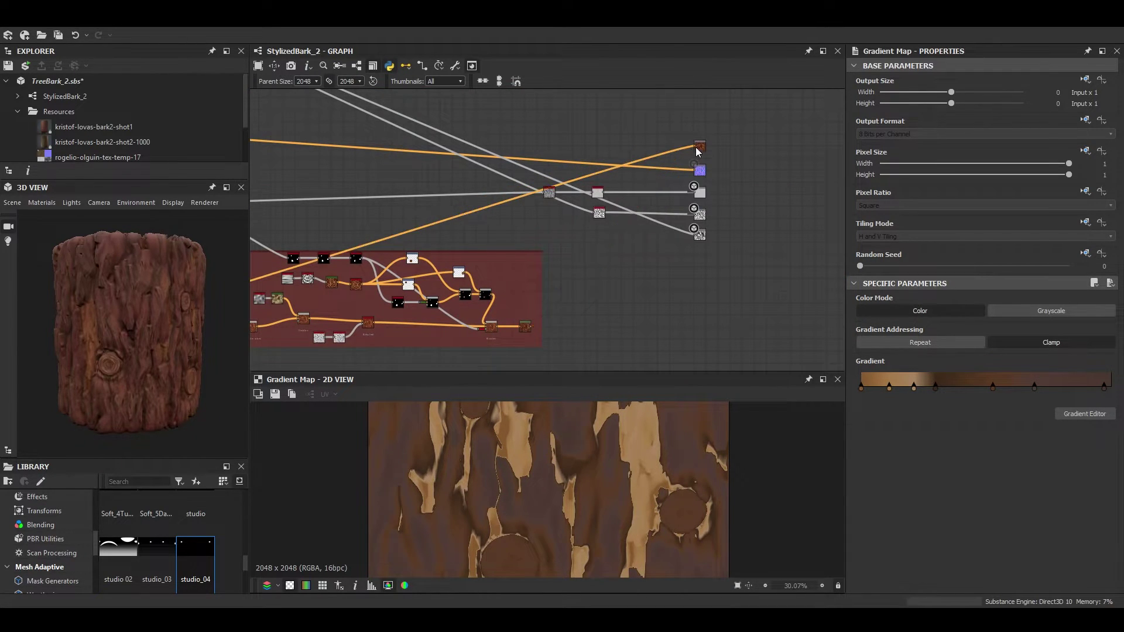
drag(88, 351, 175, 344)
Examine the Base Blend and its noise and Gradient Map inputs, comparing the Gradient Map with the blended height map
scroll(370, 221, down, 1)
scroll(371, 221, up, 5)
scroll(126, 335, up, 3)
middle_drag(729, 229, 517, 228)
drag(518, 228, 525, 248)
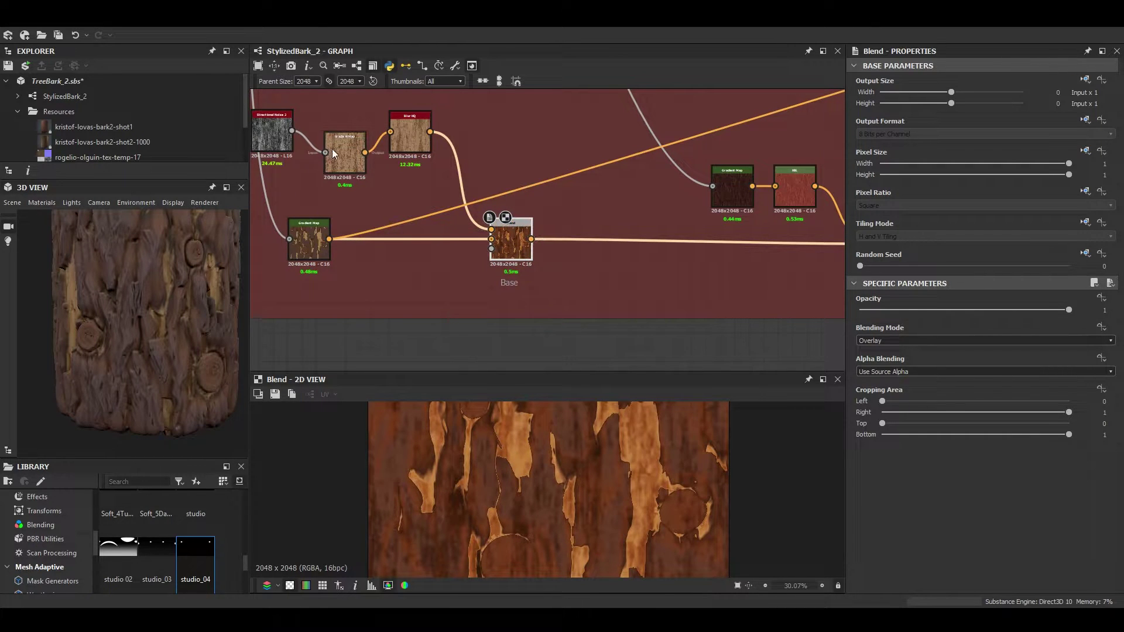
middle_drag(335, 158, 478, 164)
drag(478, 166, 436, 153)
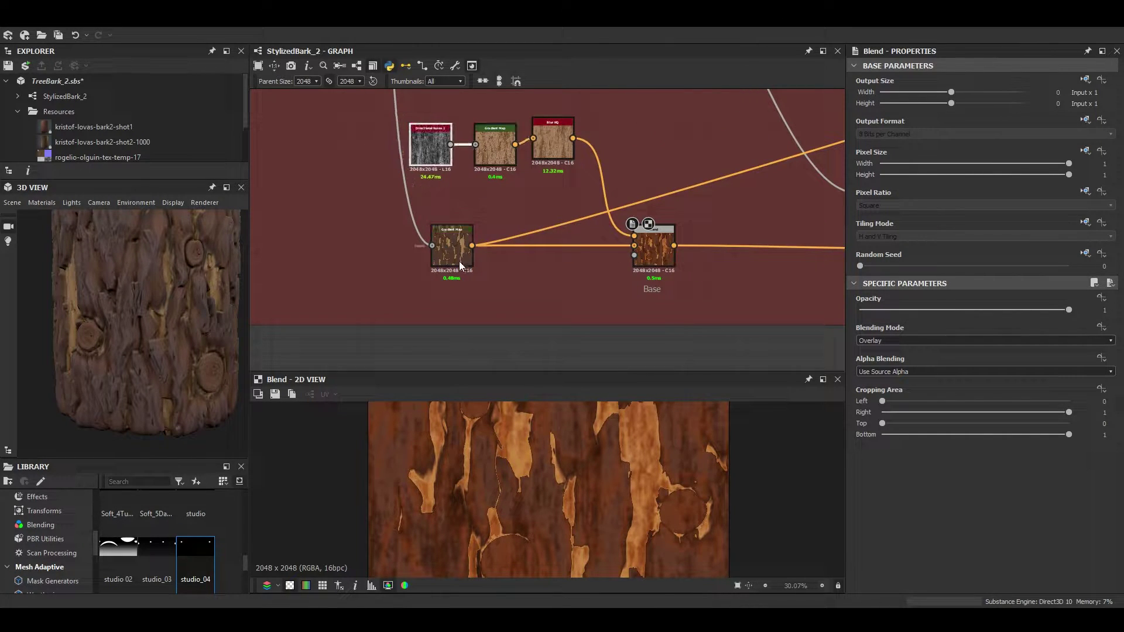
click(458, 257)
scroll(464, 269, up, 1)
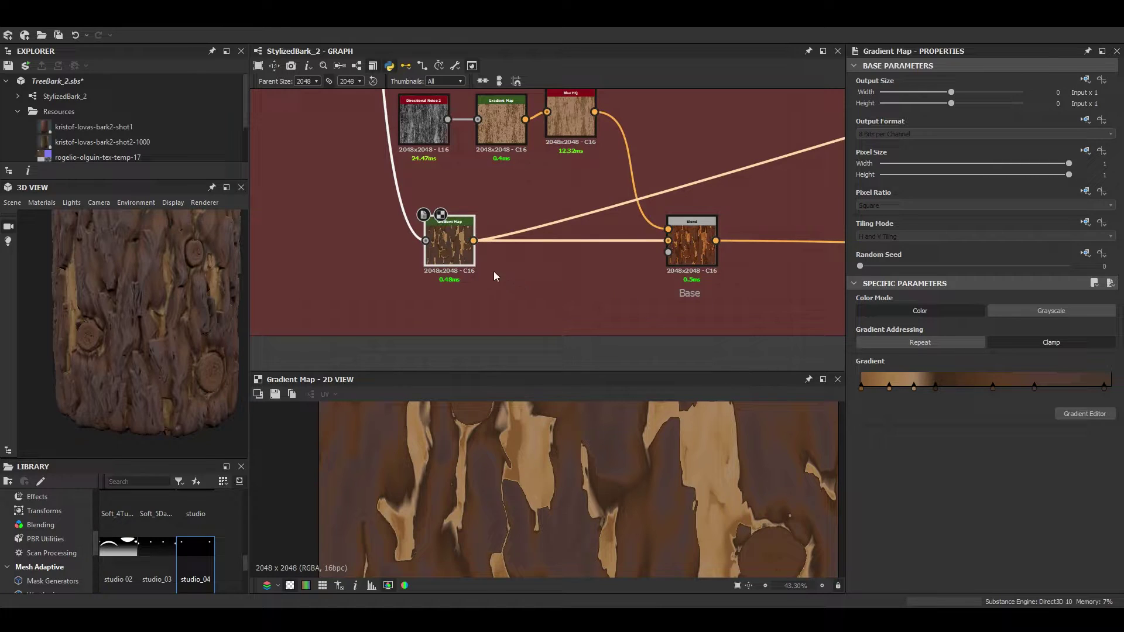
scroll(427, 239, up, 2)
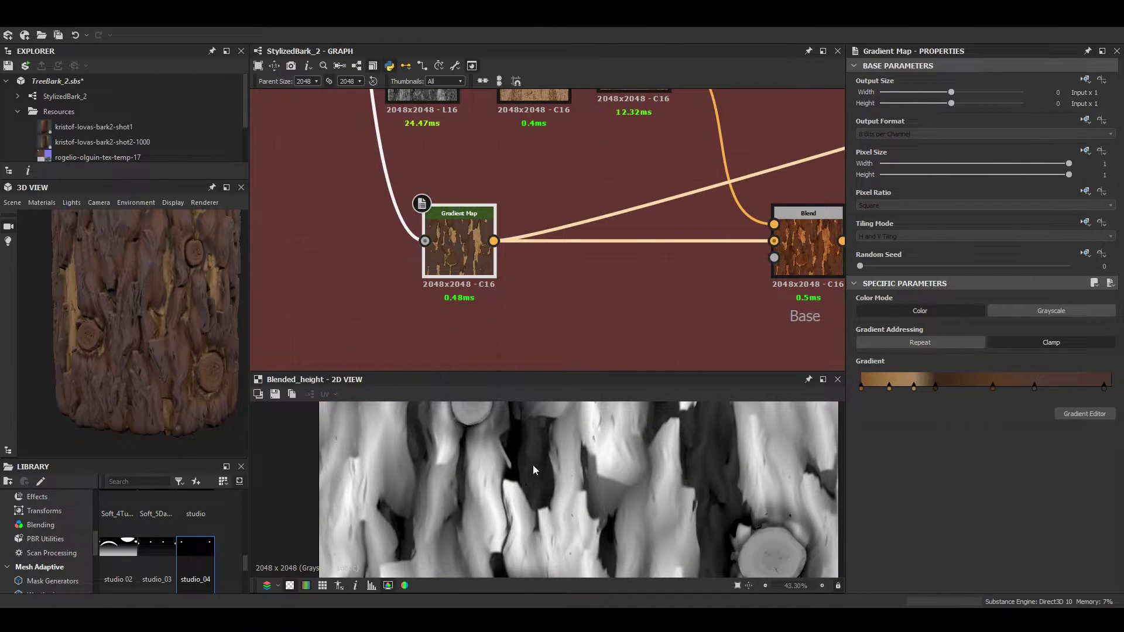
scroll(526, 465, down, 3)
scroll(585, 464, up, 4)
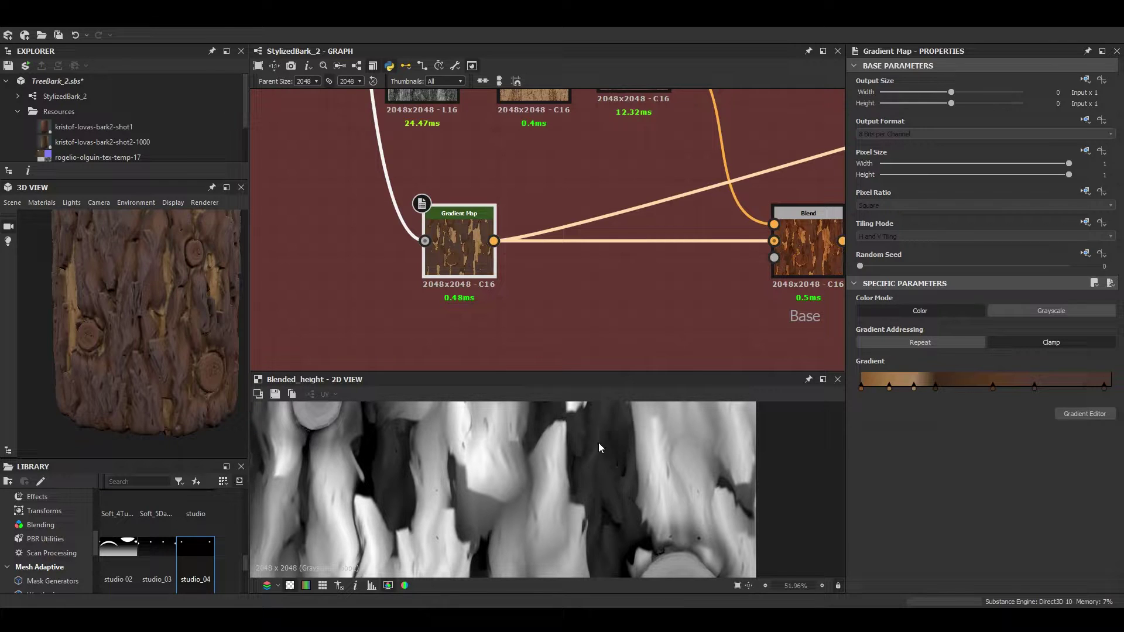
Open the Gradient Map's gradient for editing and move its second-to-last key to position 0.735
double_click(458, 254)
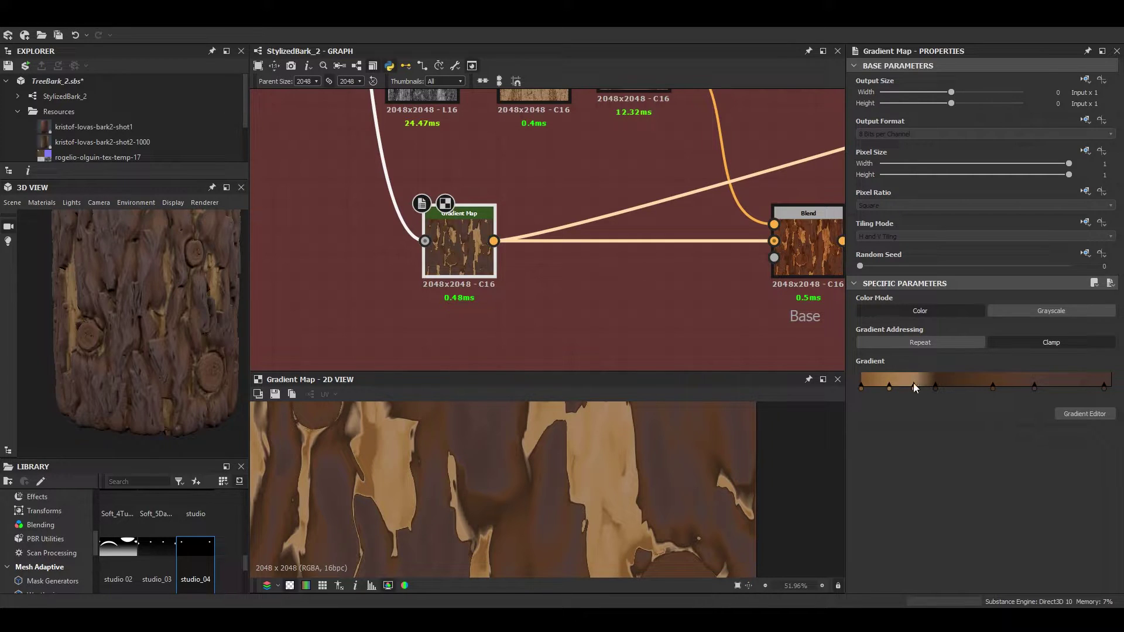
click(1077, 418)
drag(315, 72, 781, 77)
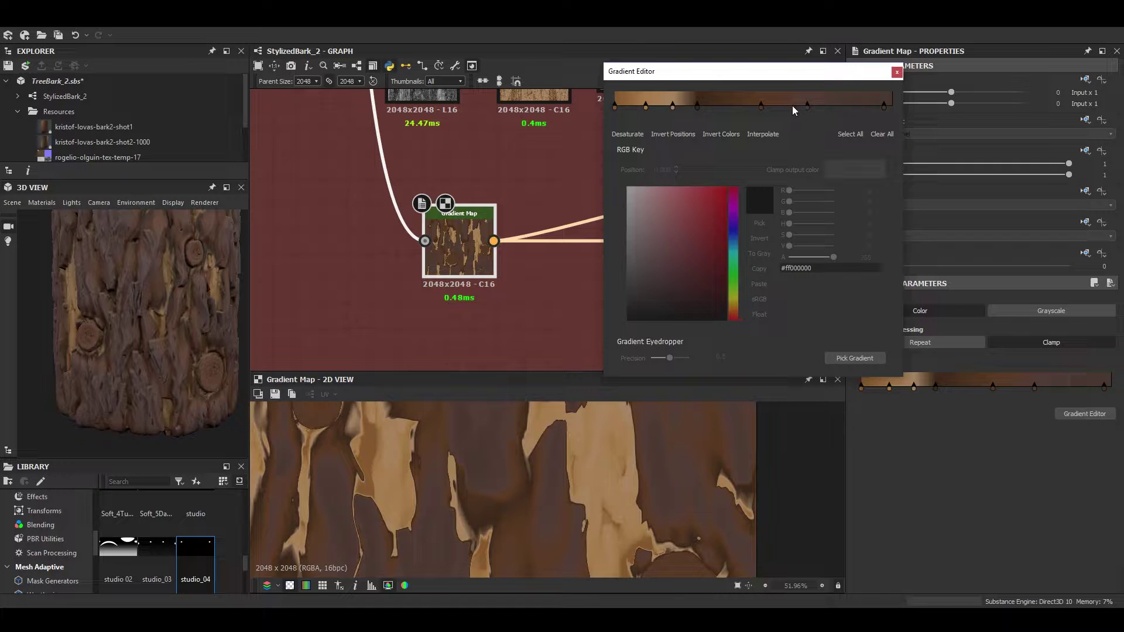
drag(809, 106, 820, 107)
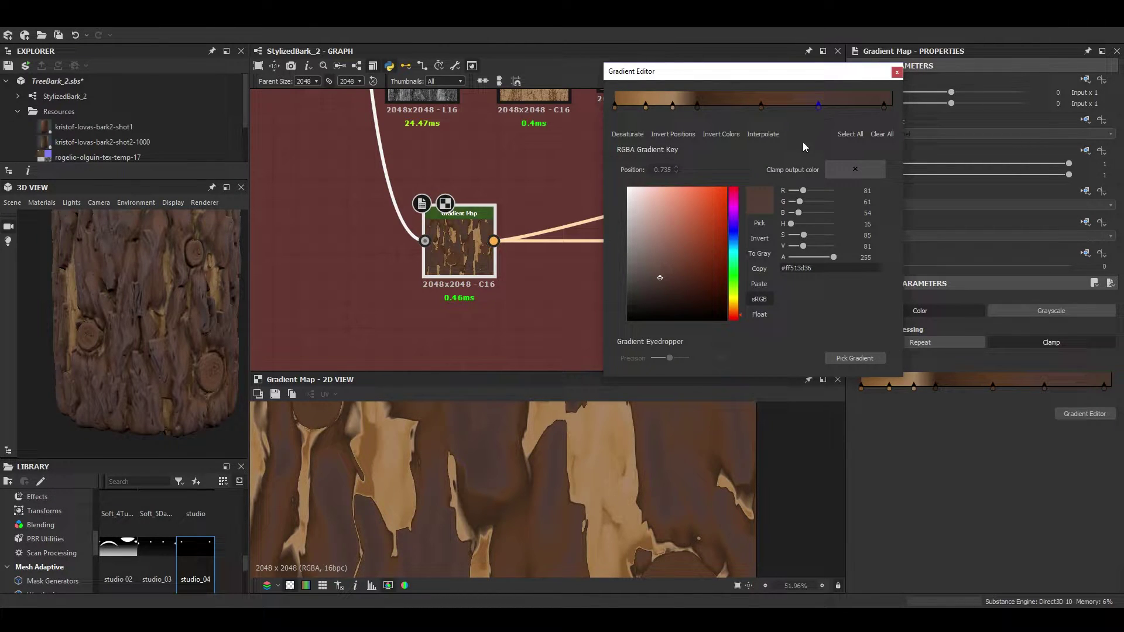
Show the felipe-sanin-stonefloor-cylinder reference image in the 2D view, enlarged on the grey stones
scroll(79, 145, down, 1)
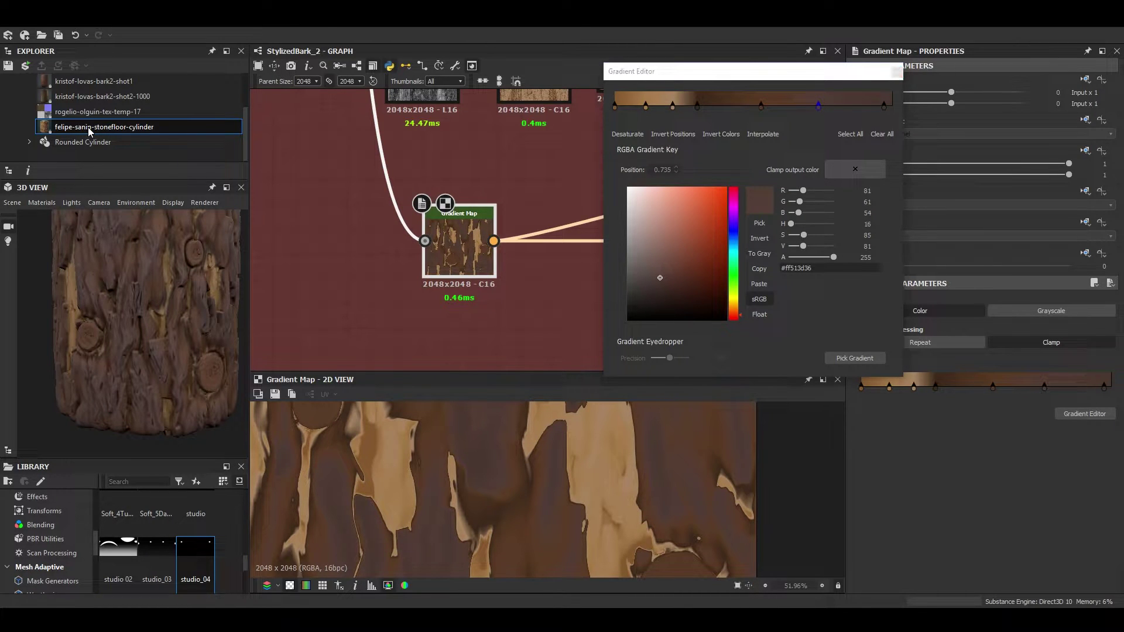
scroll(549, 483, up, 6)
scroll(550, 484, down, 2)
middle_drag(541, 478, 520, 462)
scroll(519, 462, up, 5)
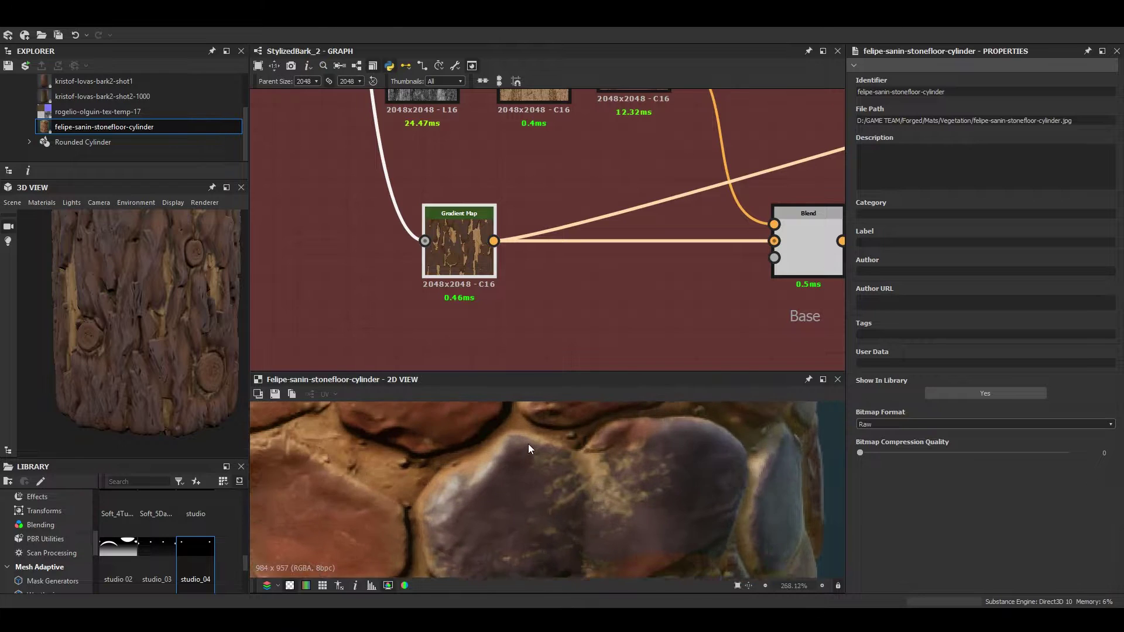
Replace the Gradient Map's gradient with one sampled from the sandy edge into the grey stone of the reference image
click(471, 261)
click(1085, 414)
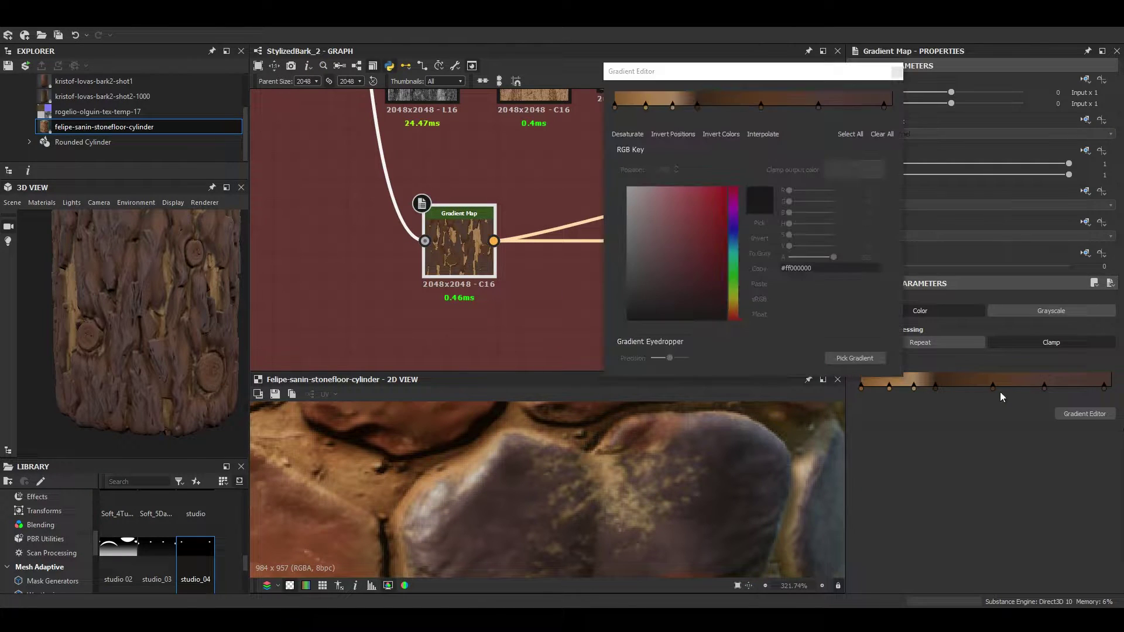
click(841, 359)
drag(525, 429, 529, 454)
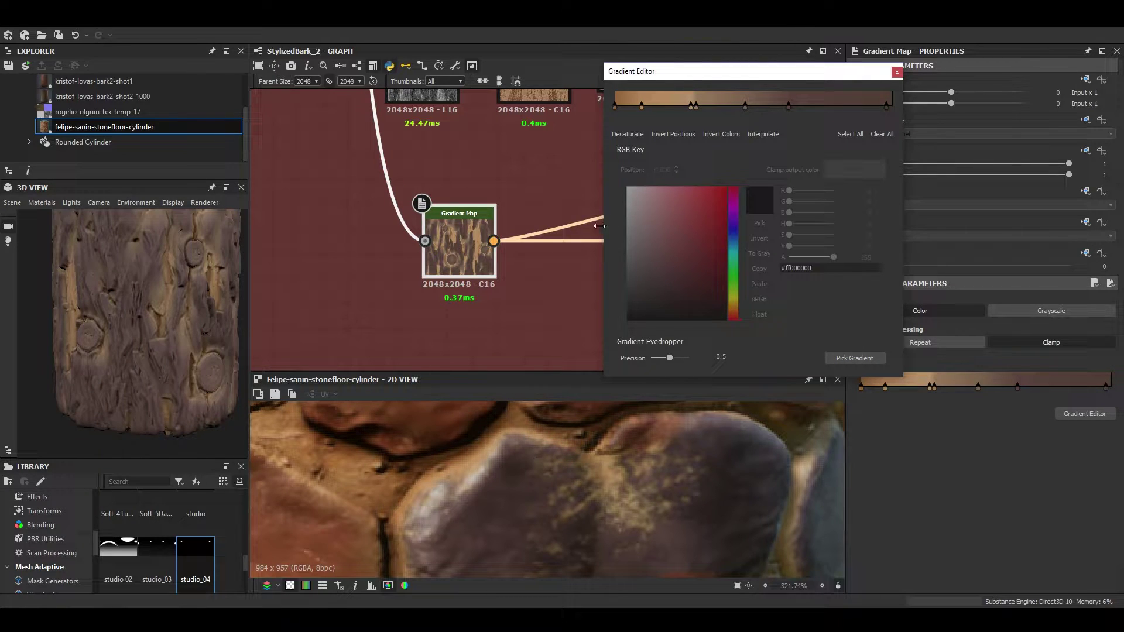
Shift the gradient's third key toward the light end, and set the fifth key to position 0.369 with colour #563d27
drag(191, 289, 156, 297)
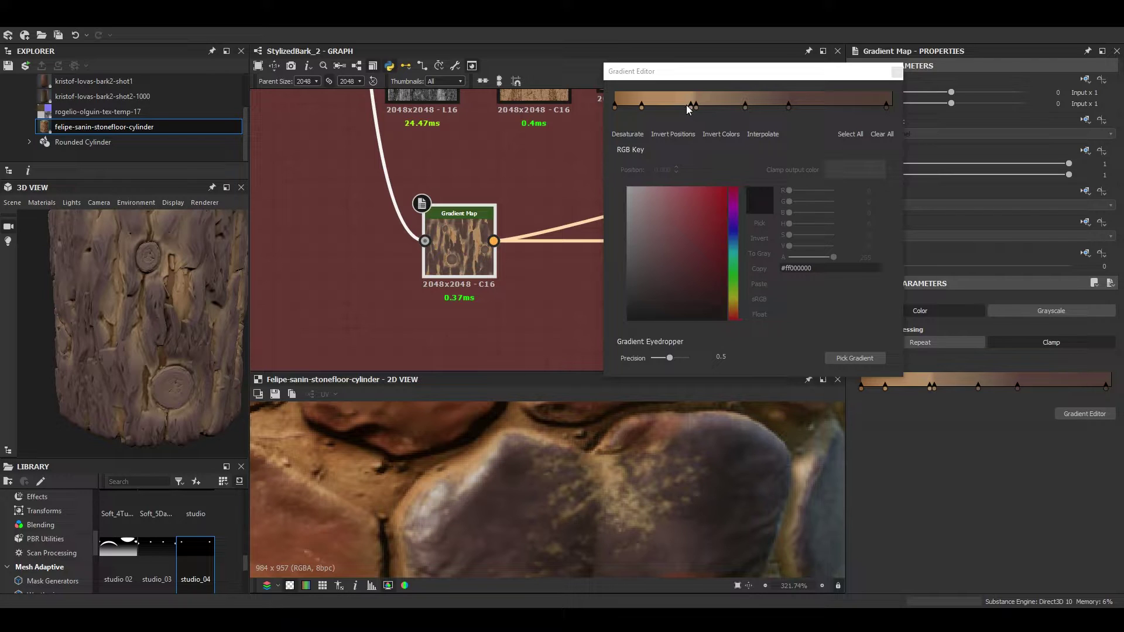
drag(692, 108, 673, 109)
drag(744, 109, 717, 108)
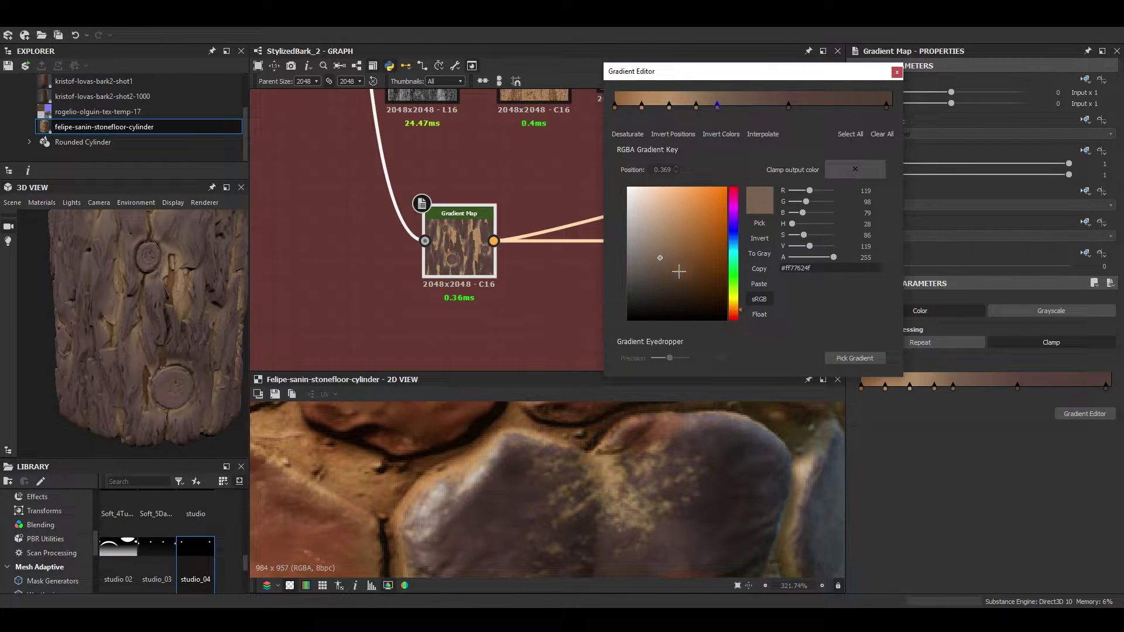
drag(678, 272, 682, 276)
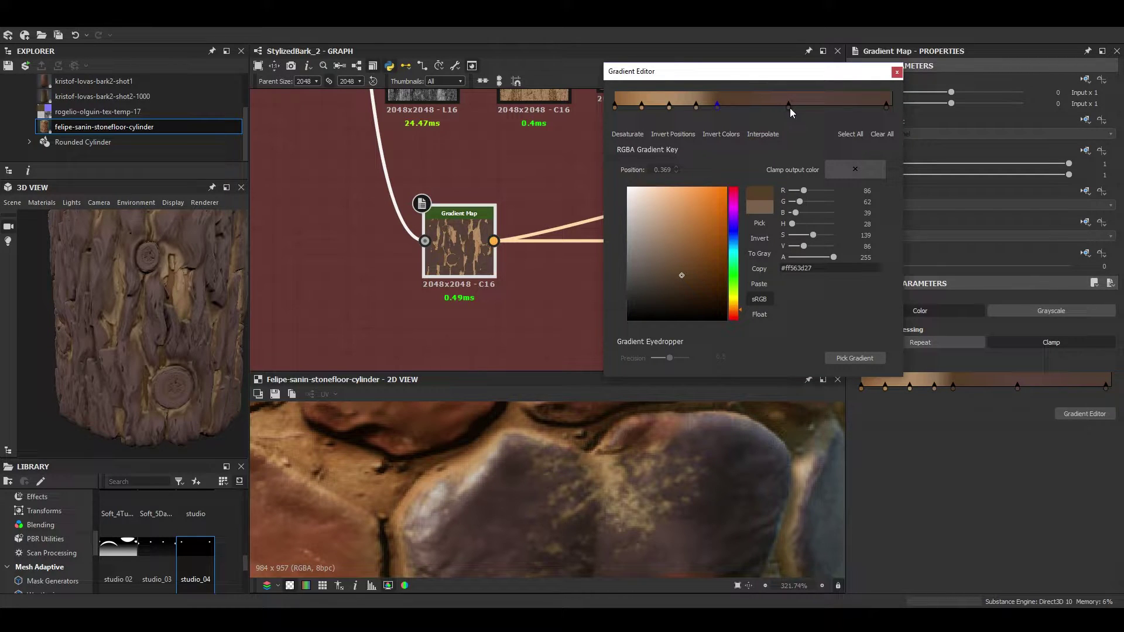
Move the gradient's sixth key to position 0.699 and darken the key at 0.369 to #342212
drag(789, 107, 810, 108)
drag(232, 268, 169, 298)
click(717, 105)
drag(679, 271, 694, 294)
drag(205, 294, 157, 304)
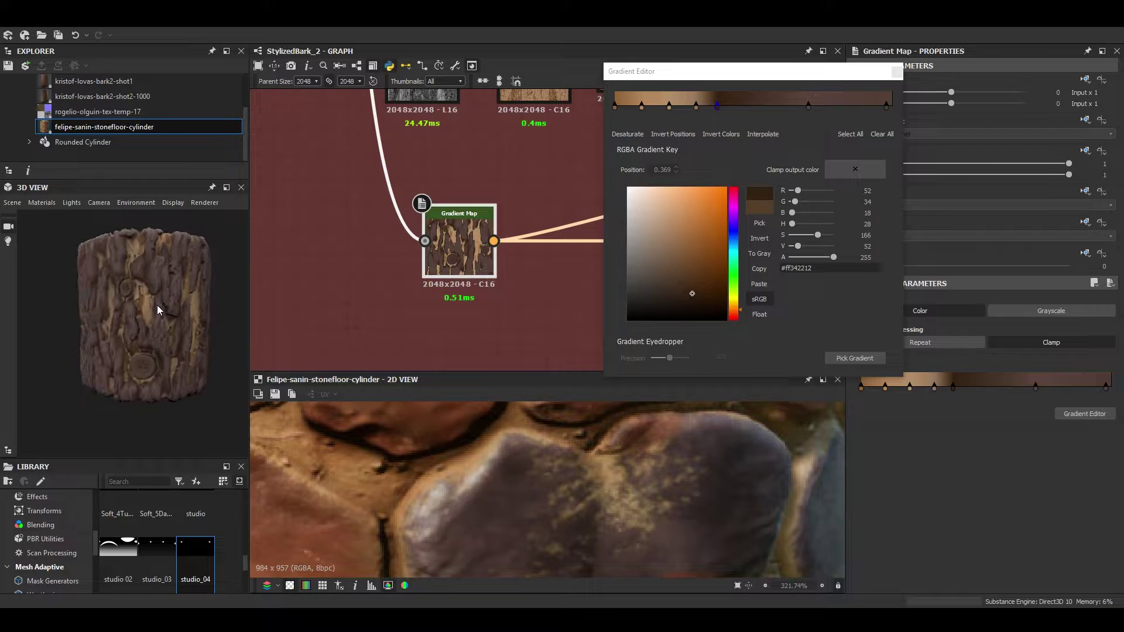
scroll(157, 304, up, 3)
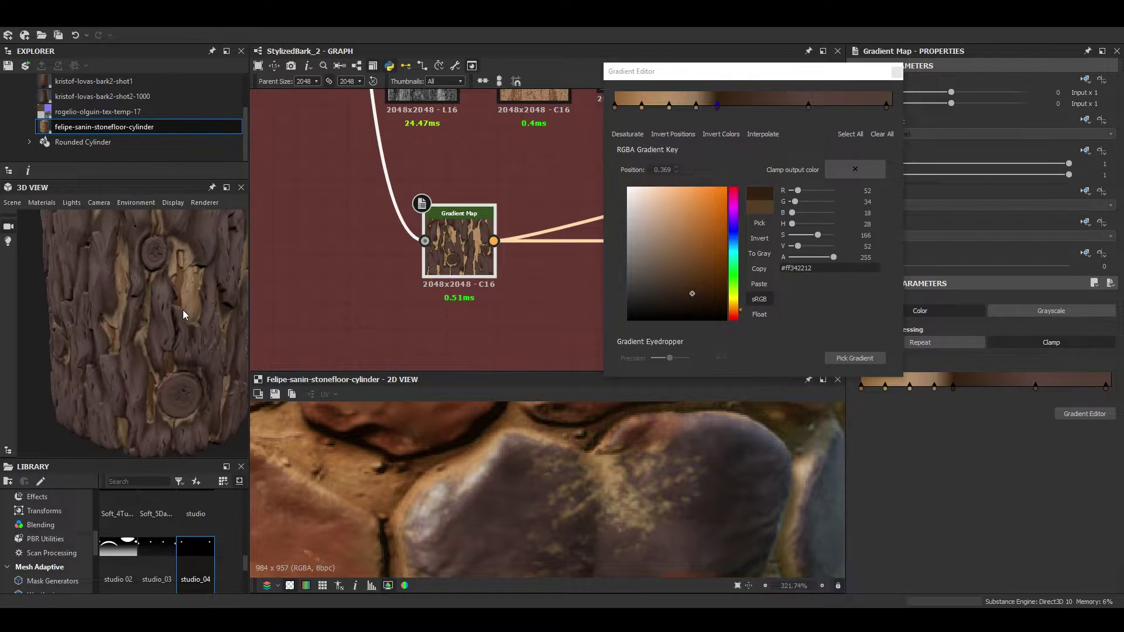
Recolour the gradient key at 0.699 to reddish brown #4d312b and finish editing the gradient
click(809, 105)
click(671, 280)
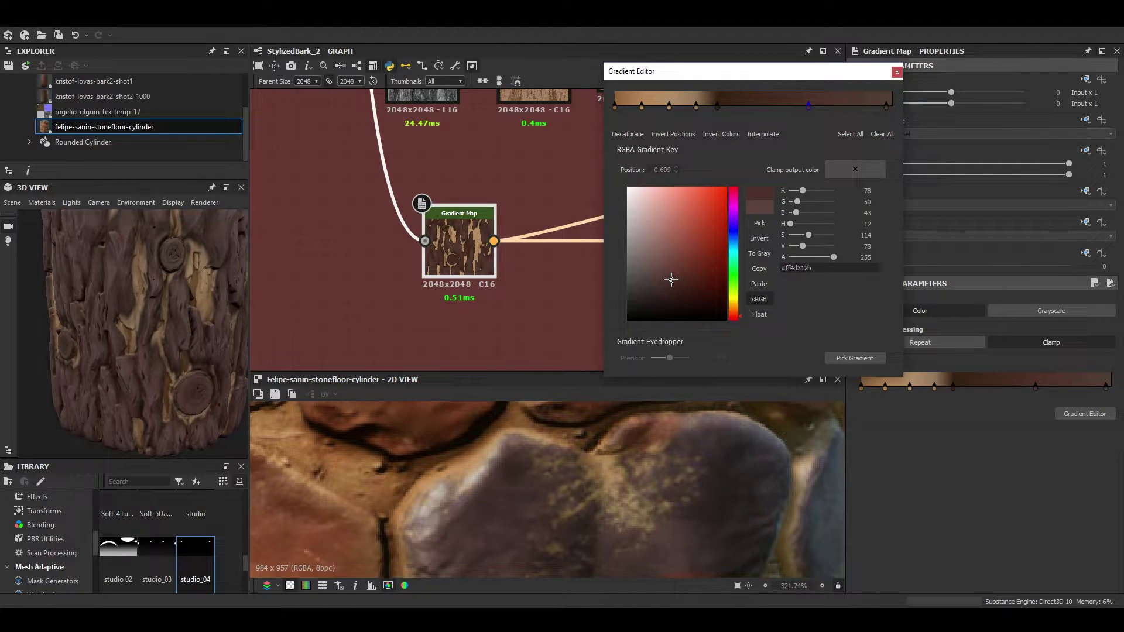
scroll(147, 287, down, 3)
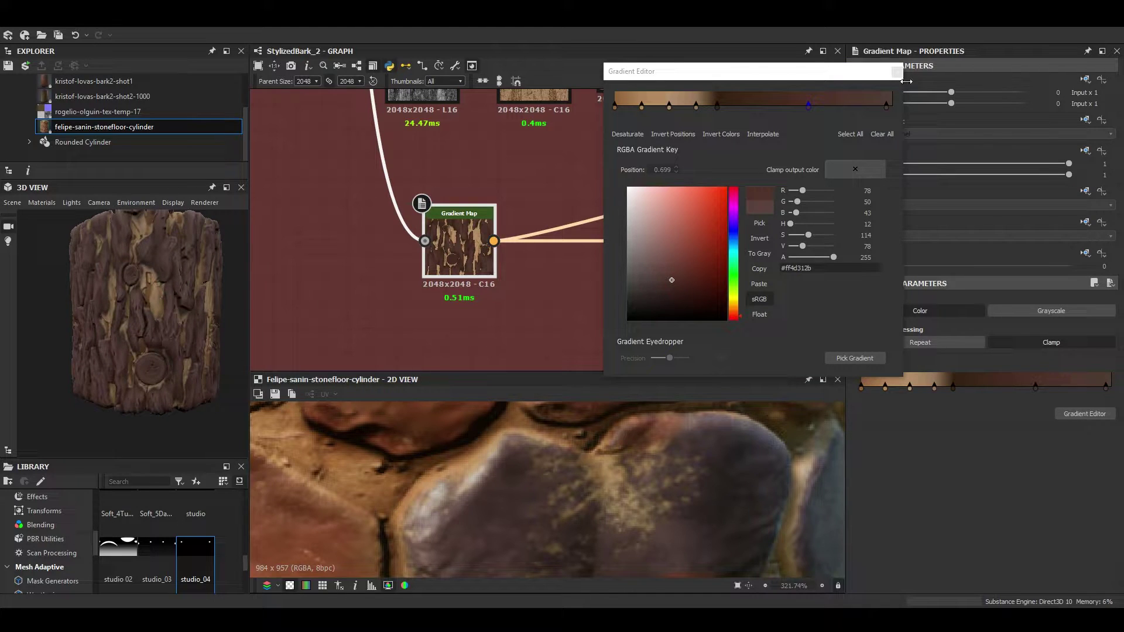
click(896, 72)
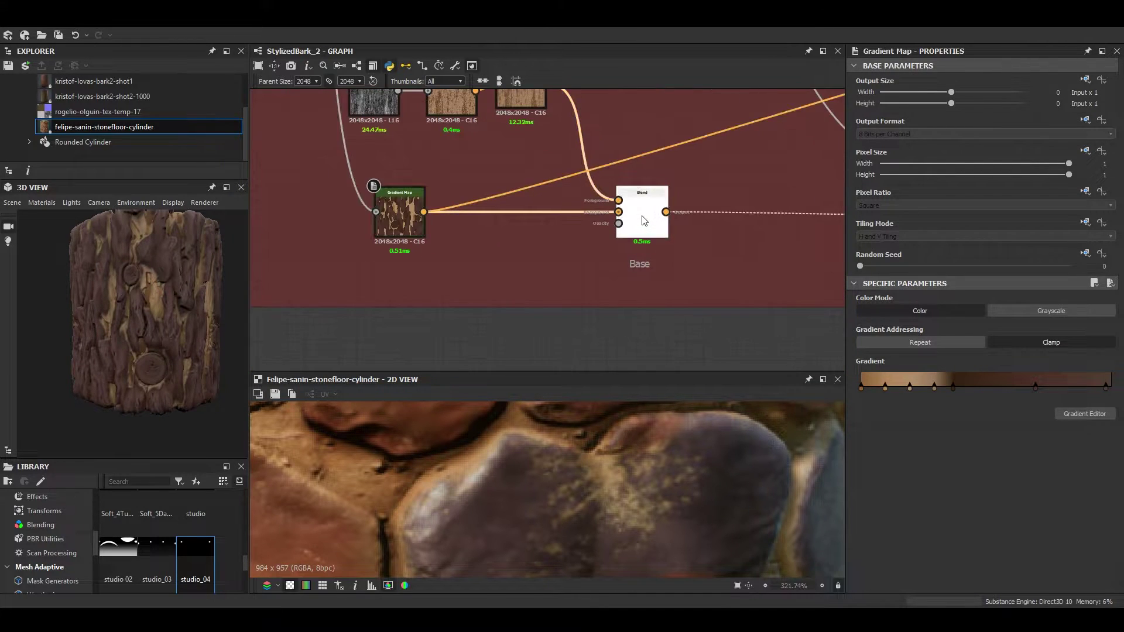
Preview the Base Blend node's result in the 2D view
double_click(642, 214)
scroll(610, 472, down, 5)
scroll(563, 462, up, 1)
middle_drag(547, 241, 577, 327)
scroll(391, 177, up, 2)
Examine the Directional Noise 2 pattern and the Gradient Map that colours it for the Base Blend
double_click(399, 178)
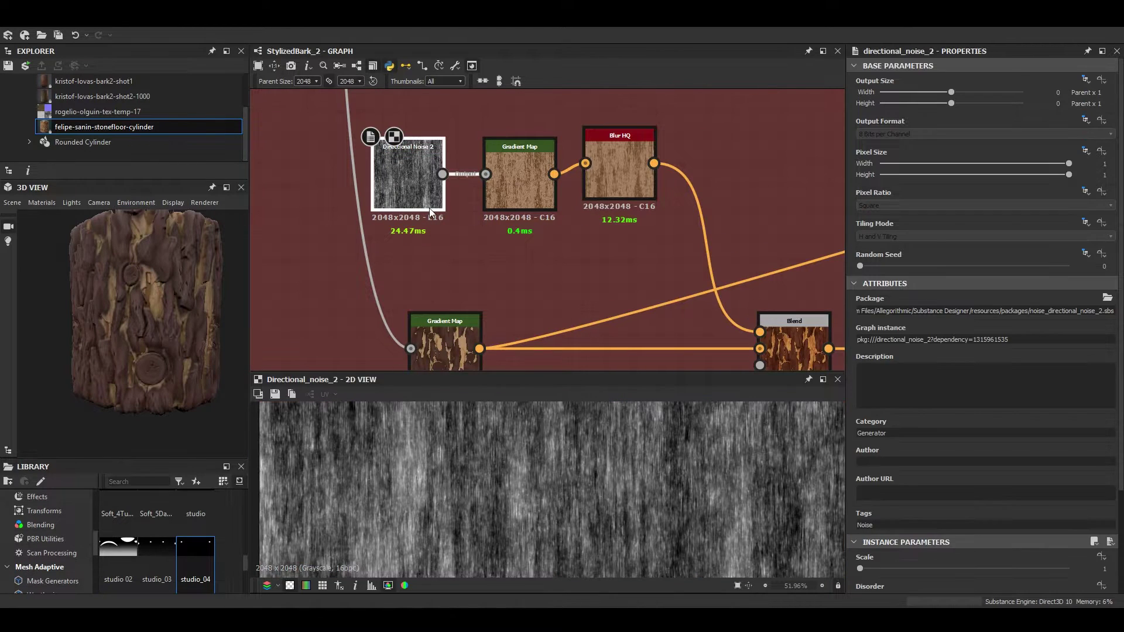
scroll(575, 463, down, 3)
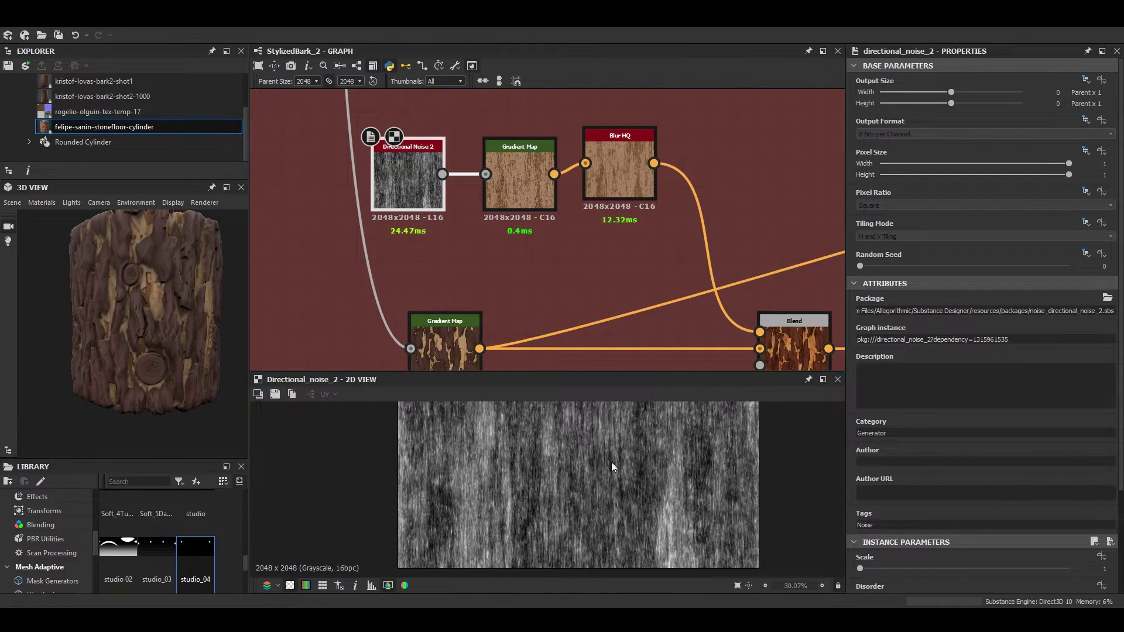
scroll(606, 482, up, 3)
scroll(620, 468, down, 5)
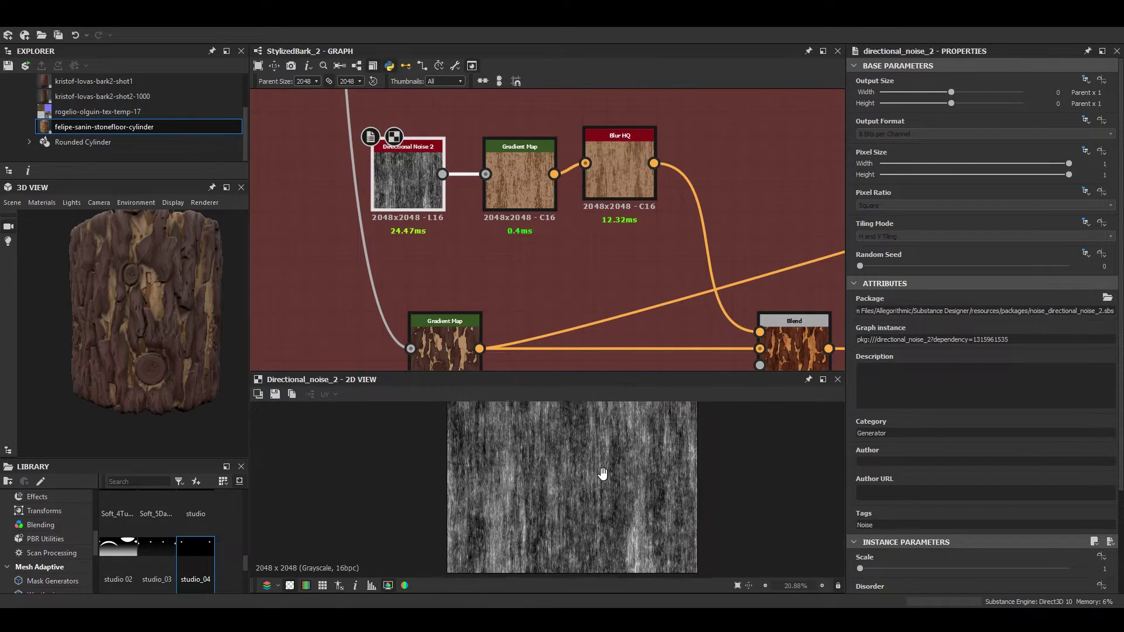
scroll(598, 477, up, 4)
scroll(598, 473, down, 1)
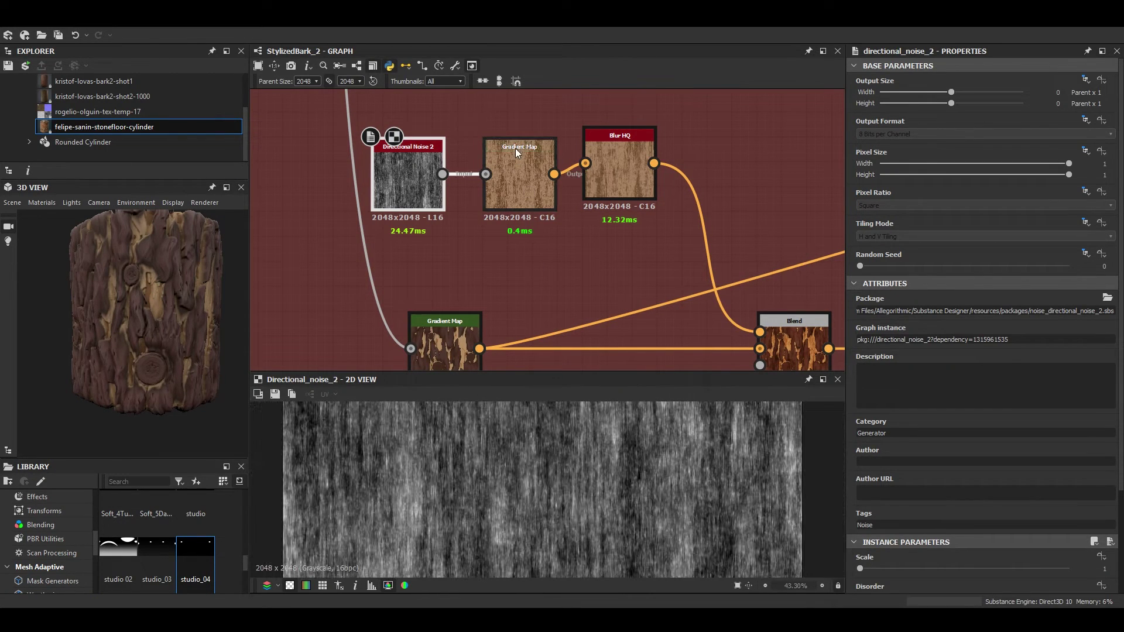
double_click(519, 162)
scroll(623, 479, up, 2)
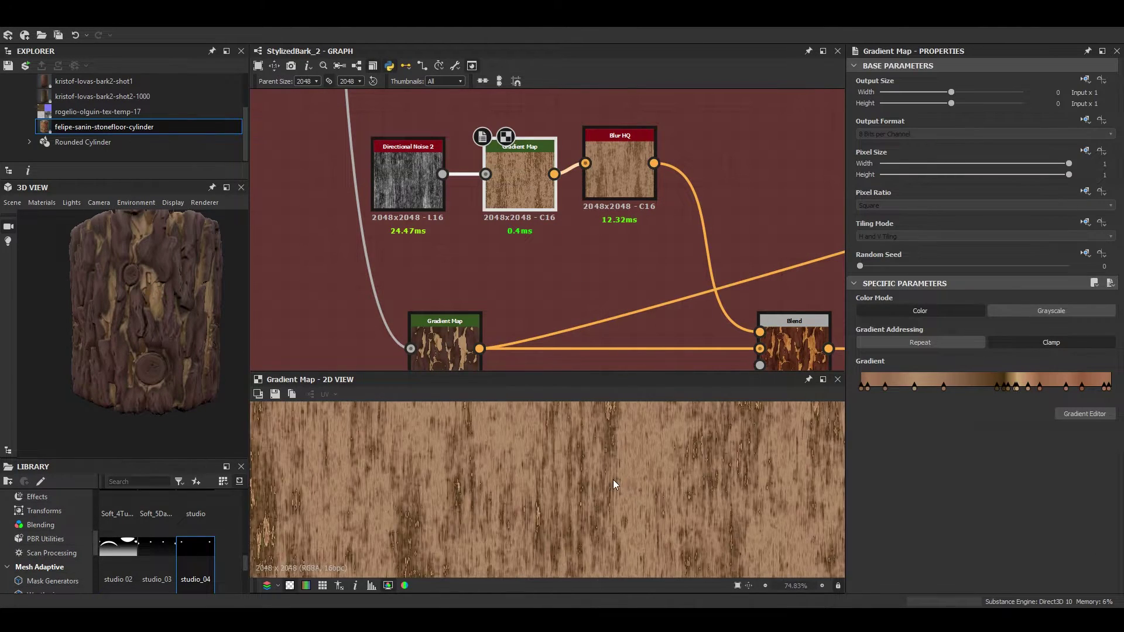
scroll(614, 480, up, 1)
scroll(528, 217, down, 1)
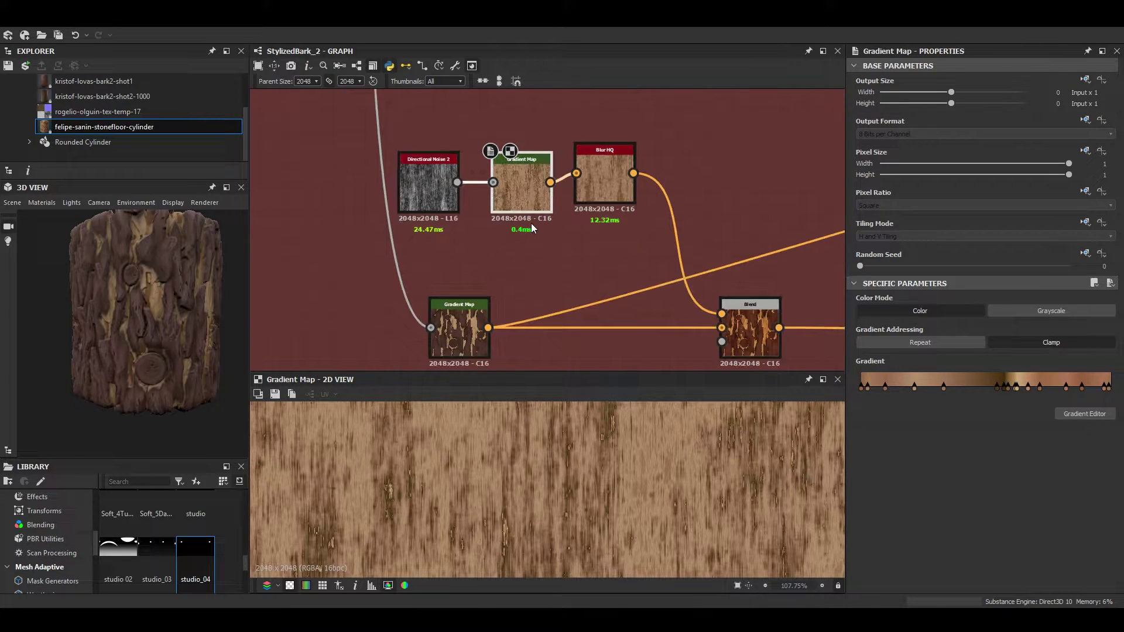
Examine the felipe-sanin-stonefloor-cylinder reference image in the 2D view
middle_drag(531, 222, 506, 159)
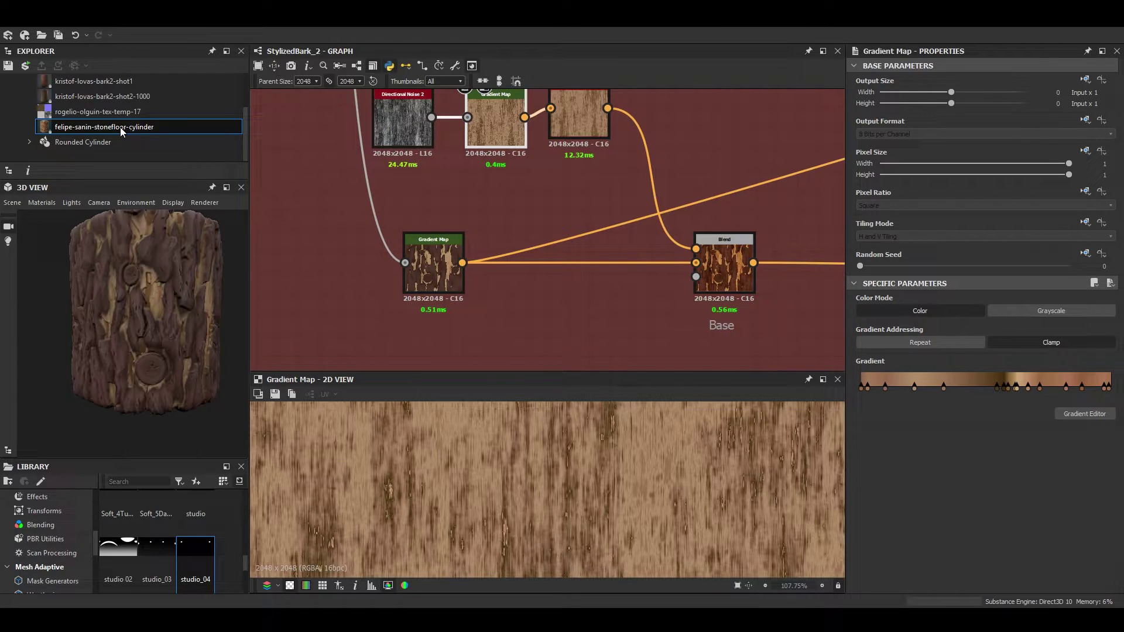
scroll(506, 447, up, 3)
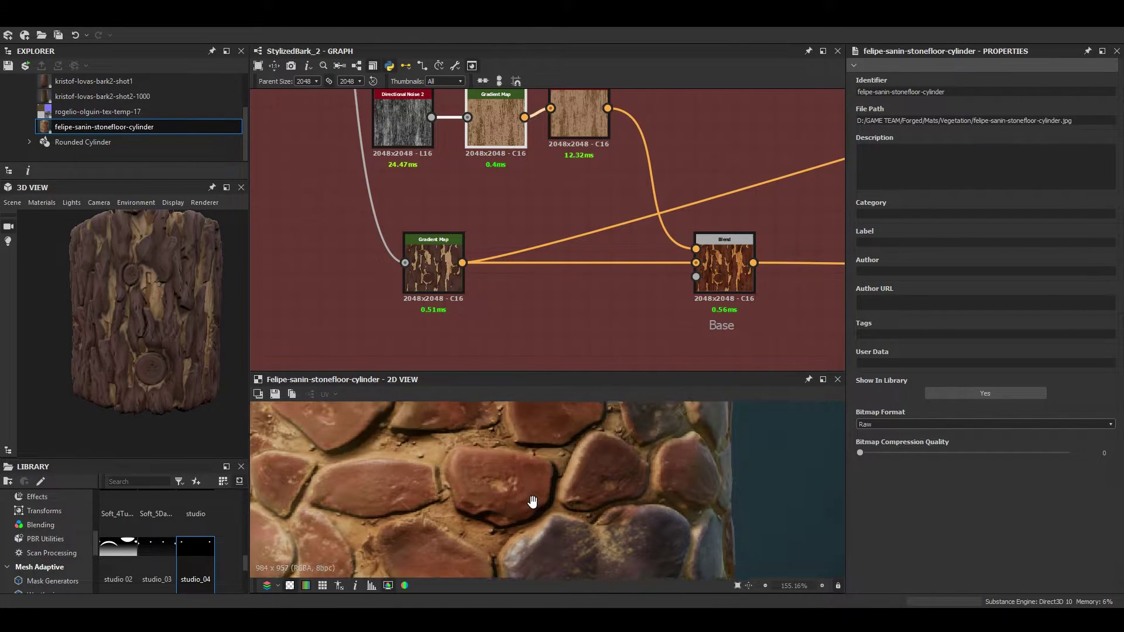
scroll(516, 443, down, 1)
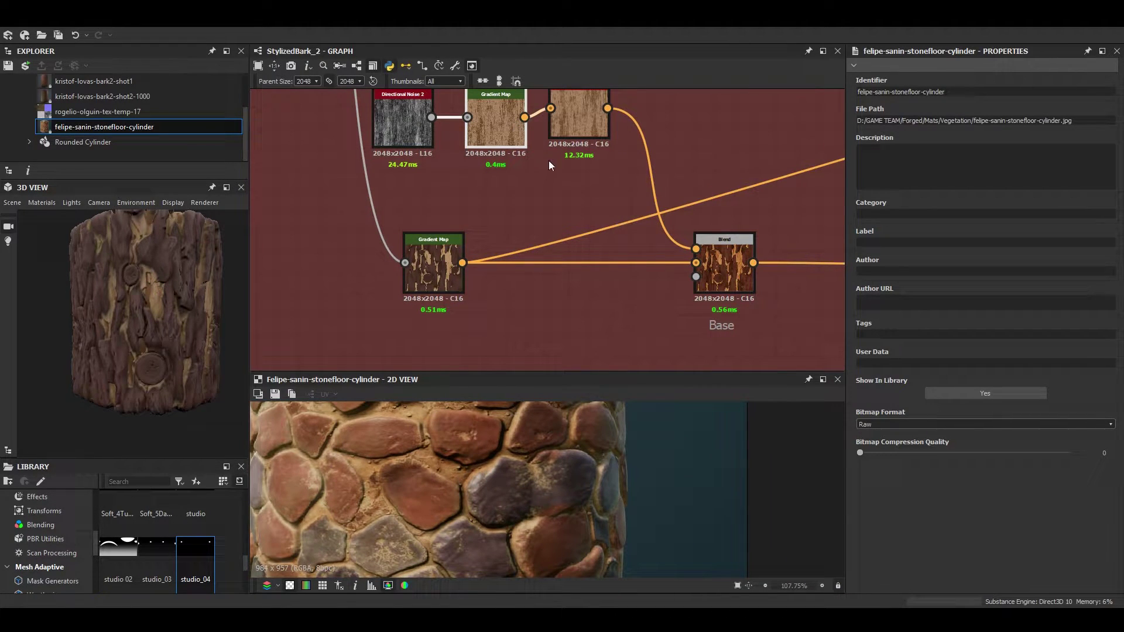
Set the intensity of the Blur HQ node feeding the Base Blend to 1.2 and lower its quality to the minimum
double_click(731, 278)
middle_drag(599, 165, 561, 198)
double_click(541, 139)
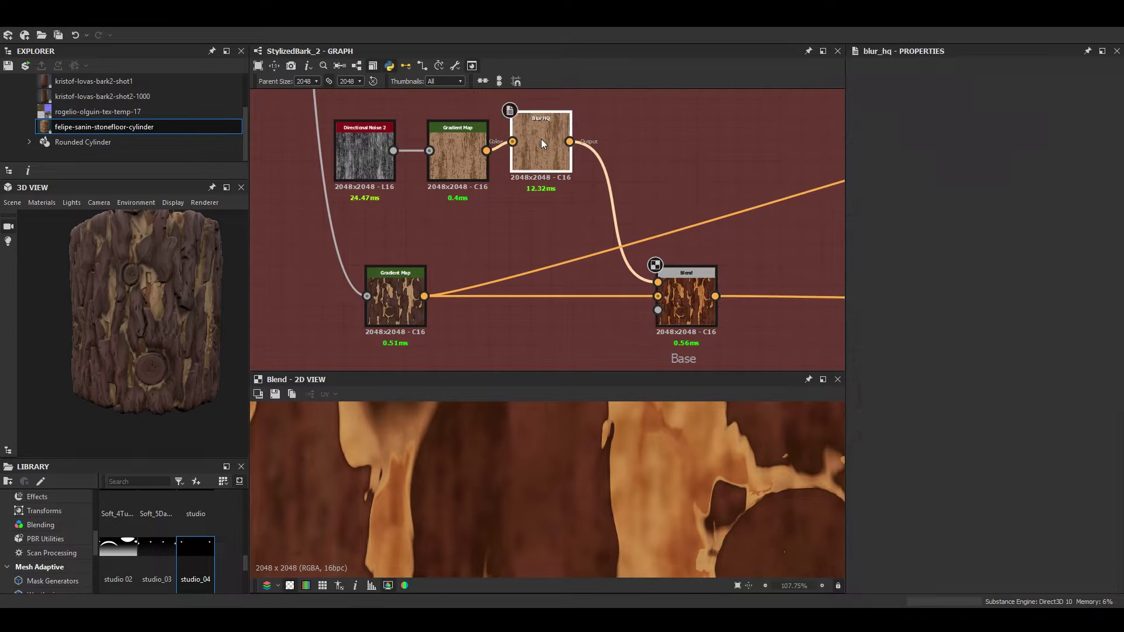
scroll(624, 501, up, 1)
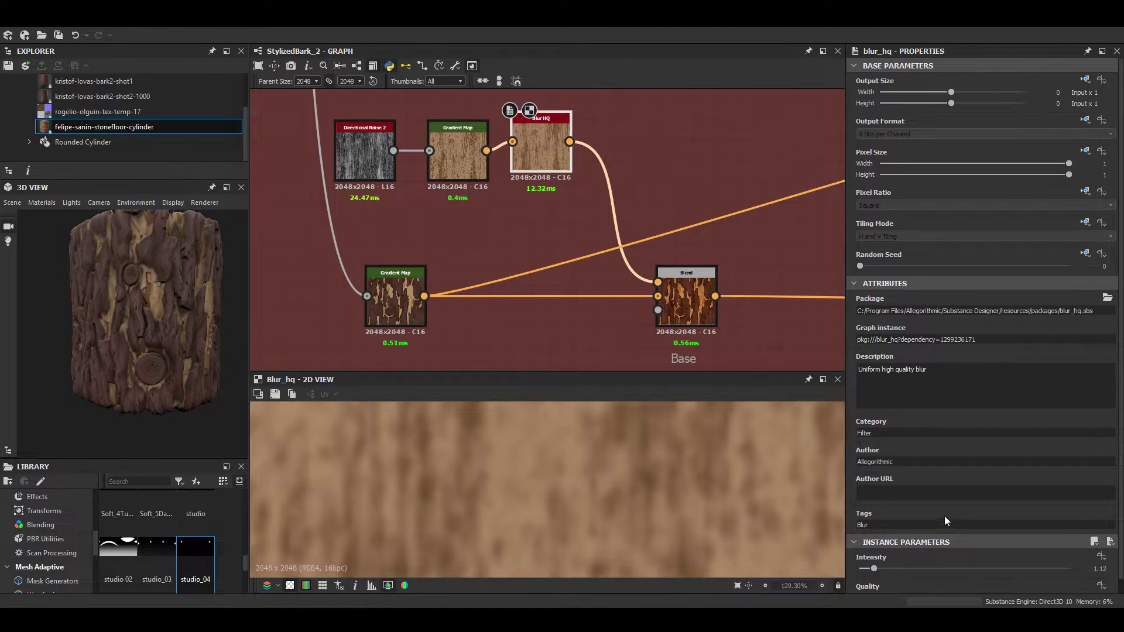
scroll(943, 515, down, 1)
click(1098, 555)
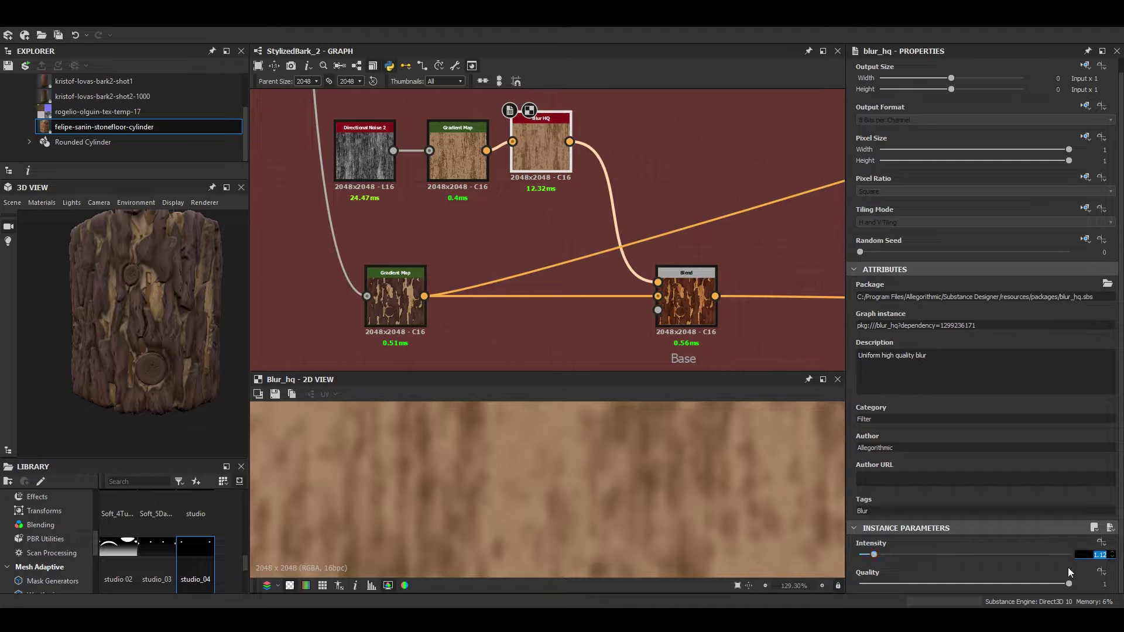
text(1.2)
key(Return)
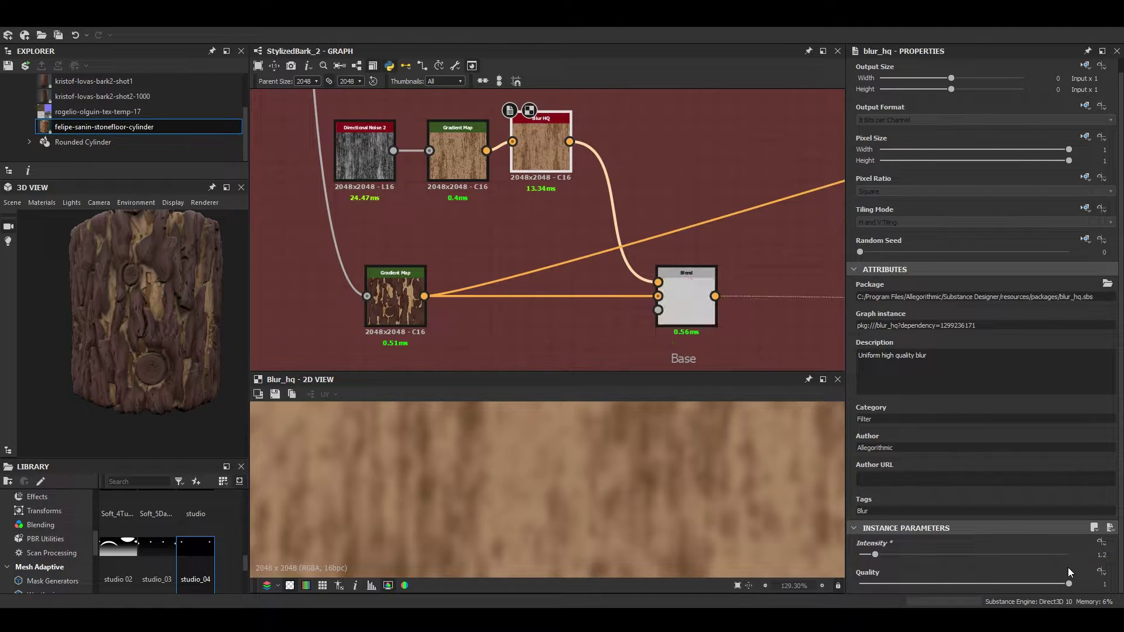
drag(912, 579, 853, 587)
Preview the Base Blend in the 2D view and inspect its Overlay result both close up and as a whole
double_click(687, 293)
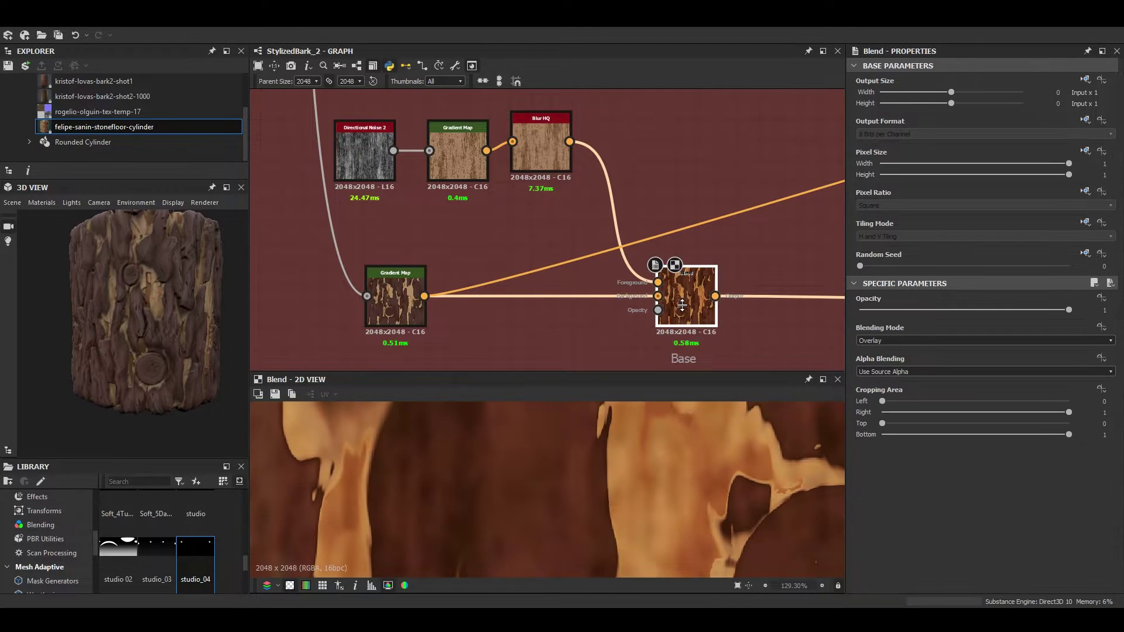
scroll(585, 474, down, 3)
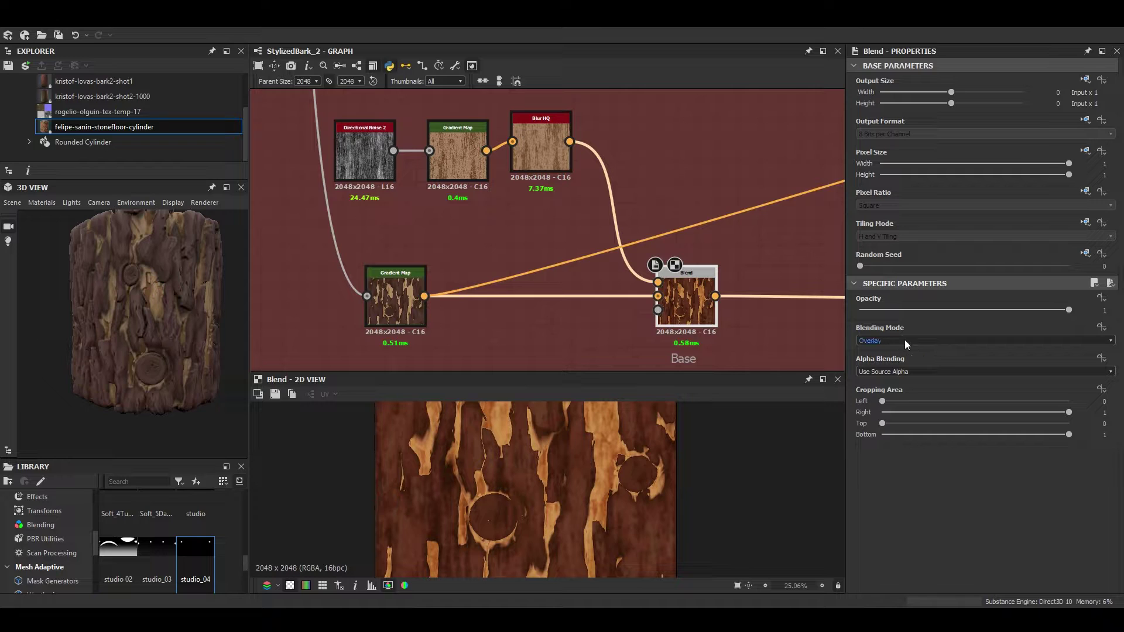
middle_drag(695, 310, 503, 306)
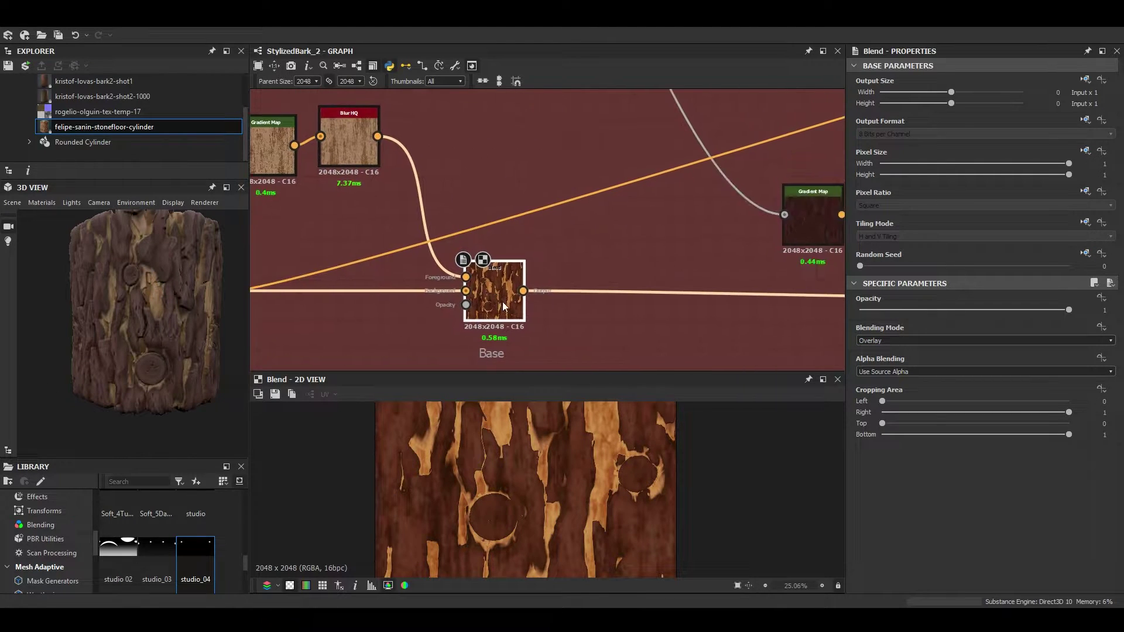
scroll(574, 526, up, 3)
scroll(557, 496, up, 2)
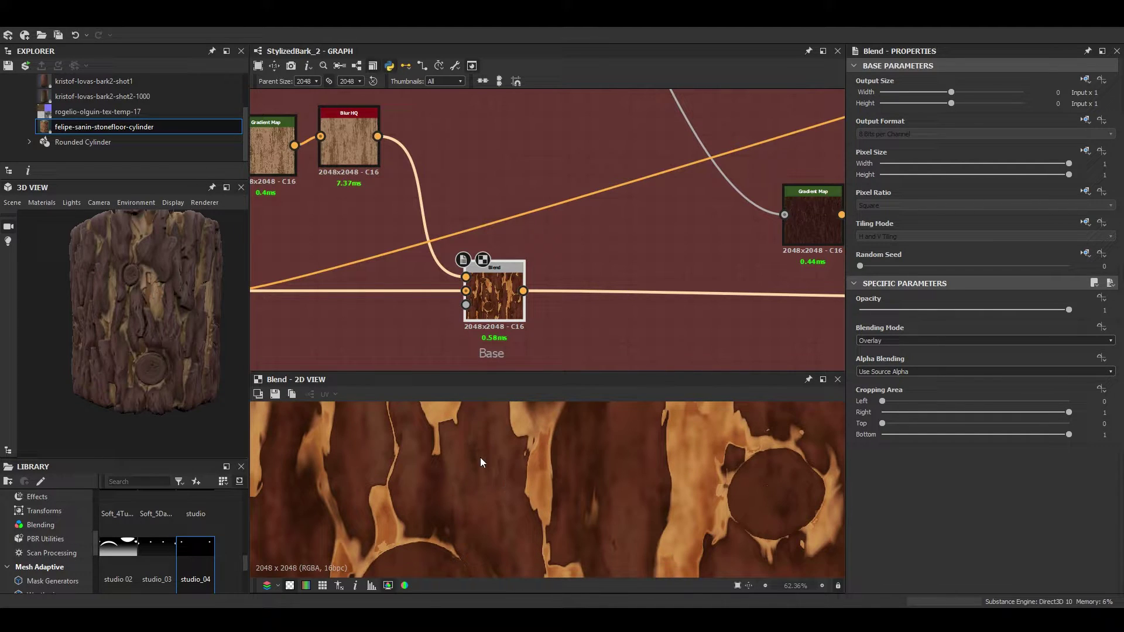
scroll(475, 443, up, 2)
scroll(535, 481, down, 8)
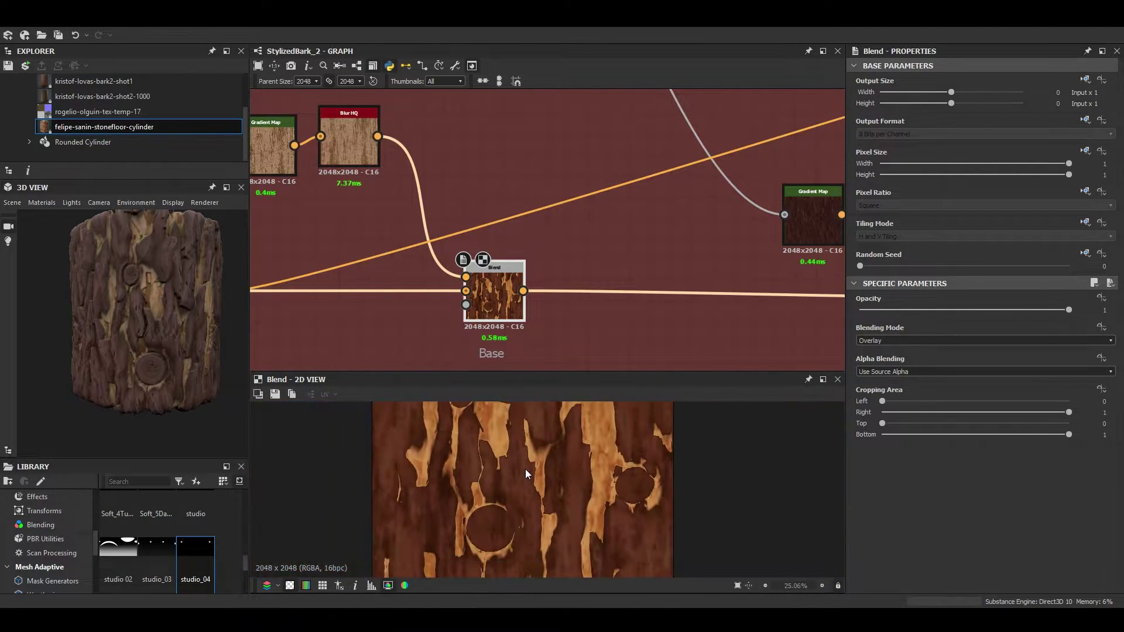
Connect the Base Blend to the base color output and inspect the bark on the 3D model
scroll(473, 265, down, 6)
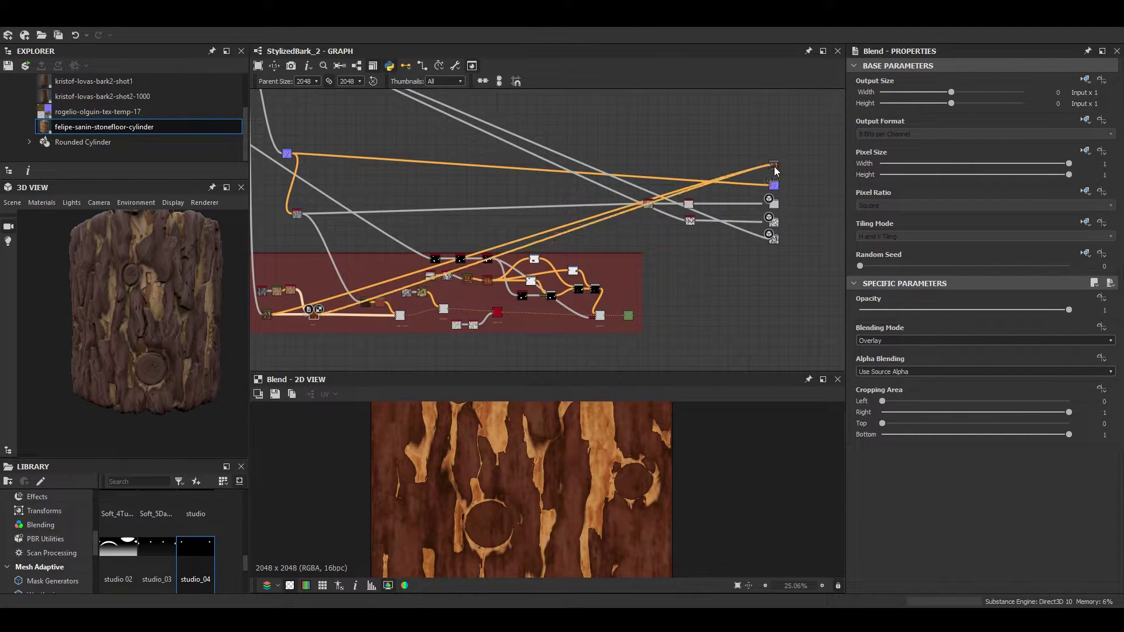
scroll(184, 331, up, 2)
scroll(184, 328, up, 5)
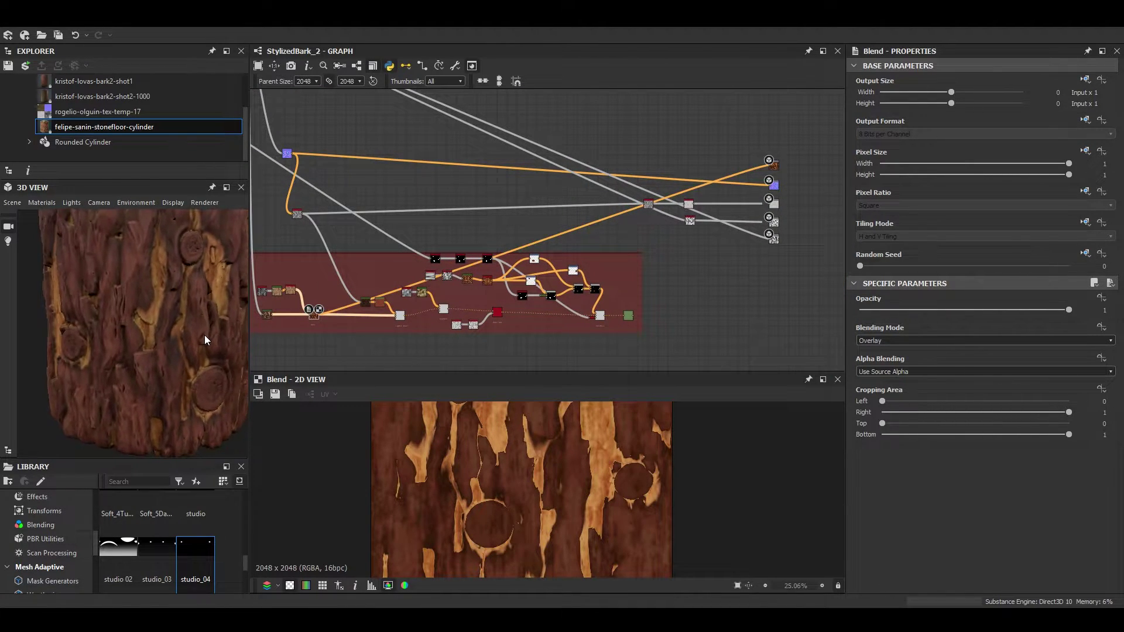
scroll(187, 318, down, 6)
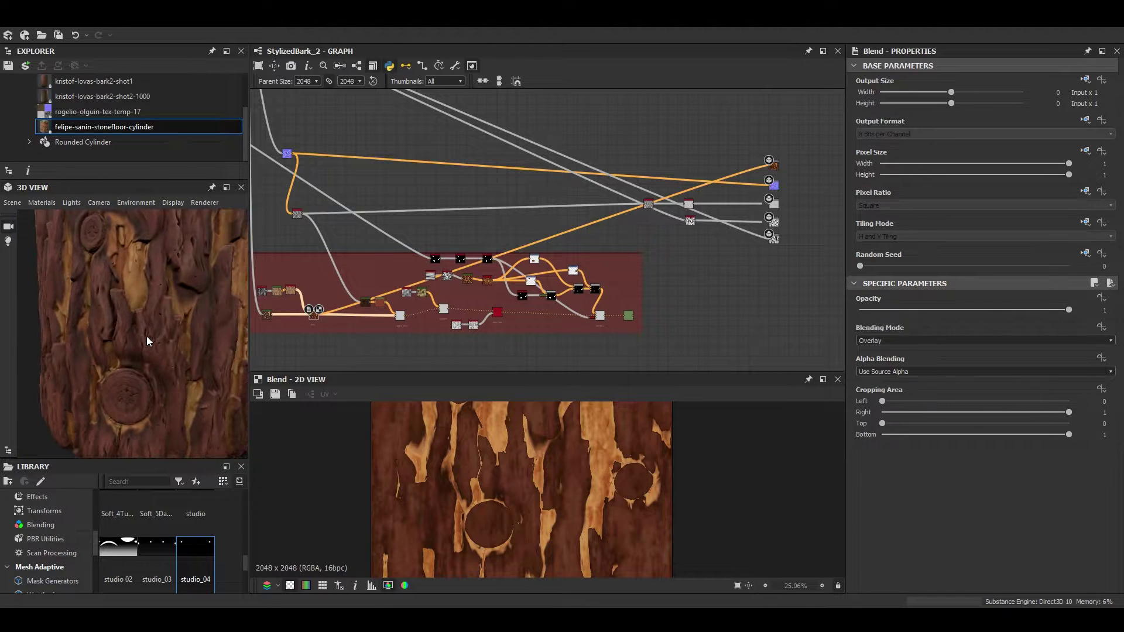
drag(131, 336, 189, 343)
Preview the Lighter values Blend in the 2D view and inspect the Gradient Map and HSL nodes feeding it
middle_drag(357, 294, 458, 283)
scroll(458, 283, up, 5)
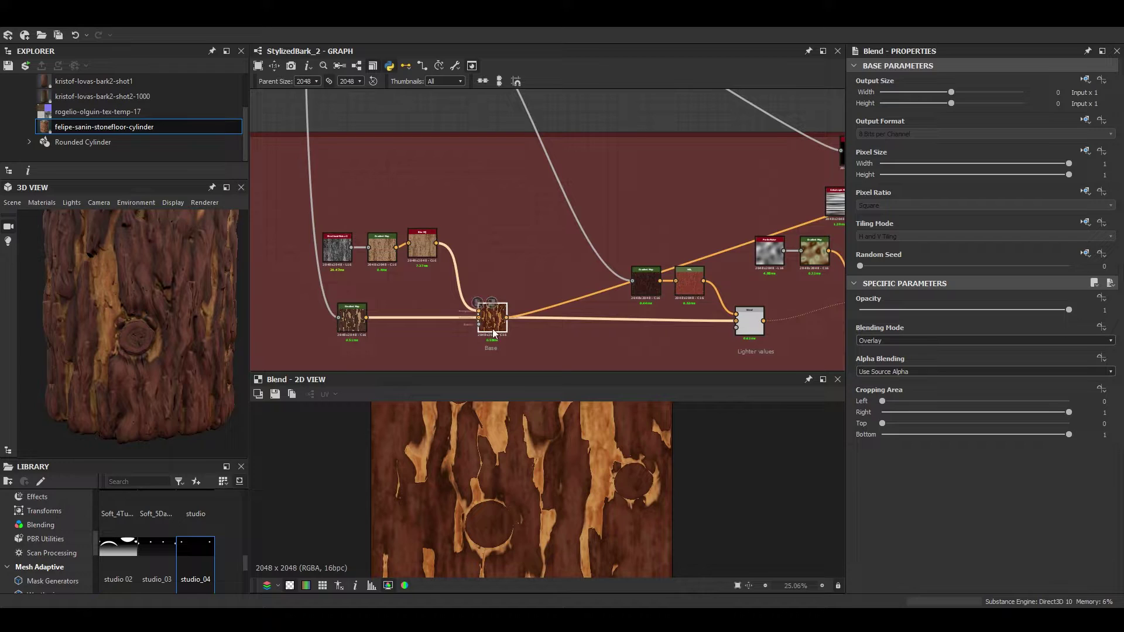
middle_drag(494, 351, 470, 321)
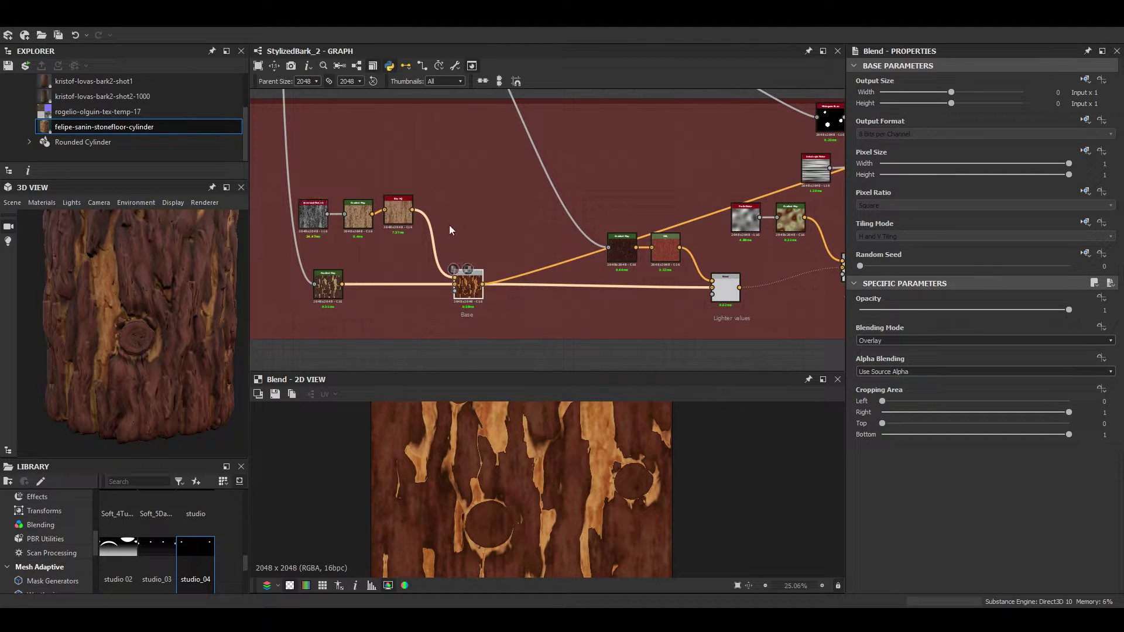
middle_drag(526, 275, 388, 243)
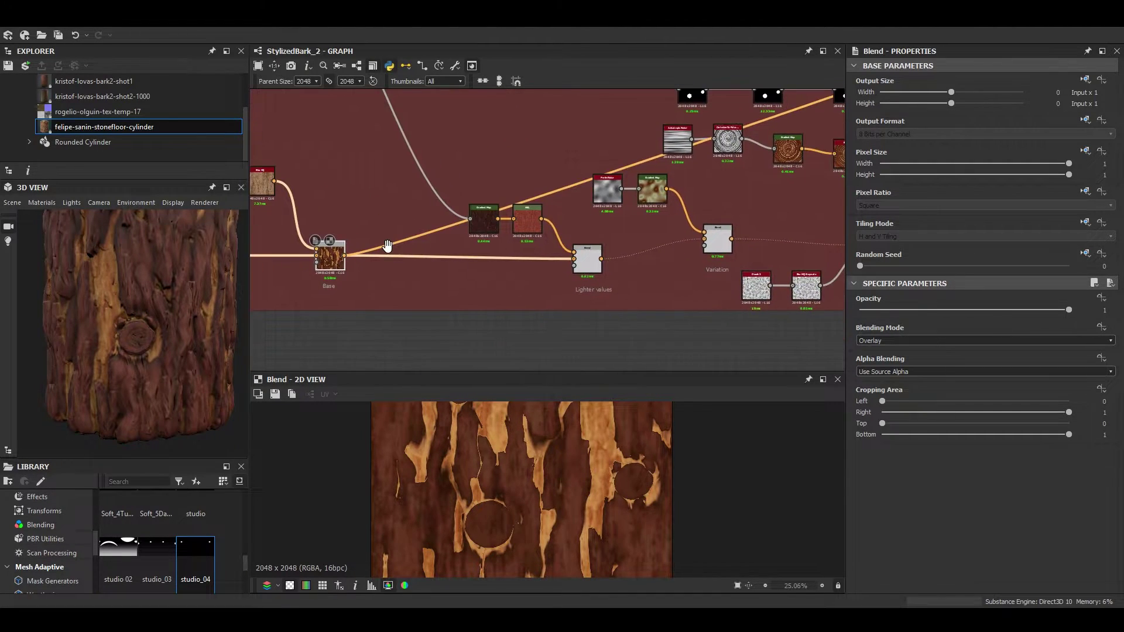
double_click(594, 264)
scroll(538, 483, up, 2)
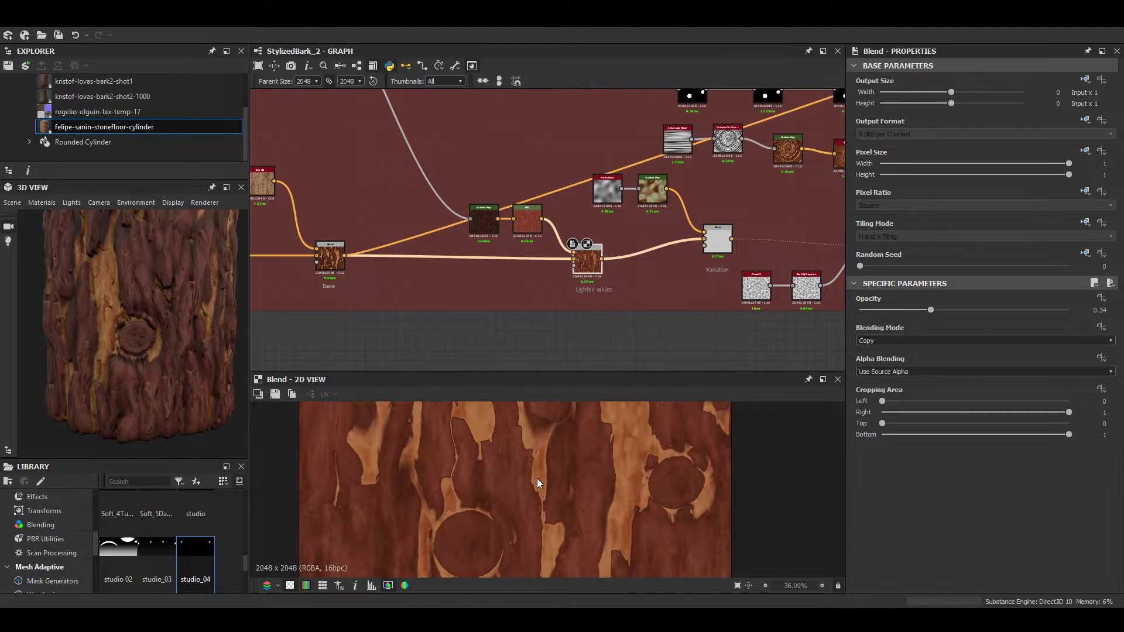
scroll(463, 223, up, 4)
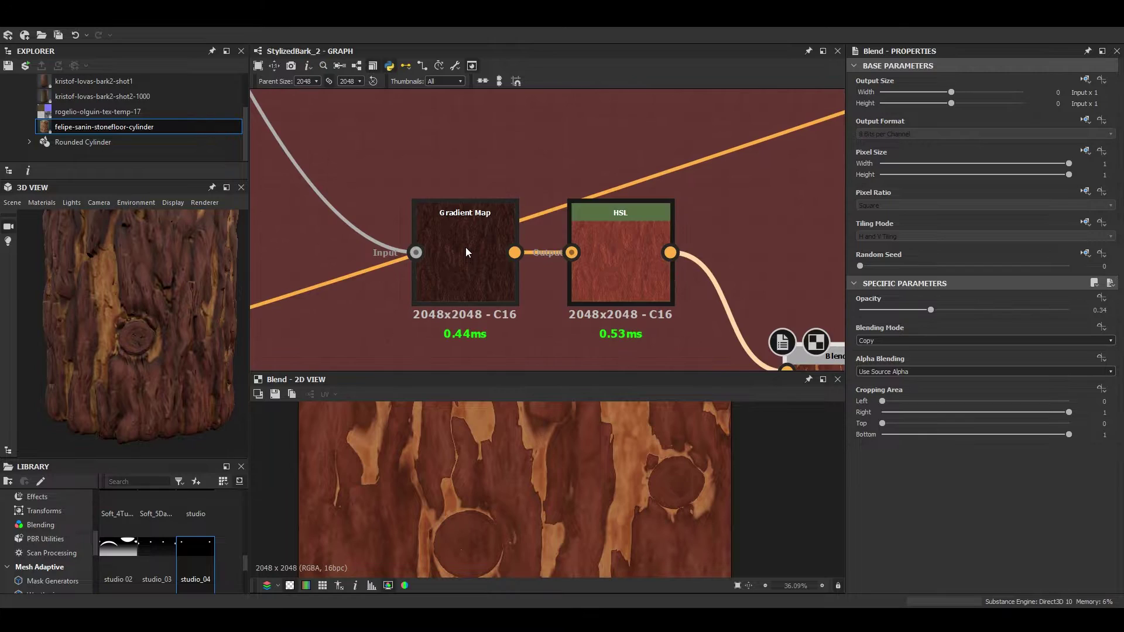
Trace the source of the Lighter values Gradient Map by previewing the Normal and Curvature Smooth nodes
scroll(455, 230, down, 4)
scroll(454, 230, down, 4)
middle_drag(455, 231, 553, 402)
scroll(480, 271, up, 8)
double_click(470, 201)
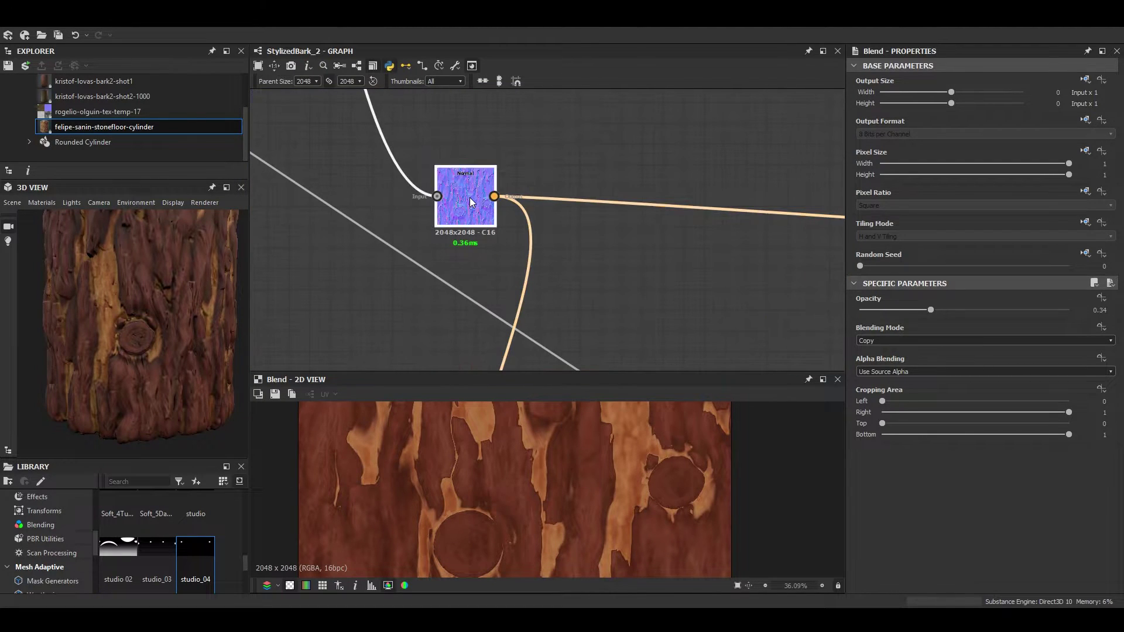
scroll(471, 202, down, 4)
scroll(492, 316, up, 6)
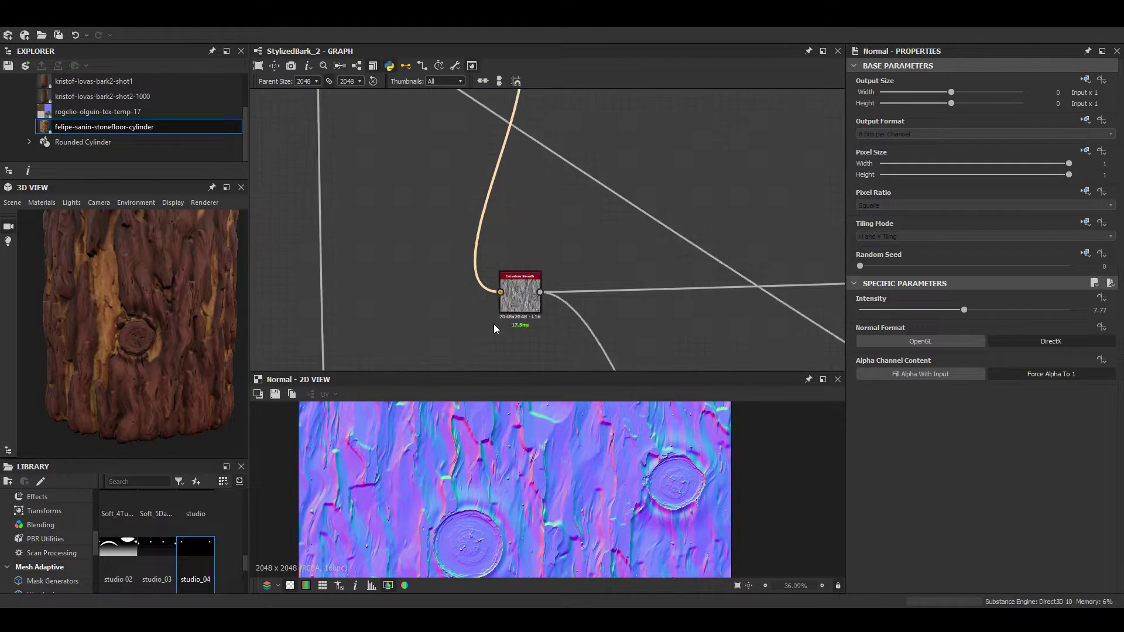
double_click(534, 288)
Preview the Gradient Map fed by the Curvature Smooth node and examine its colored bark detail
scroll(556, 275, down, 3)
mouse_move(571, 270)
middle_down()
mouse_move(528, 227)
mouse_move(550, 268)
middle_up()
middle_drag(697, 363, 591, 256)
scroll(579, 286, up, 4)
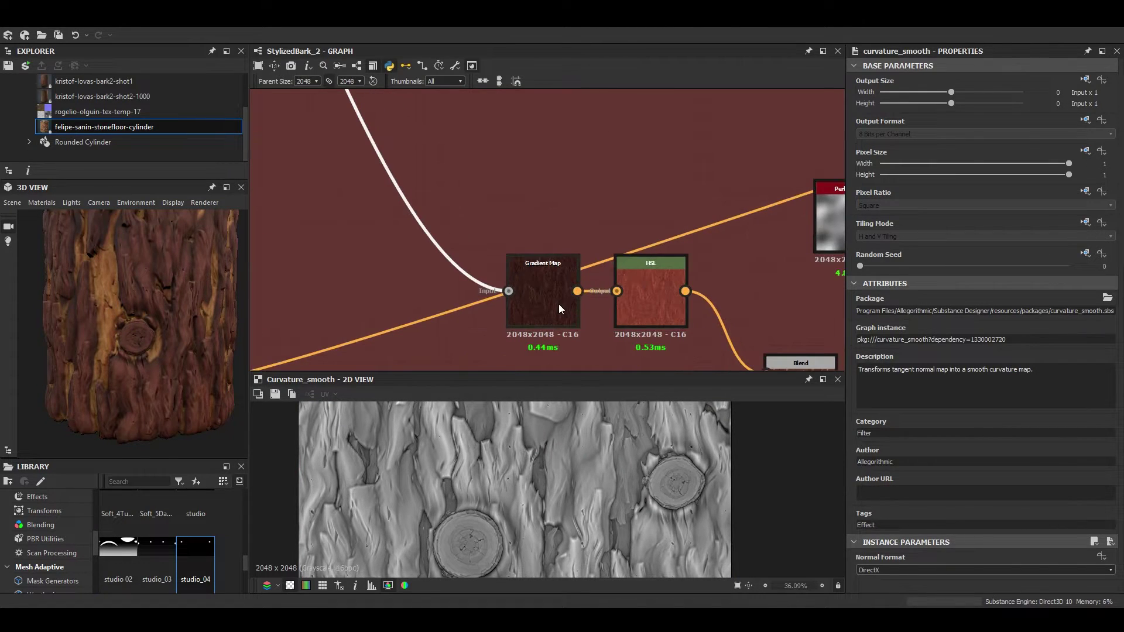
double_click(559, 305)
scroll(585, 504, up, 4)
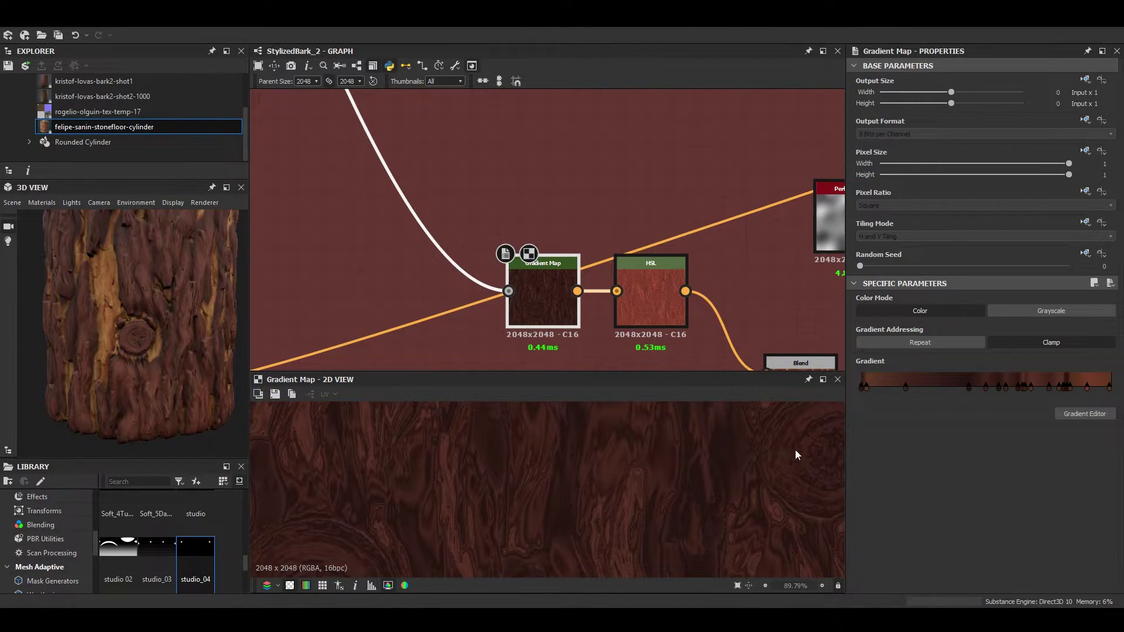
scroll(562, 292, down, 3)
scroll(588, 509, down, 4)
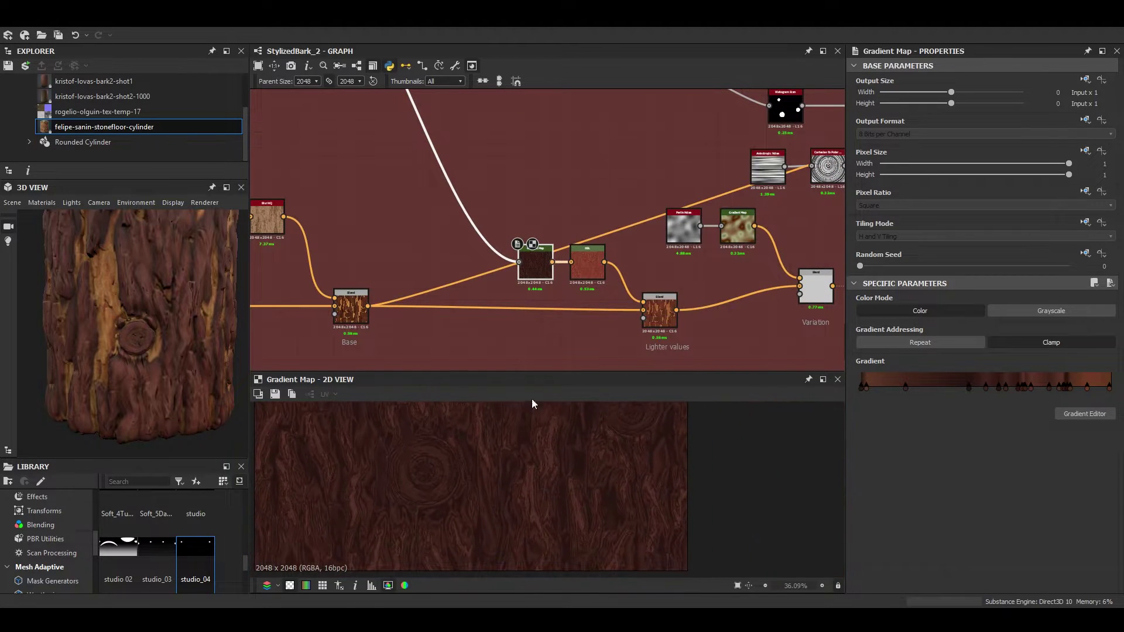
Preview the HSL node that lightens the curvature-based Gradient Map and review its hue, saturation and lightness settings
scroll(616, 253, up, 3)
double_click(616, 247)
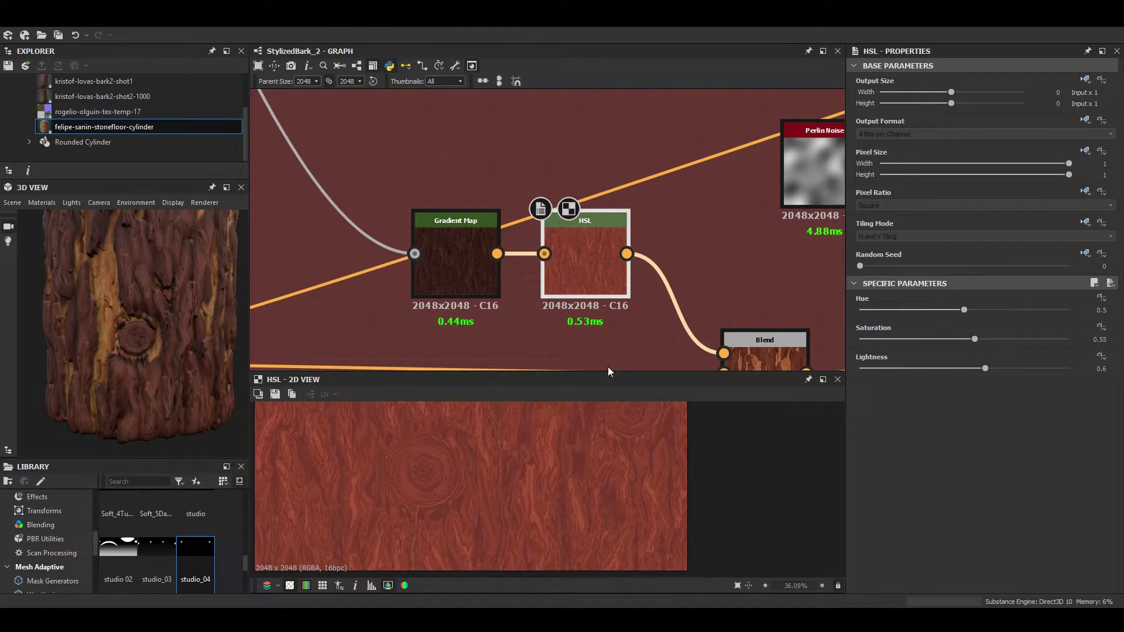
scroll(644, 278, down, 3)
middle_drag(644, 279, 566, 239)
scroll(564, 239, up, 1)
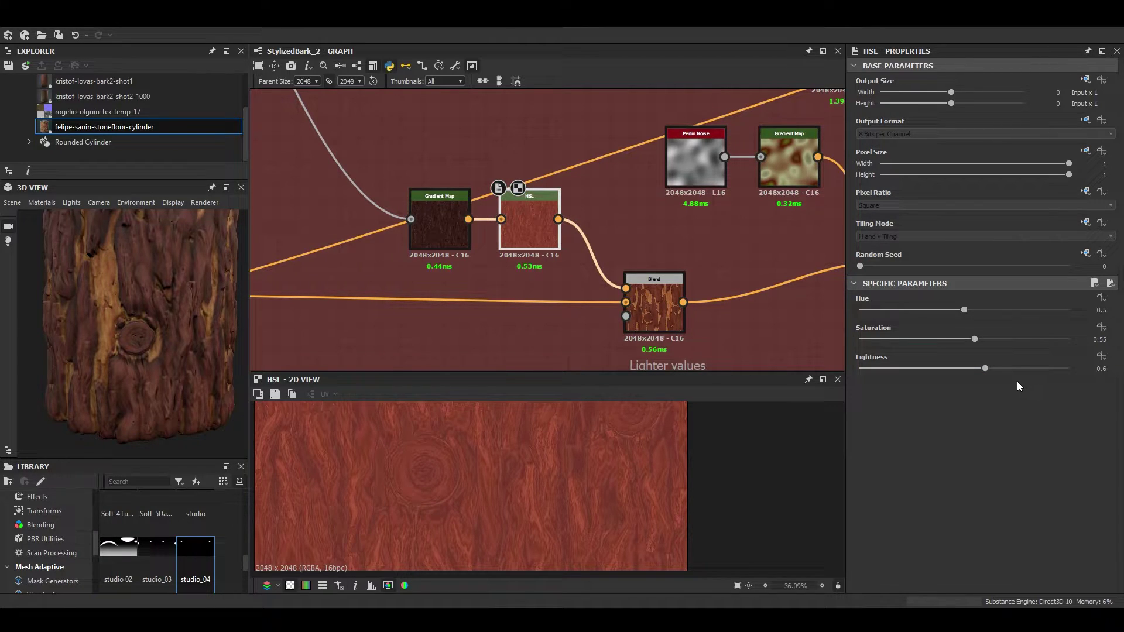
Compare the Base and Lighter values Blends in the 2D view and set the Lighter values blending mode to Screen
click(652, 312)
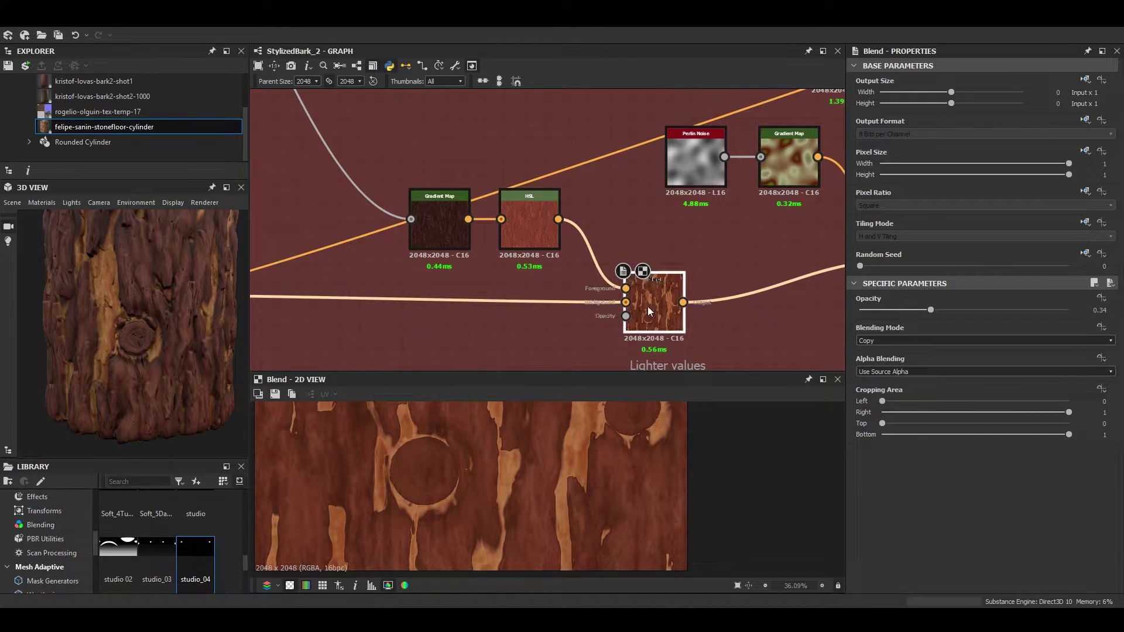
scroll(620, 305, down, 4)
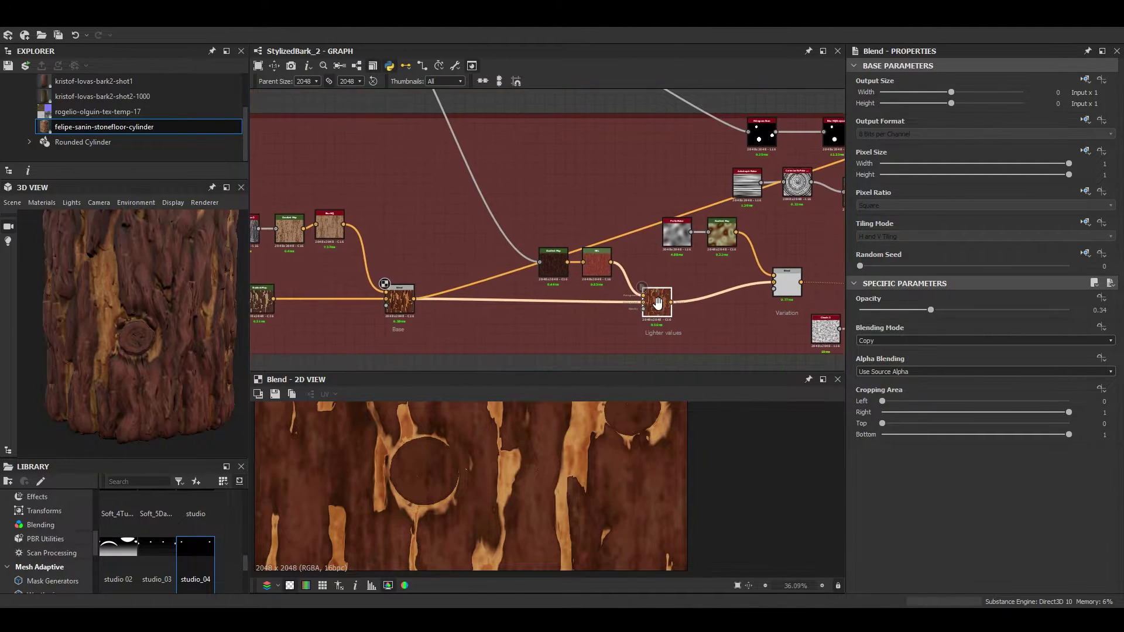
scroll(614, 297, up, 5)
click(886, 340)
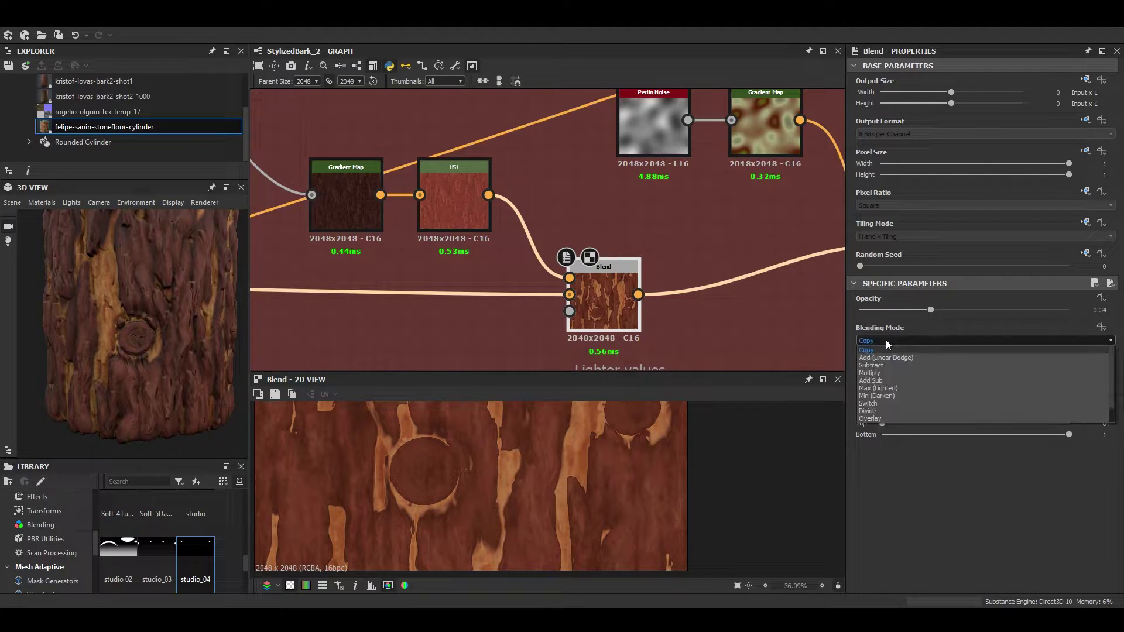
click(881, 410)
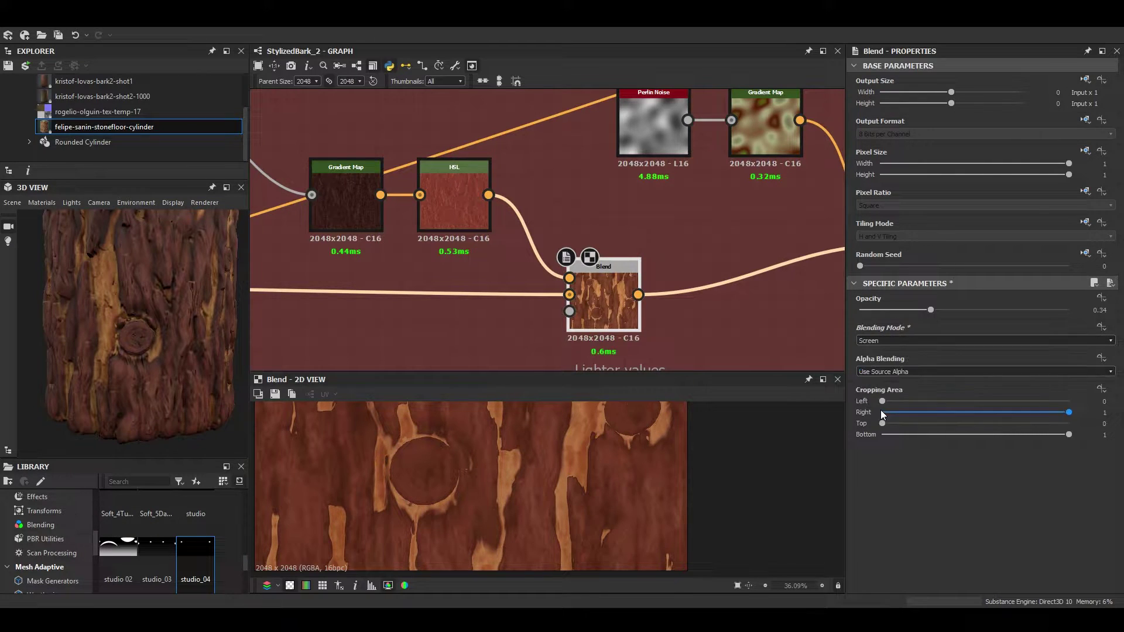
Connect the Lighter values Blend to the base color output and orbit the 3D model to check the bark
scroll(621, 293, down, 3)
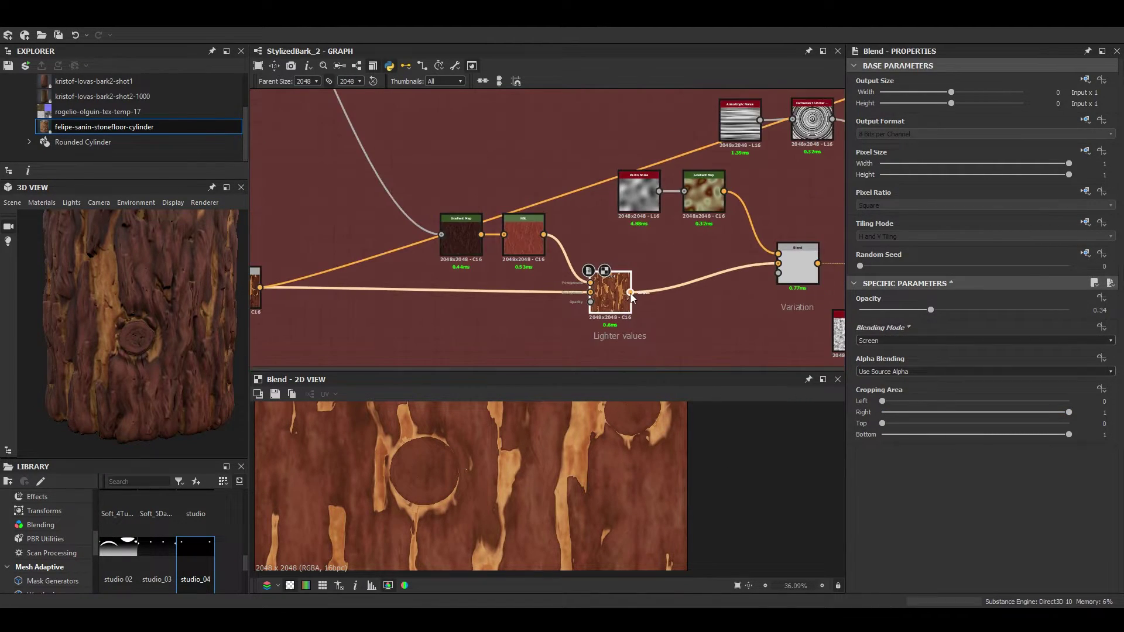
scroll(631, 296, down, 6)
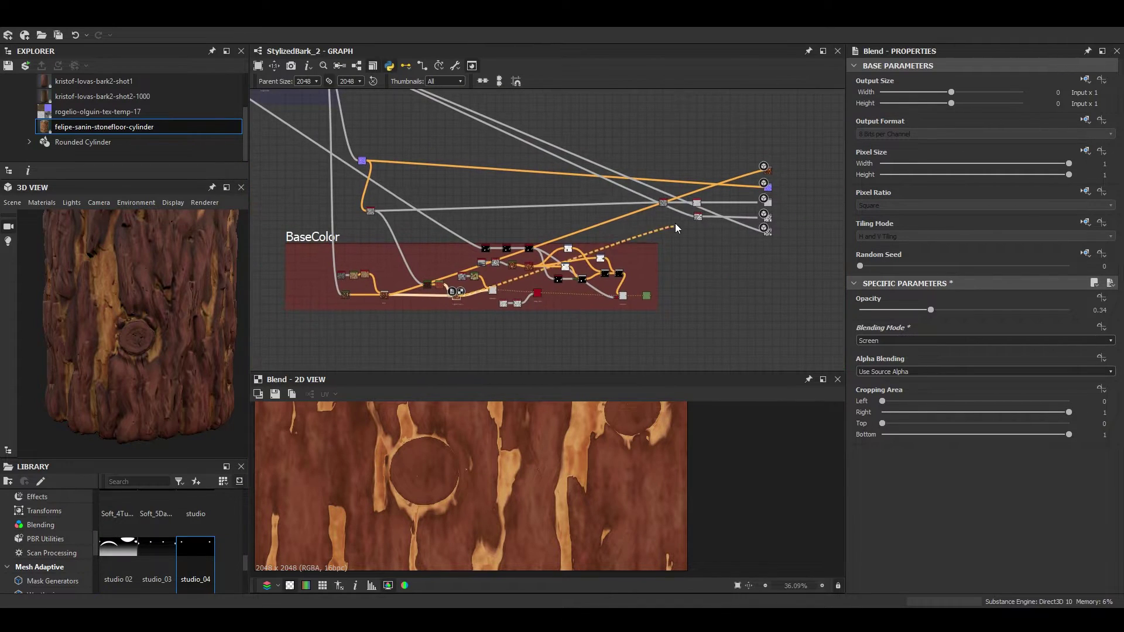
drag(761, 180, 767, 171)
drag(111, 291, 142, 326)
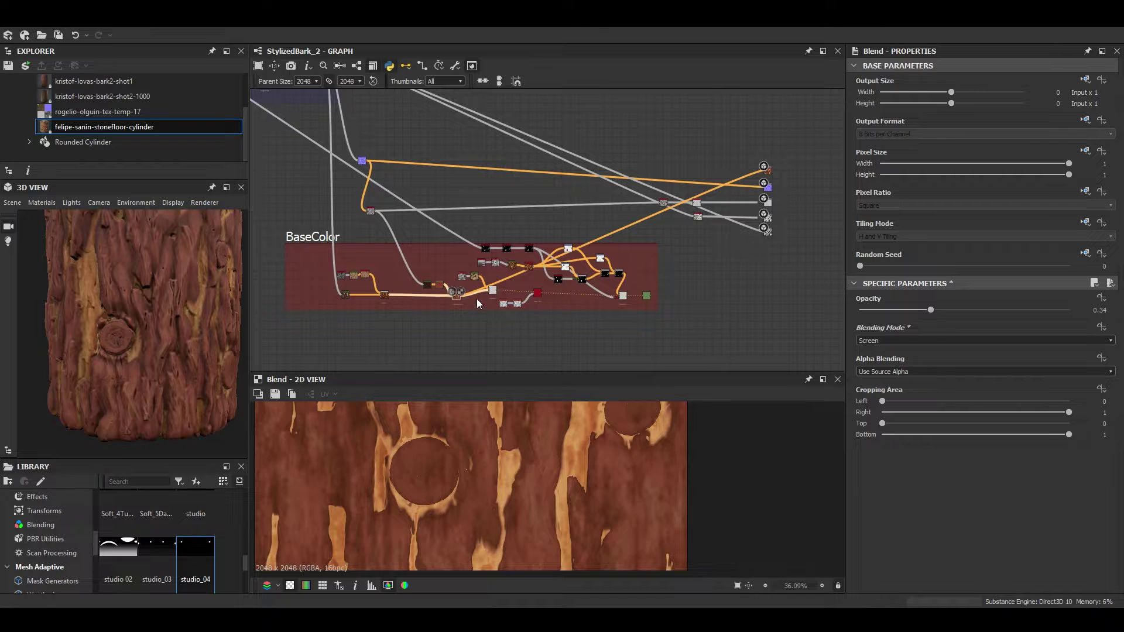
scroll(476, 299, up, 5)
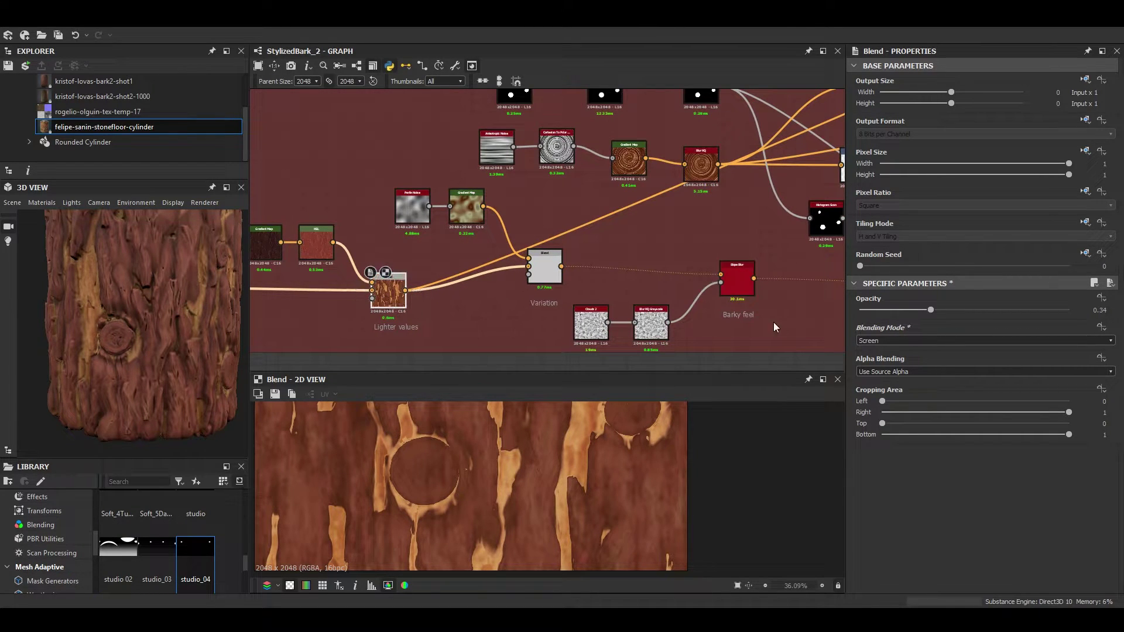
Set the Lighter values Blend's blending mode to Copy and check the bark colors in the 2D view
click(882, 341)
click(877, 349)
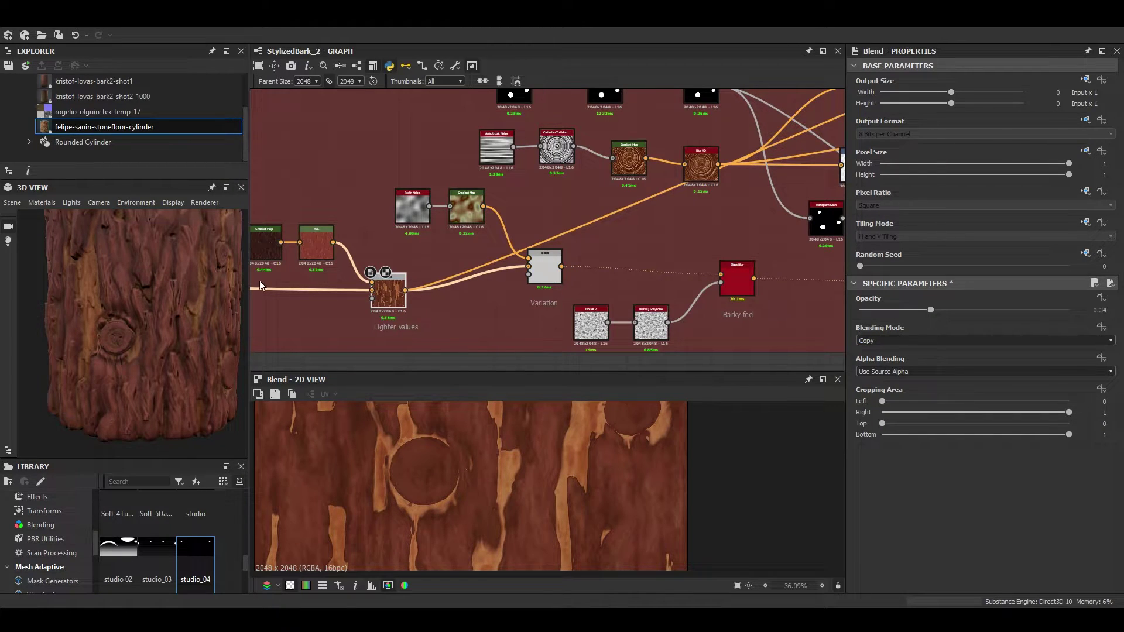
scroll(261, 286, up, 4)
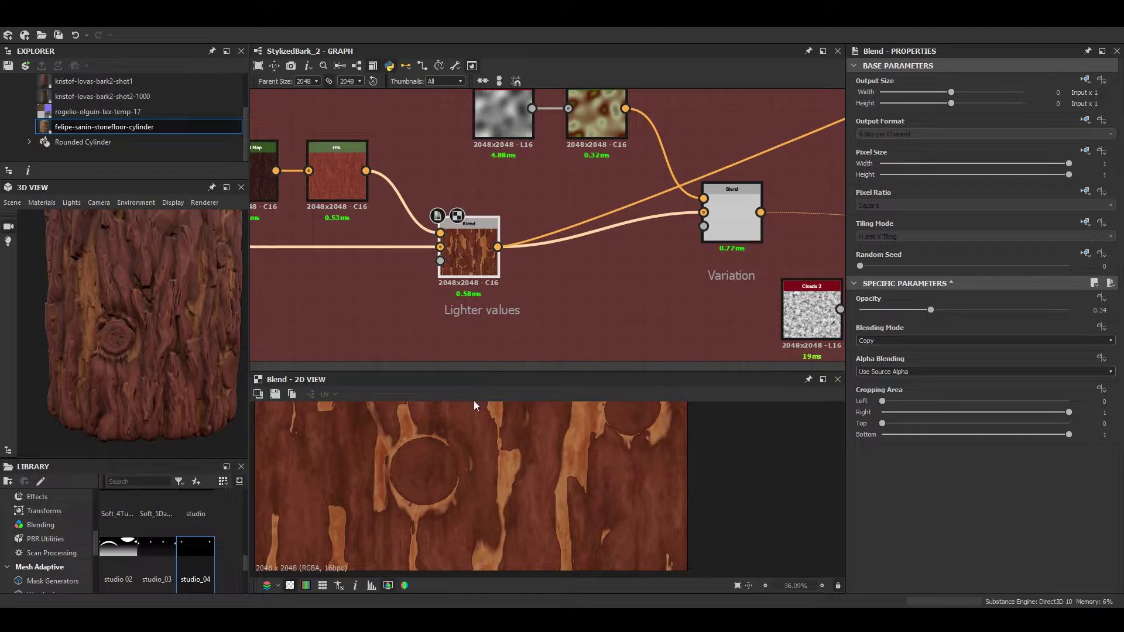
scroll(460, 468, down, 4)
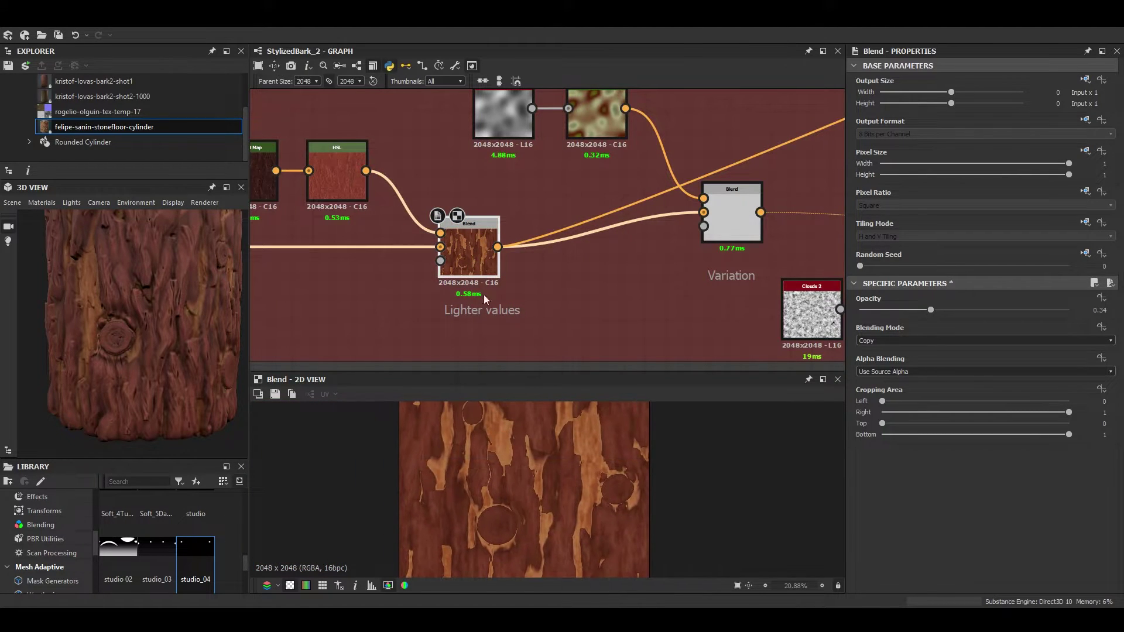
Compare the Base Blend with the Lighter values Blend in the 2D view
scroll(494, 326, down, 4)
click(332, 269)
click(596, 262)
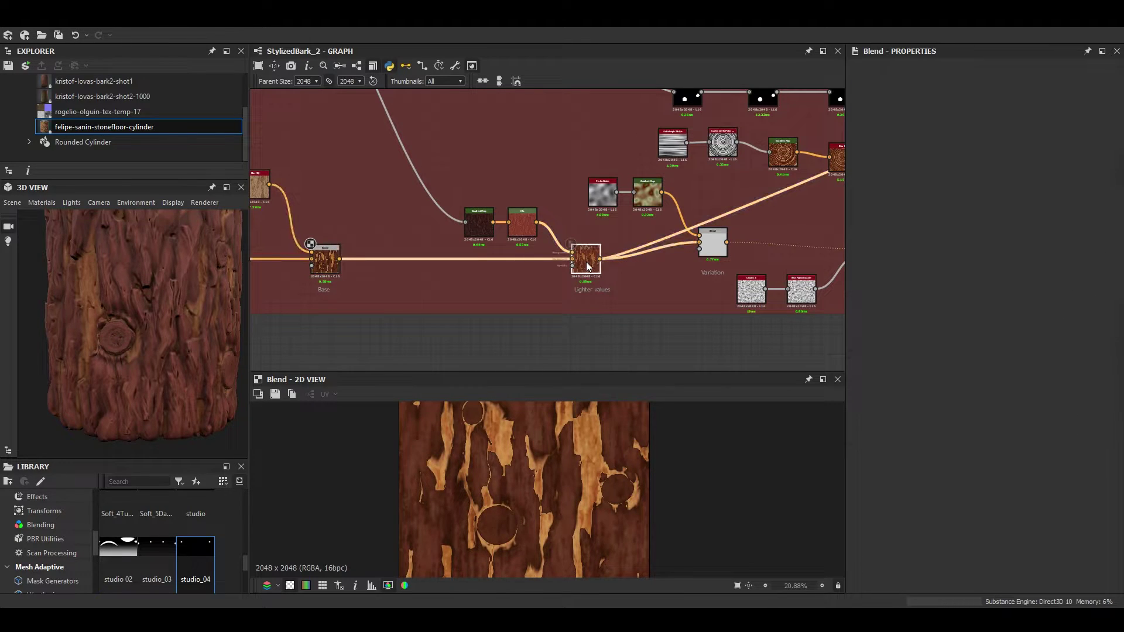
scroll(570, 475, up, 5)
scroll(479, 462, down, 5)
scroll(587, 481, down, 1)
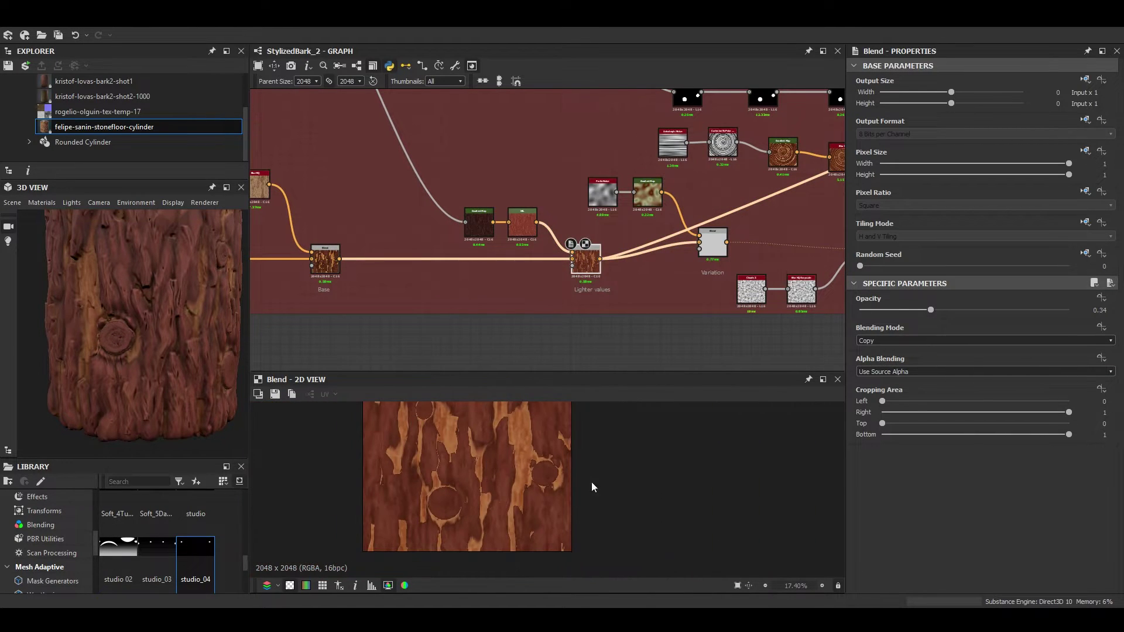
middle_drag(513, 462, 501, 490)
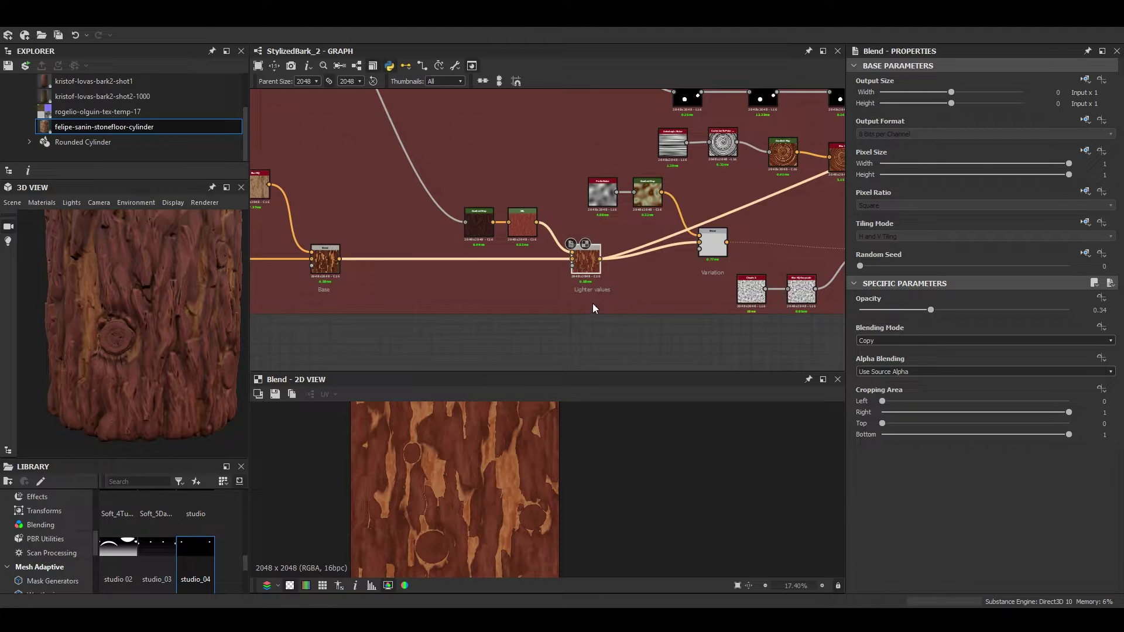
Preview the Variation Blend in the 2D view and review its opacity and blending mode
scroll(593, 304, down, 3)
scroll(546, 280, up, 4)
click(548, 263)
scroll(495, 475, up, 2)
middle_drag(495, 475, 522, 449)
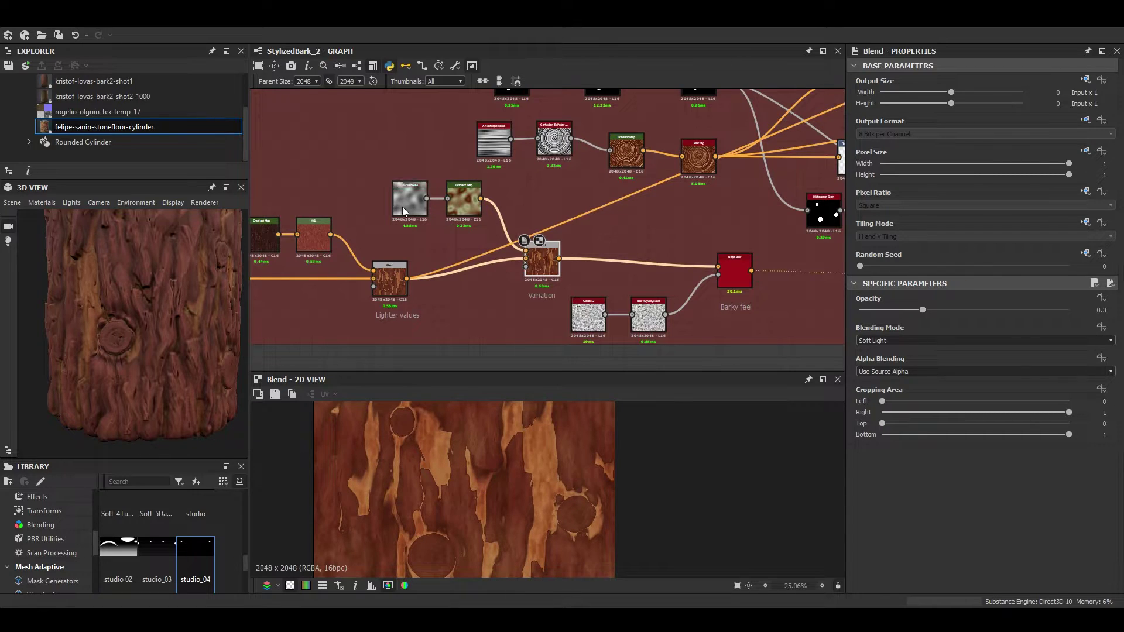
Preview the Perlin Noise node that drives the color variation
scroll(403, 206, up, 4)
double_click(414, 198)
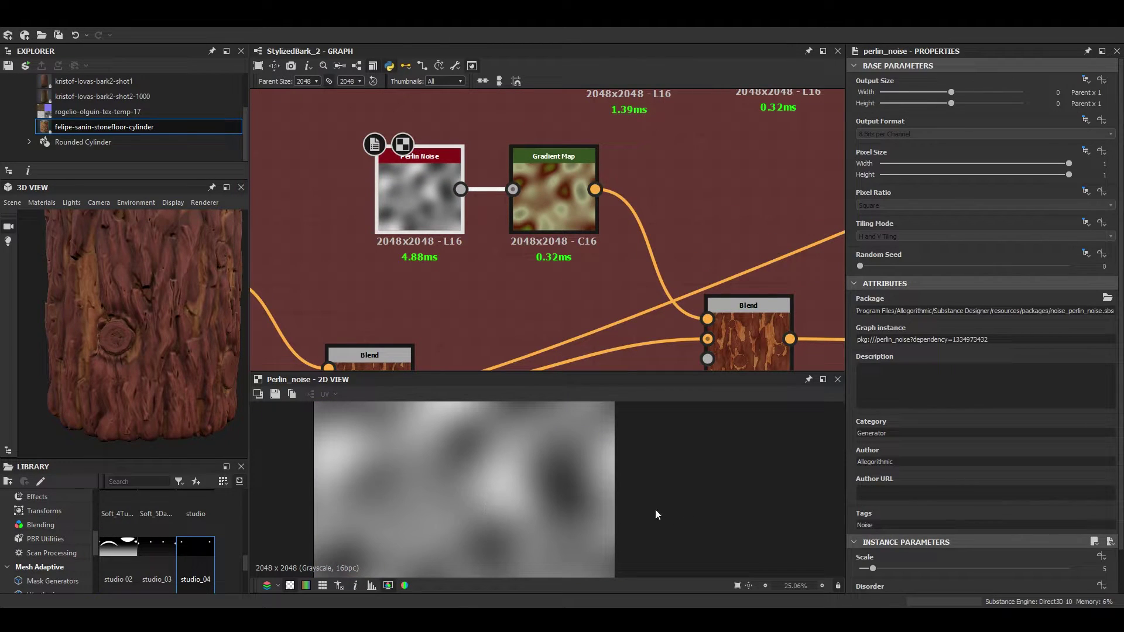
scroll(656, 514, down, 1)
scroll(993, 527, down, 2)
Preview the Gradient Map fed by the Perlin Noise and examine its color patches and gradient
click(578, 228)
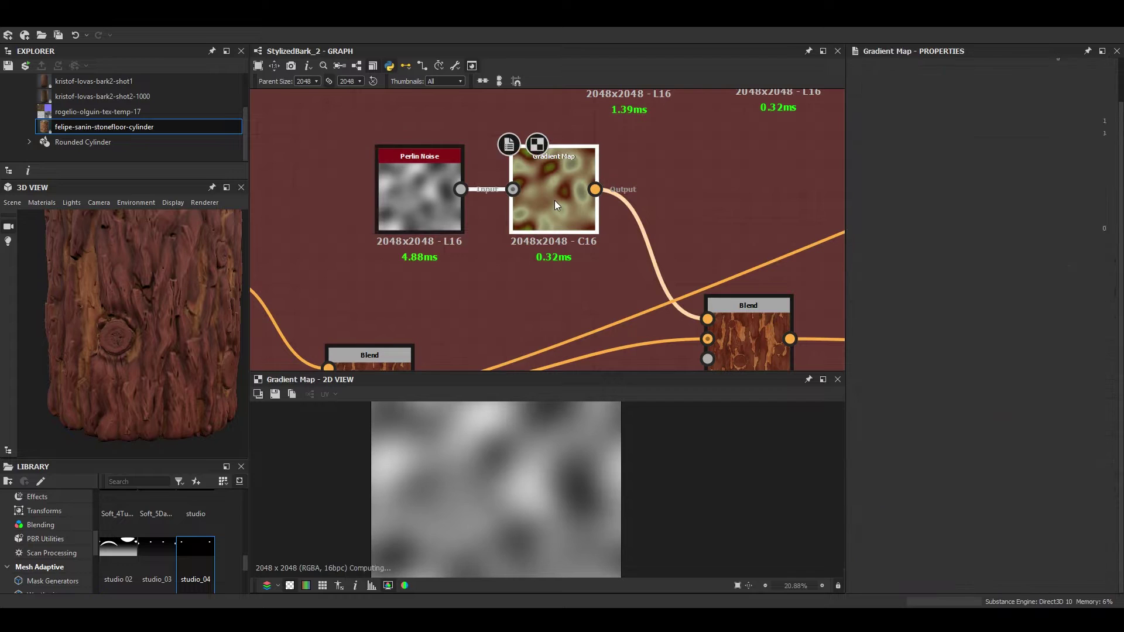
double_click(554, 201)
scroll(539, 498, up, 5)
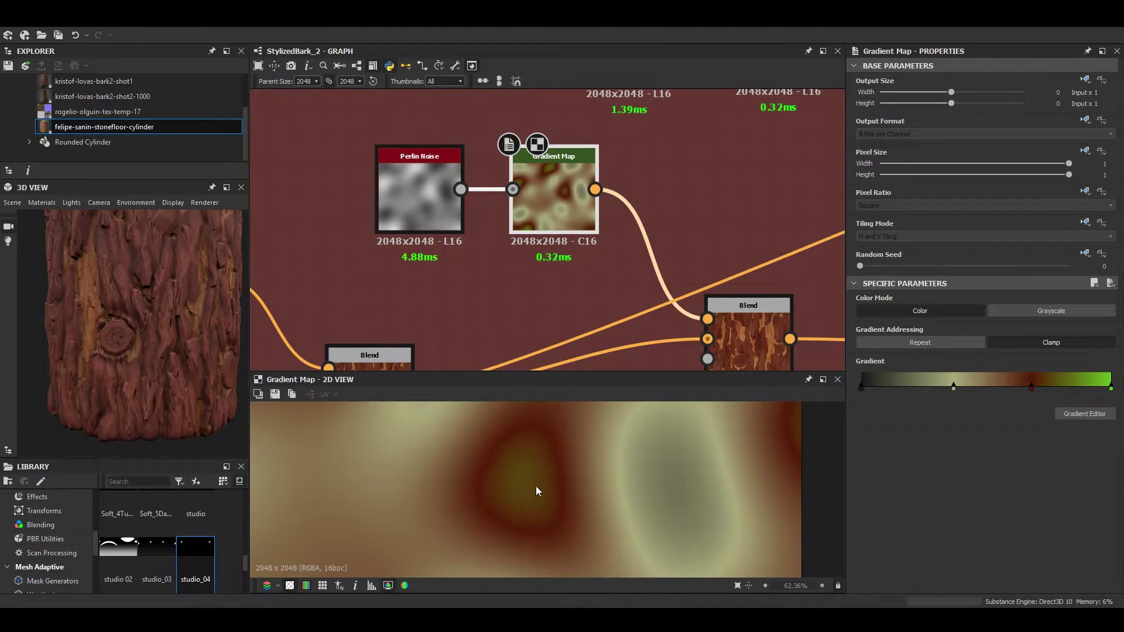
scroll(575, 476, down, 3)
scroll(510, 451, up, 4)
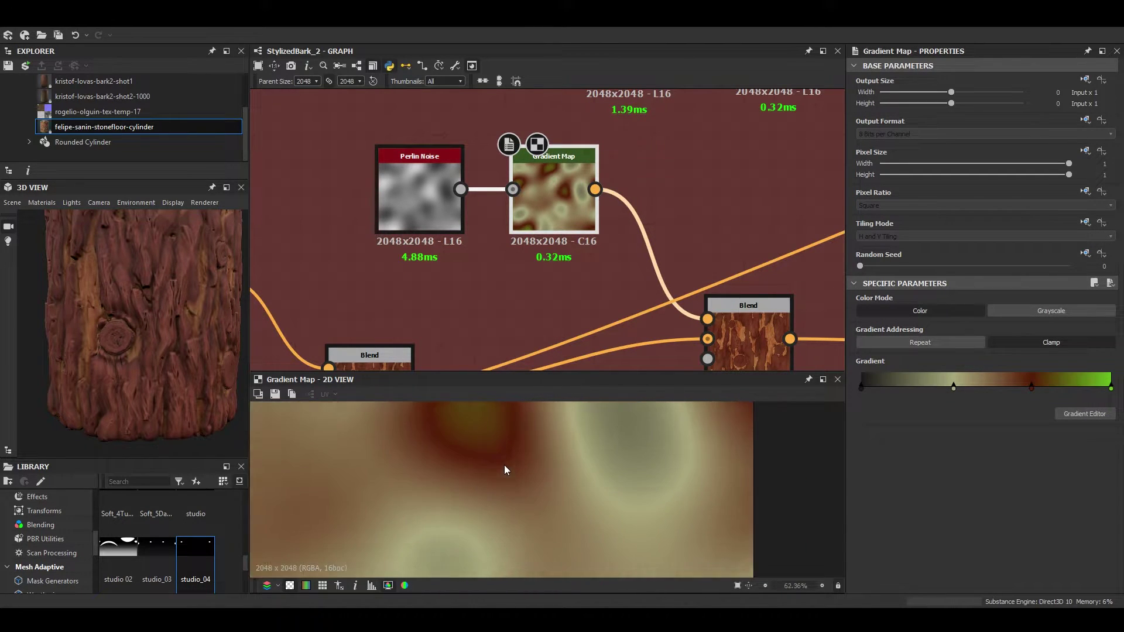
scroll(515, 457, down, 4)
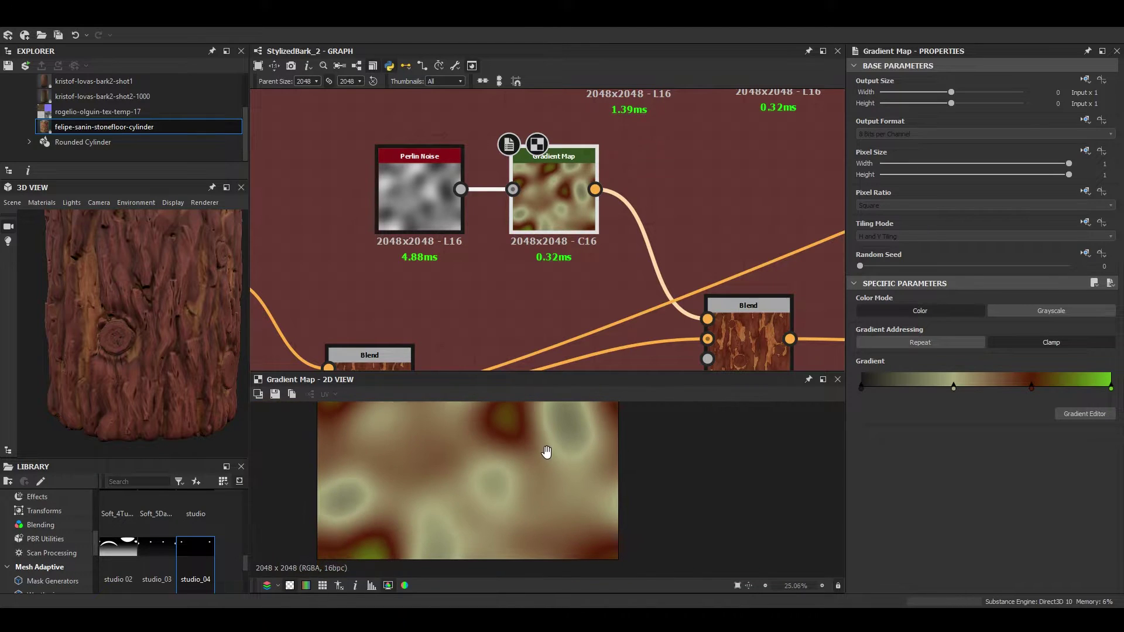
scroll(483, 495, up, 4)
scroll(434, 170, down, 3)
scroll(567, 253, up, 3)
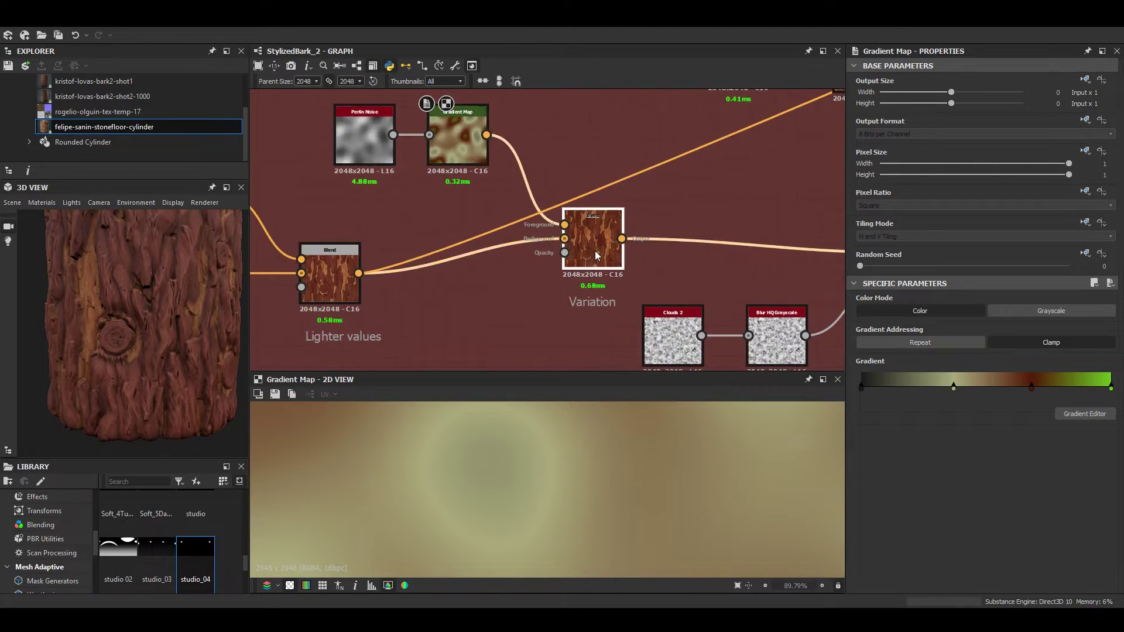
Preview the Variation Blend and try different opacities, ending at 0.92
double_click(592, 258)
scroll(483, 464, down, 3)
middle_drag(473, 466, 623, 512)
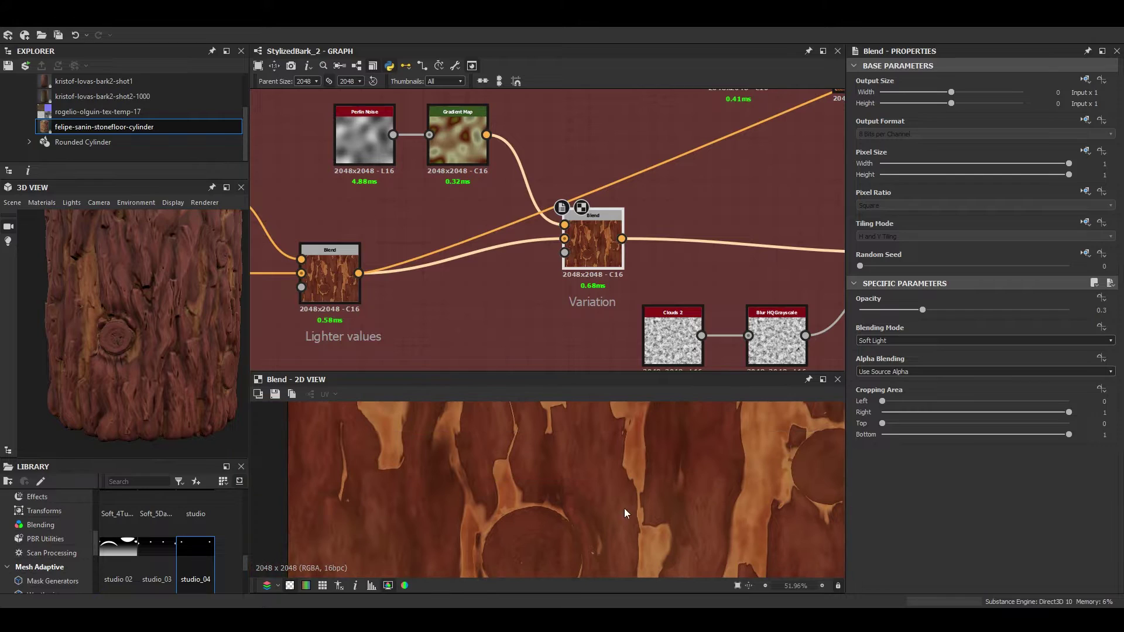
click(959, 311)
scroll(705, 500, down, 2)
click(987, 311)
drag(988, 311, 890, 314)
click(1053, 311)
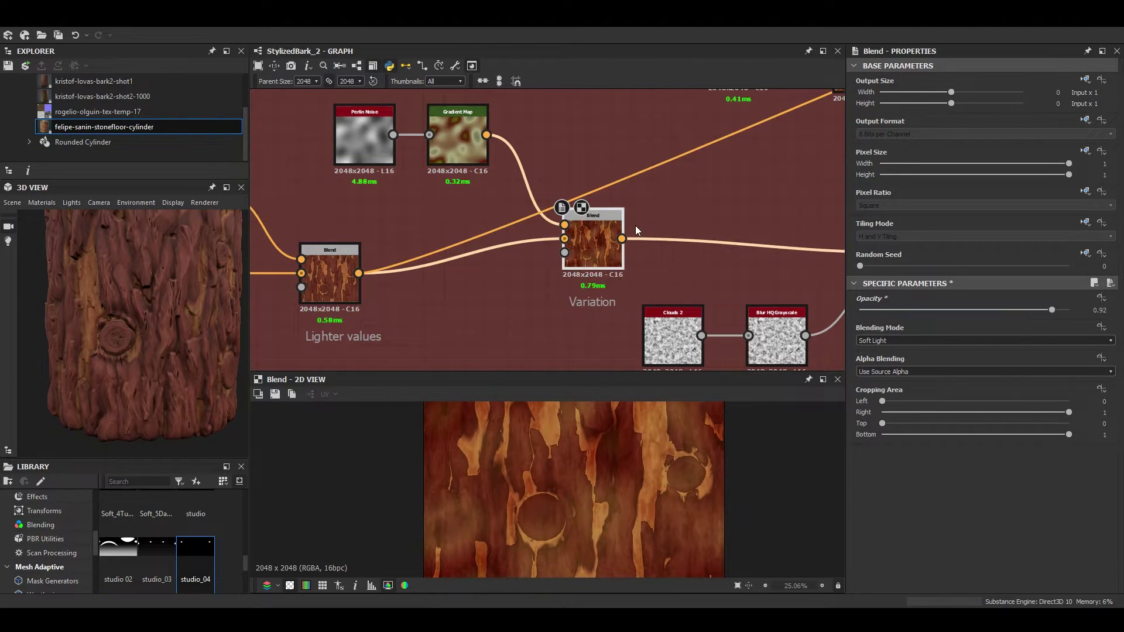
Connect the Variation Blend to the base color output
scroll(633, 230, down, 2)
scroll(742, 203, down, 4)
middle_drag(742, 202, 352, 298)
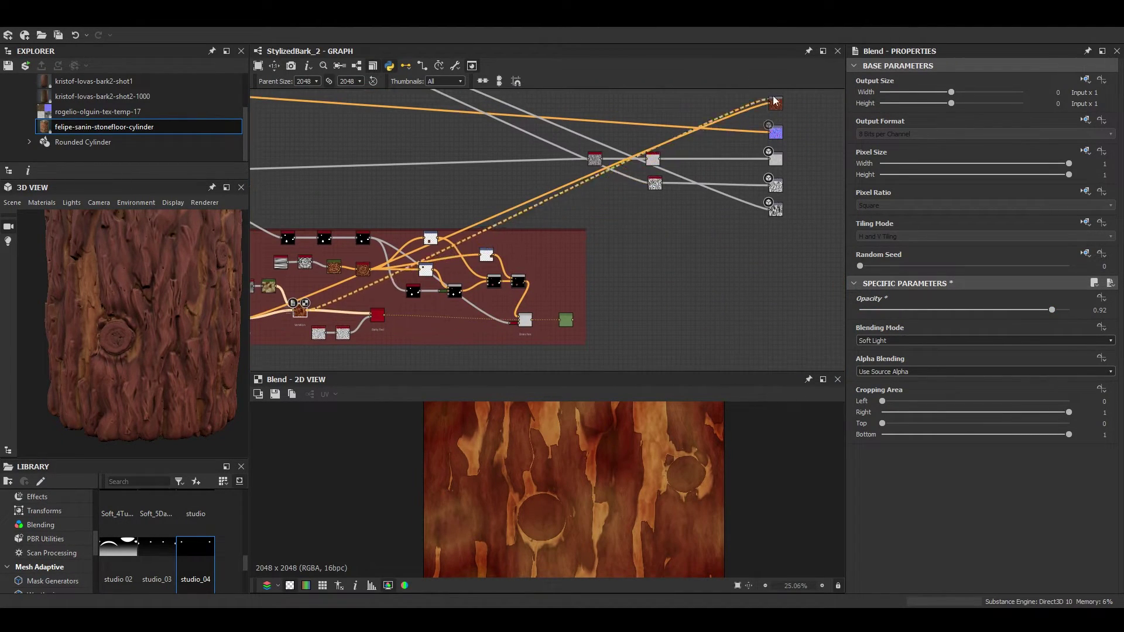
drag(775, 109, 775, 107)
Lower the Variation Blend's opacity to 0.42 and check the bark on the 3D model
middle_drag(282, 340, 673, 248)
scroll(495, 261, up, 4)
scroll(494, 261, up, 2)
scroll(610, 230, up, 2)
scroll(609, 228, up, 1)
click(574, 207)
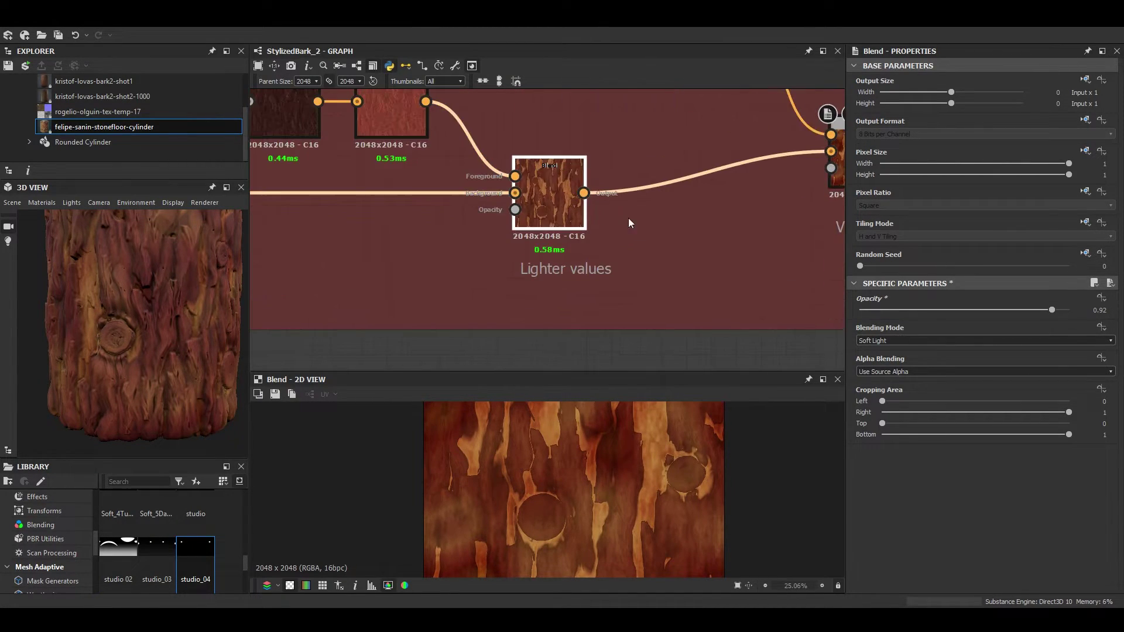
middle_drag(784, 194, 464, 241)
click(529, 218)
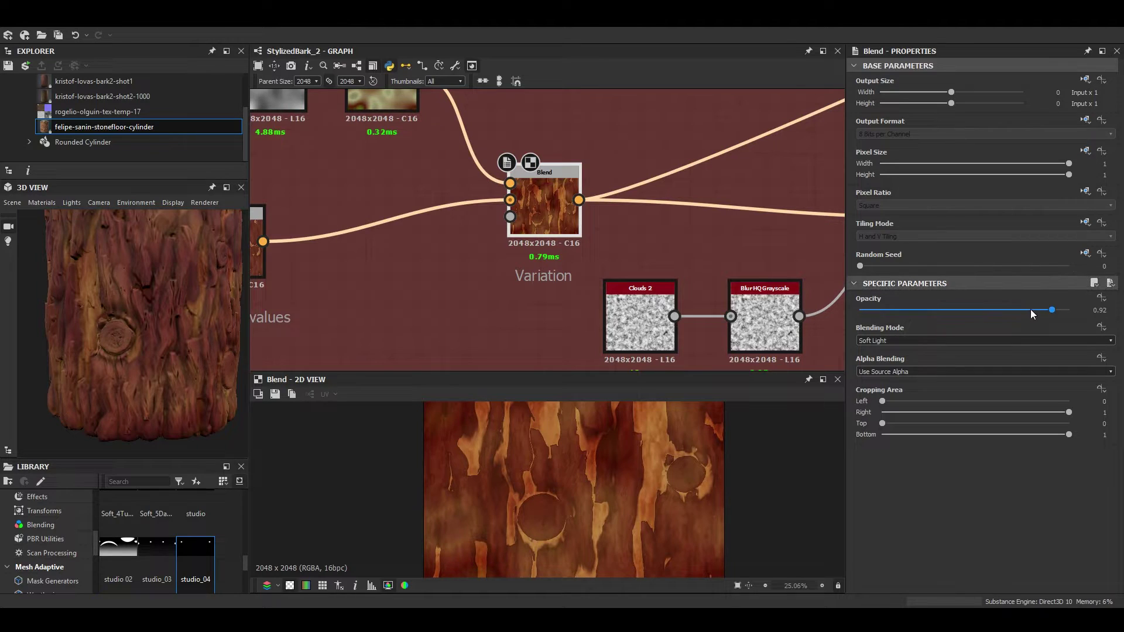
drag(1031, 309, 947, 314)
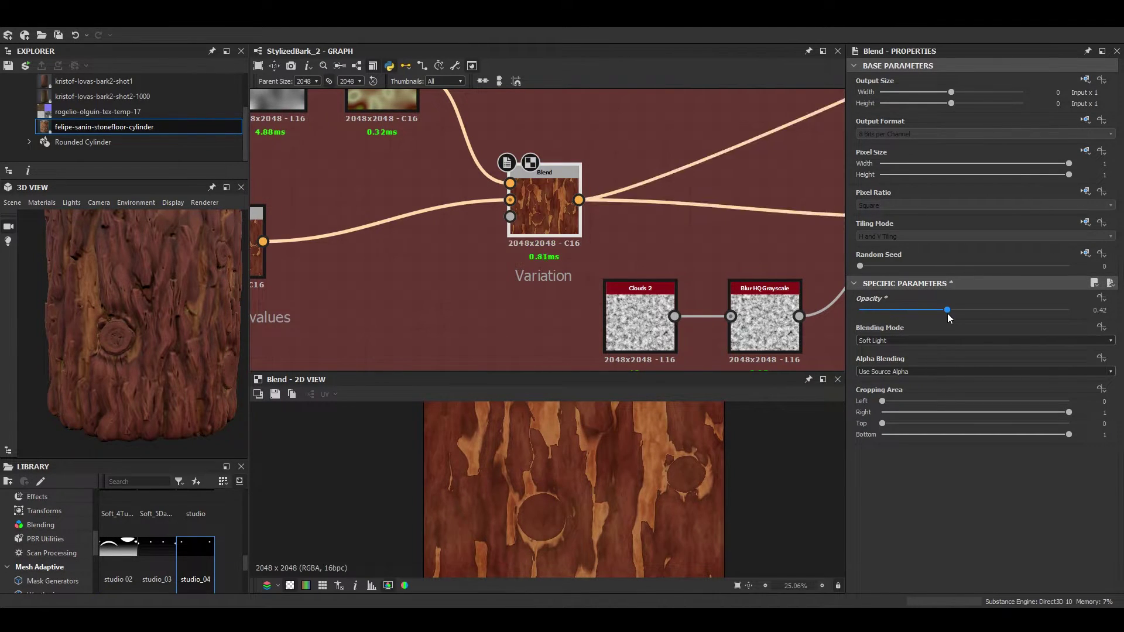
scroll(273, 307, down, 2)
scroll(206, 310, down, 2)
mouse_move(190, 314)
mouse_down()
mouse_move(125, 323)
mouse_move(176, 317)
mouse_up()
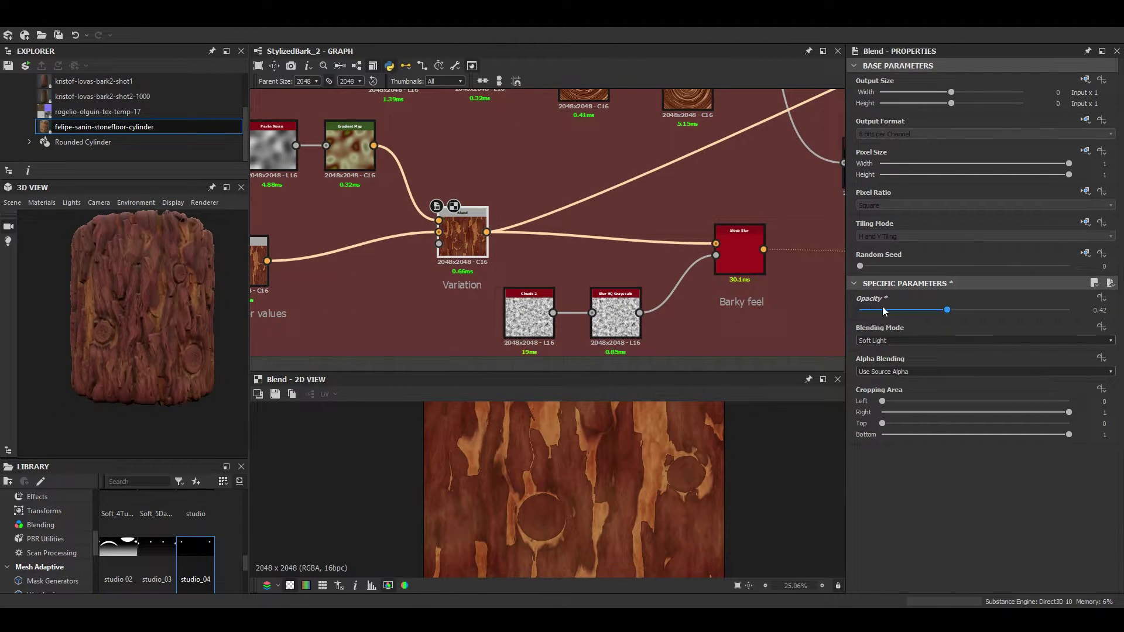
Set the Variation Blend's opacity to 0.27 and inspect the bark on the 3D model
click(917, 310)
scroll(122, 348, up, 3)
drag(122, 348, 145, 354)
scroll(198, 358, down, 2)
scroll(508, 260, down, 1)
scroll(507, 259, down, 2)
Preview the Barky feel Slope Blur in the 2D view and examine its bark detail
scroll(632, 265, up, 4)
click(644, 259)
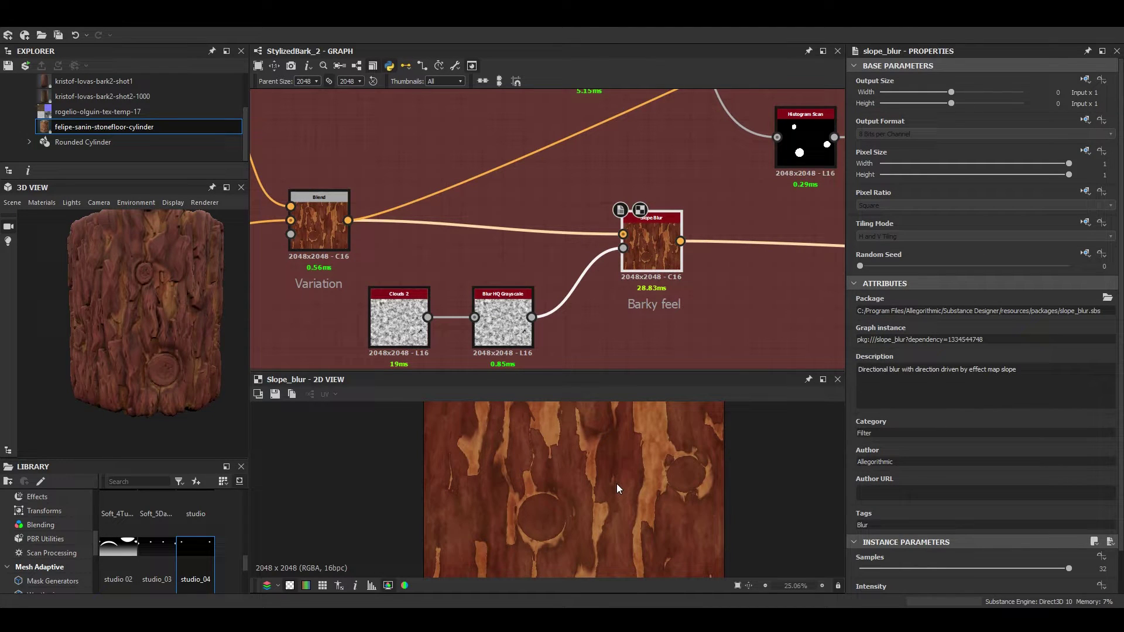
scroll(617, 484, up, 5)
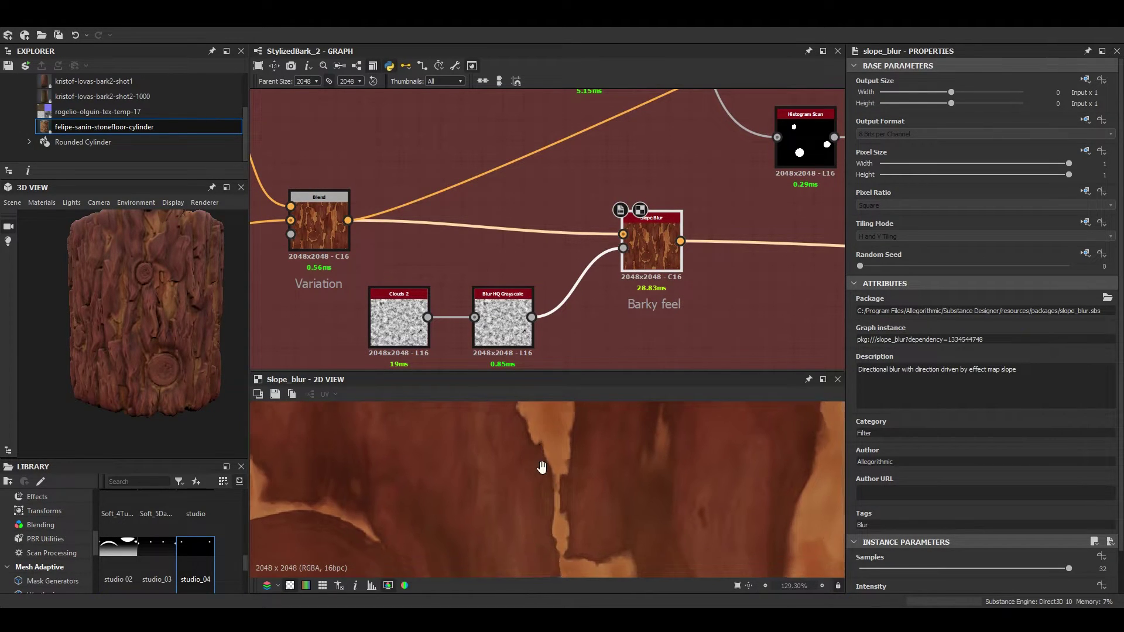
scroll(527, 469, up, 1)
Compare the Variation Blend with the Barky feel Slope Blur, examining the edges of the light bark patches
double_click(331, 232)
click(641, 263)
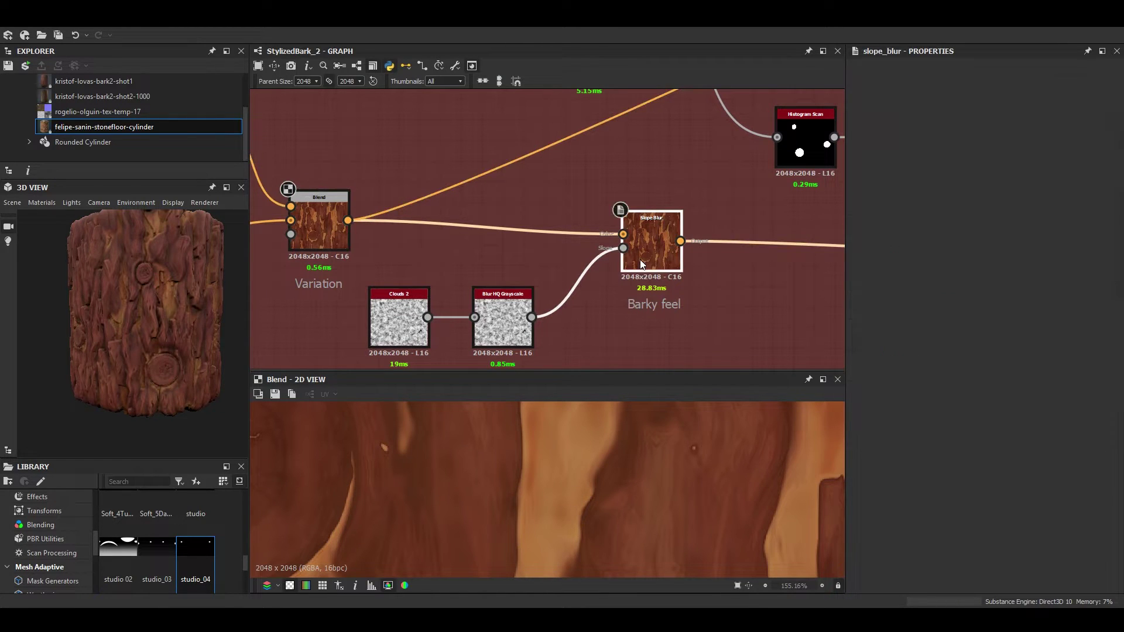
double_click(641, 263)
scroll(517, 492, down, 2)
middle_drag(582, 495, 622, 554)
scroll(621, 476, up, 1)
scroll(599, 473, down, 3)
middle_drag(533, 535, 537, 606)
scroll(519, 504, up, 4)
mouse_move(573, 462)
middle_down()
mouse_move(551, 516)
mouse_move(648, 483)
mouse_move(536, 524)
mouse_move(648, 508)
mouse_move(678, 482)
mouse_move(646, 517)
mouse_move(635, 444)
mouse_move(637, 547)
mouse_move(620, 433)
mouse_move(656, 549)
mouse_move(582, 472)
middle_up()
scroll(648, 508, down, 1)
Compare a close-up of the same bark area in the Variation Blend and the Slope Blur
click(337, 245)
scroll(644, 521, up, 1)
scroll(645, 454, up, 4)
scroll(579, 467, down, 1)
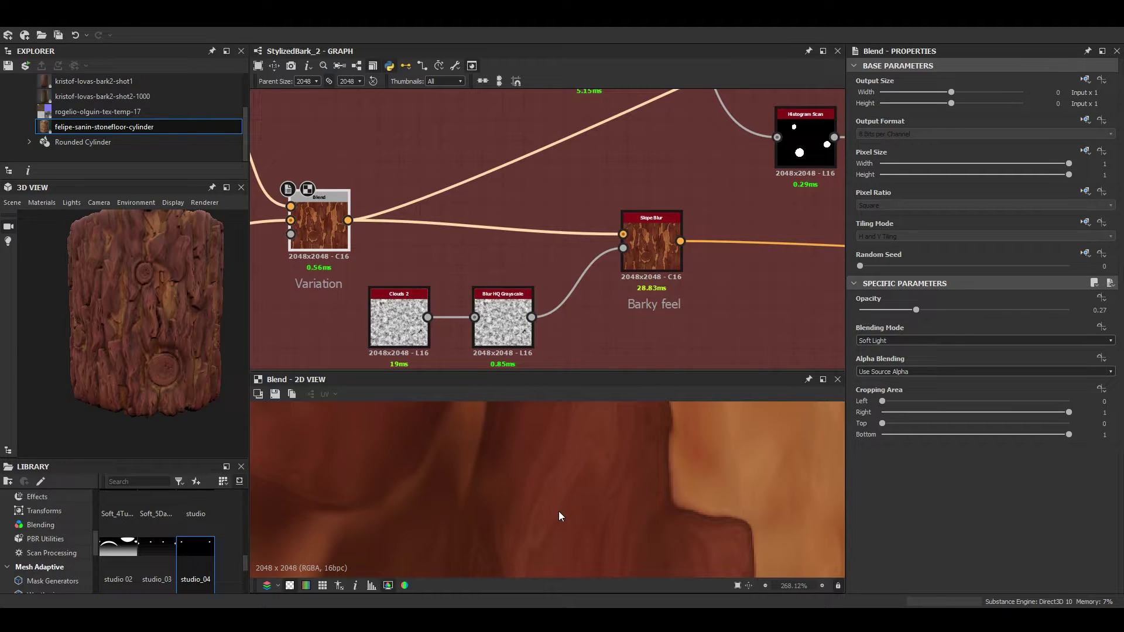
click(657, 258)
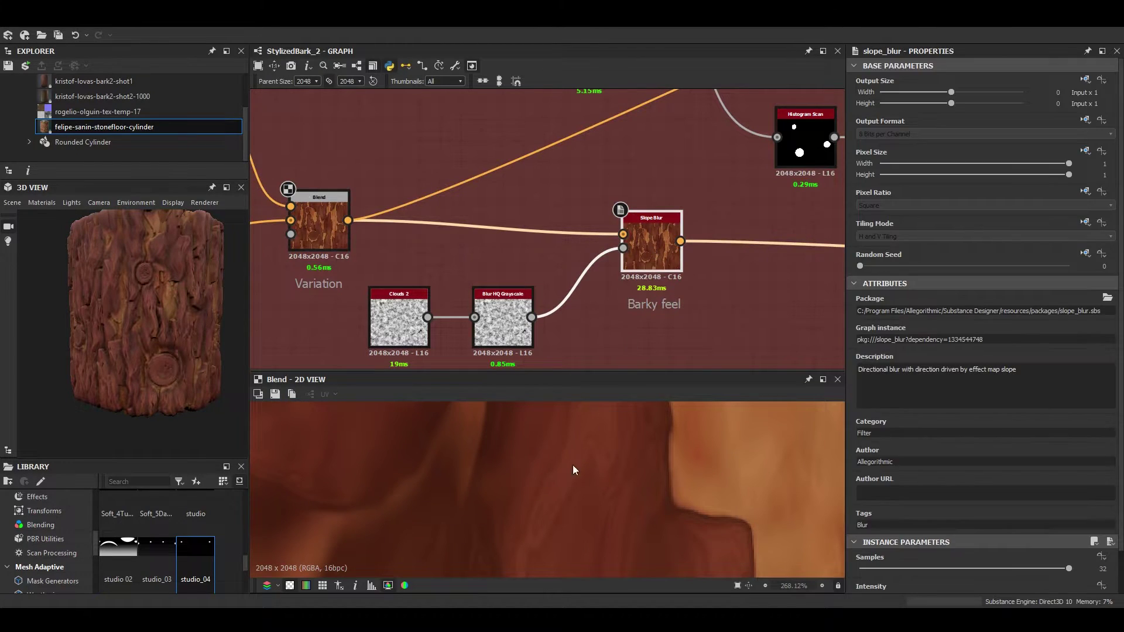
double_click(652, 248)
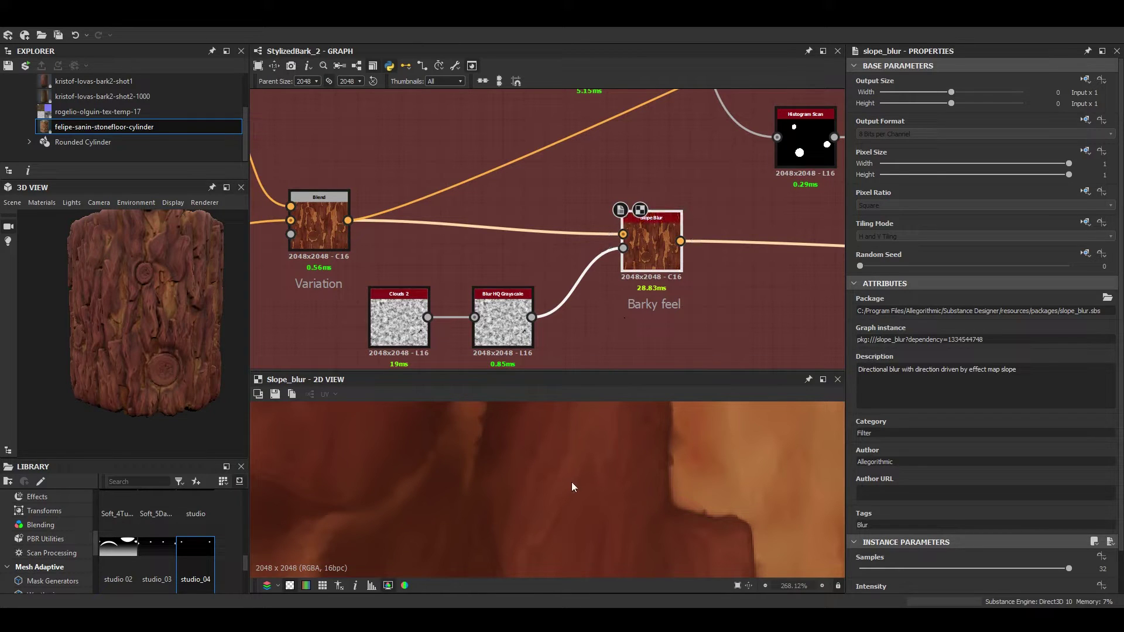
scroll(571, 492, down, 4)
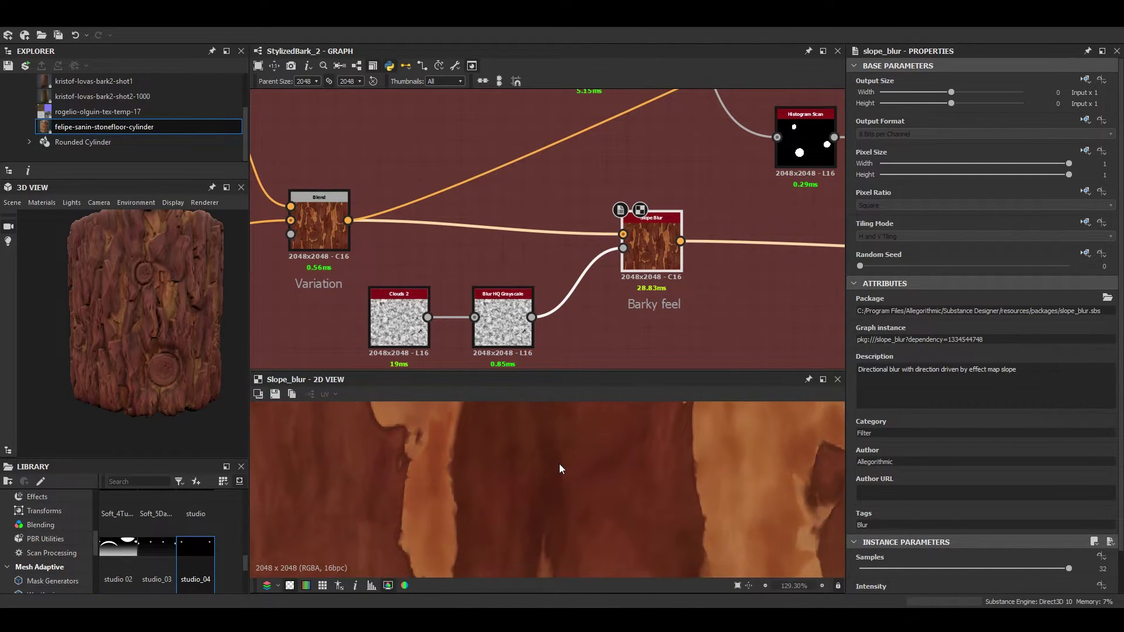
scroll(565, 466, up, 2)
scroll(688, 254, down, 3)
Preview the Clouds 2 noise that feeds the slope effect and review its scale and disorder settings
scroll(545, 298, up, 6)
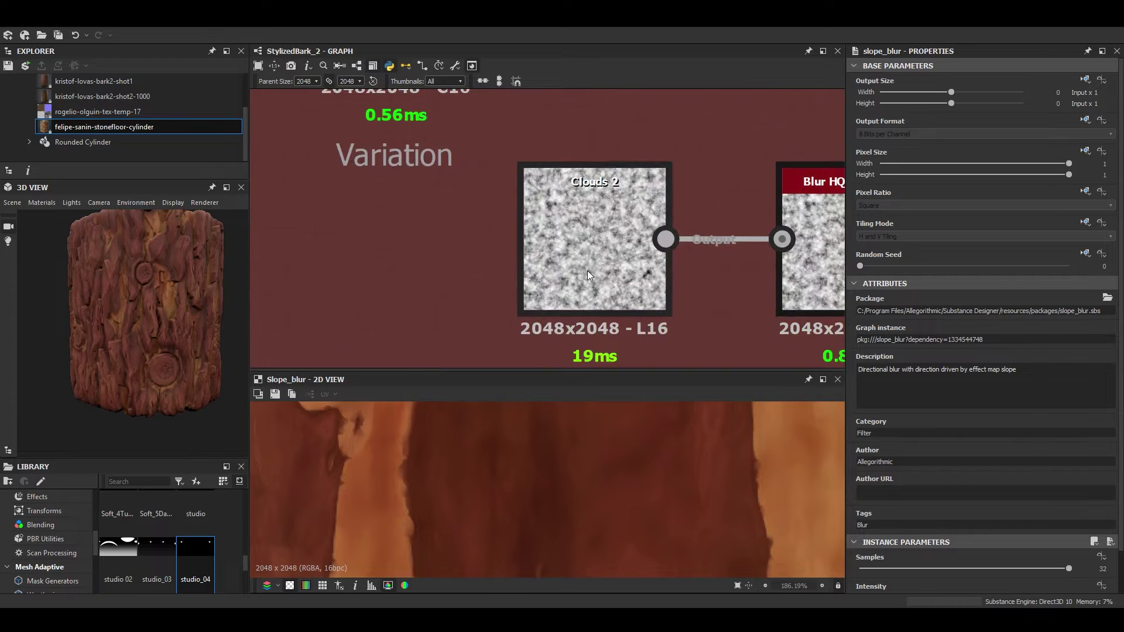
double_click(588, 270)
scroll(595, 269, down, 5)
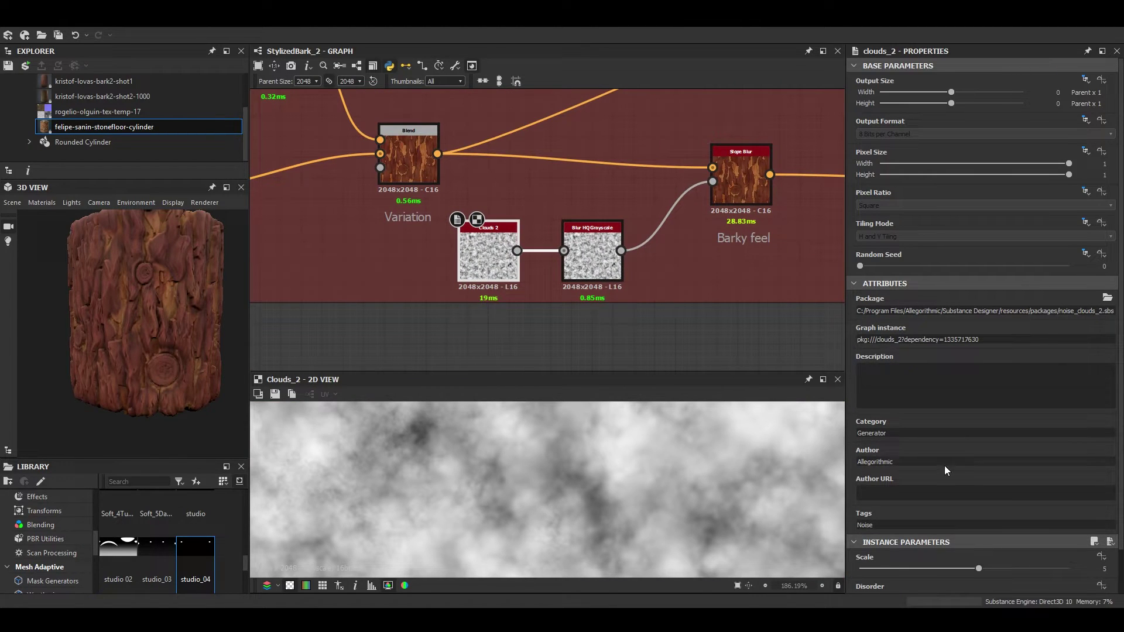
scroll(945, 466, down, 1)
scroll(709, 507, down, 5)
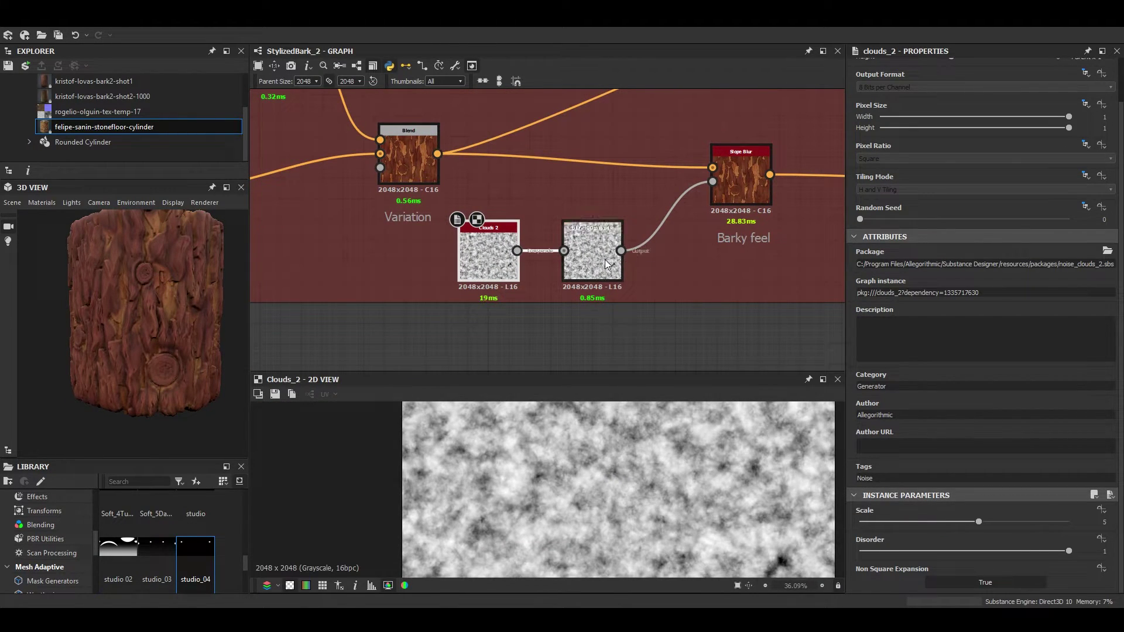
Compare the Blur HQ Grayscale node with its Clouds 2 source and review the blur's intensity
double_click(605, 259)
scroll(680, 534, up, 6)
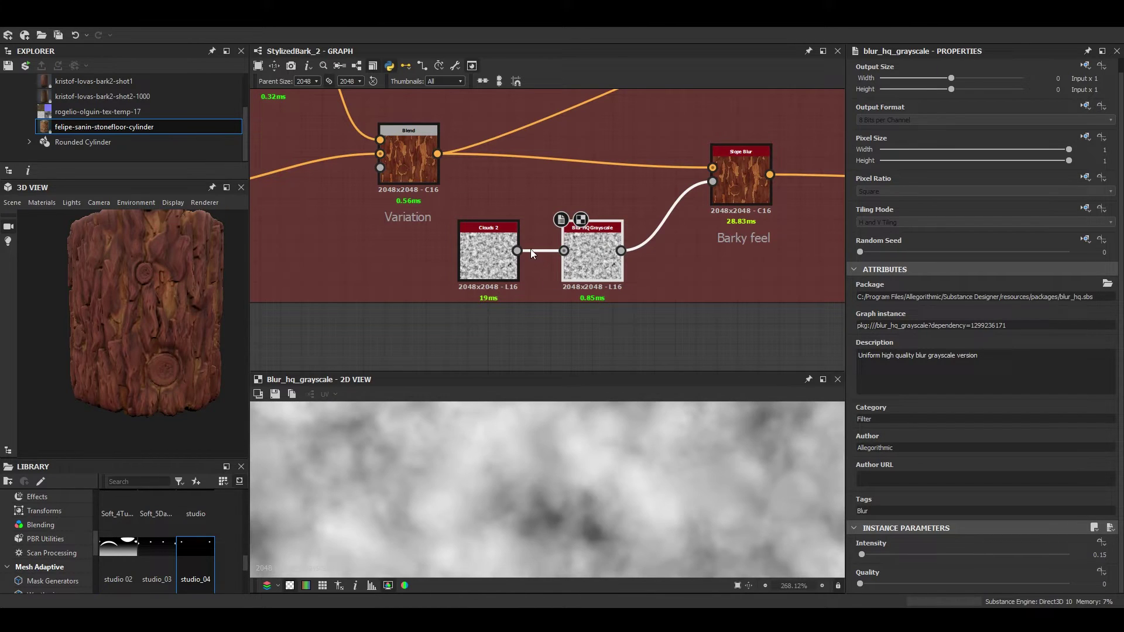
double_click(496, 247)
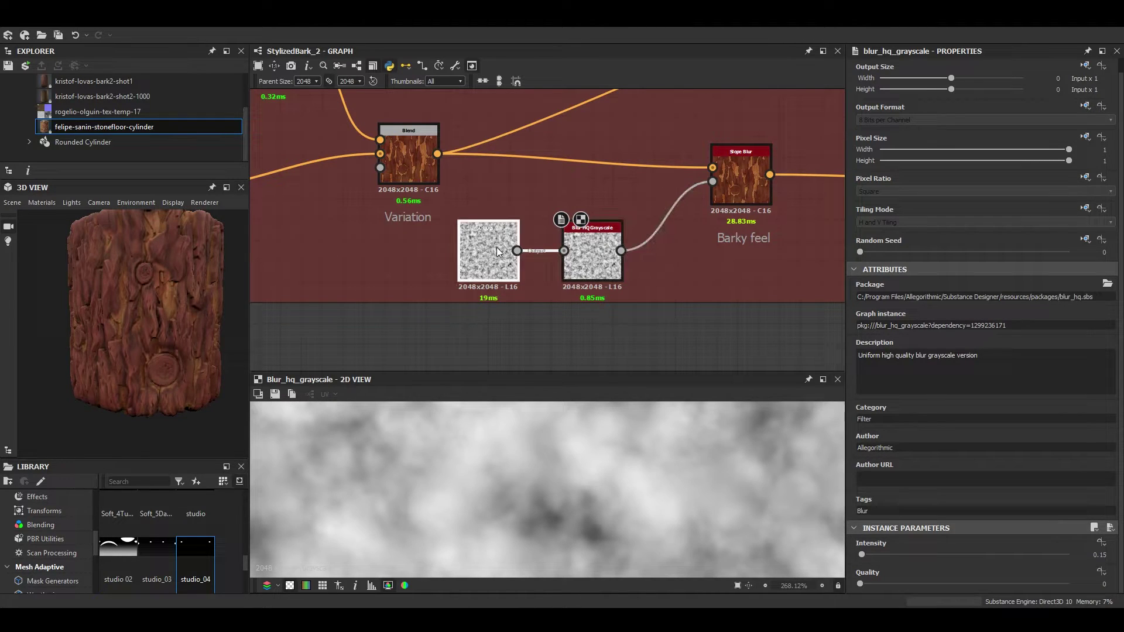
double_click(600, 259)
Connect Clouds 2 directly to the Slope Blur's slope input and delete the Blur HQ Grayscale node
drag(516, 250, 712, 181)
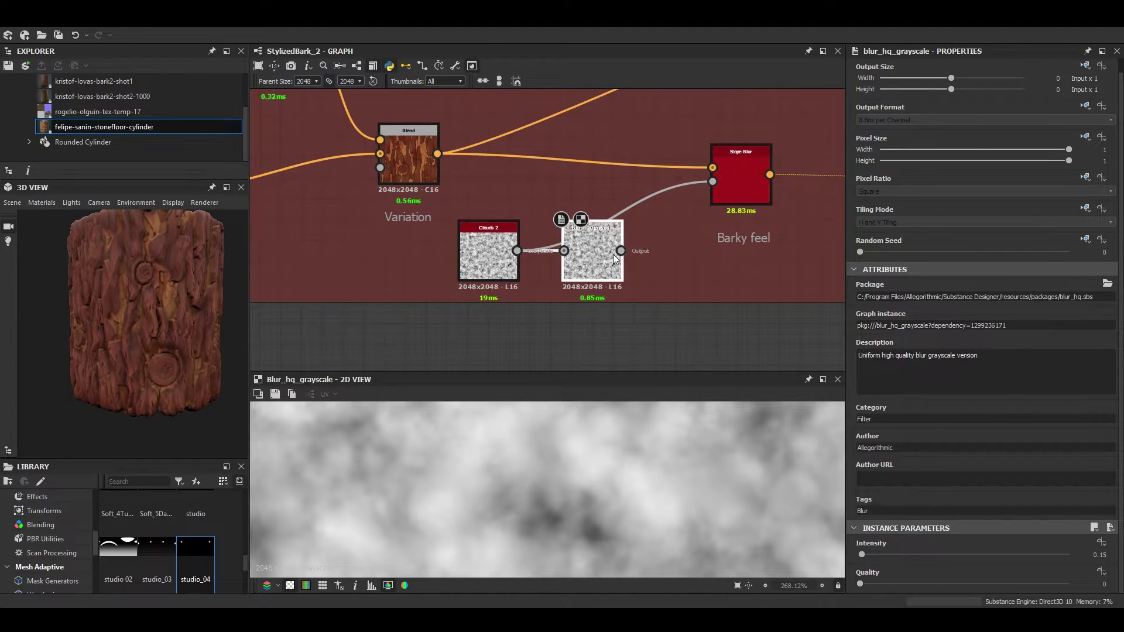
drag(595, 272, 647, 272)
key(Delete)
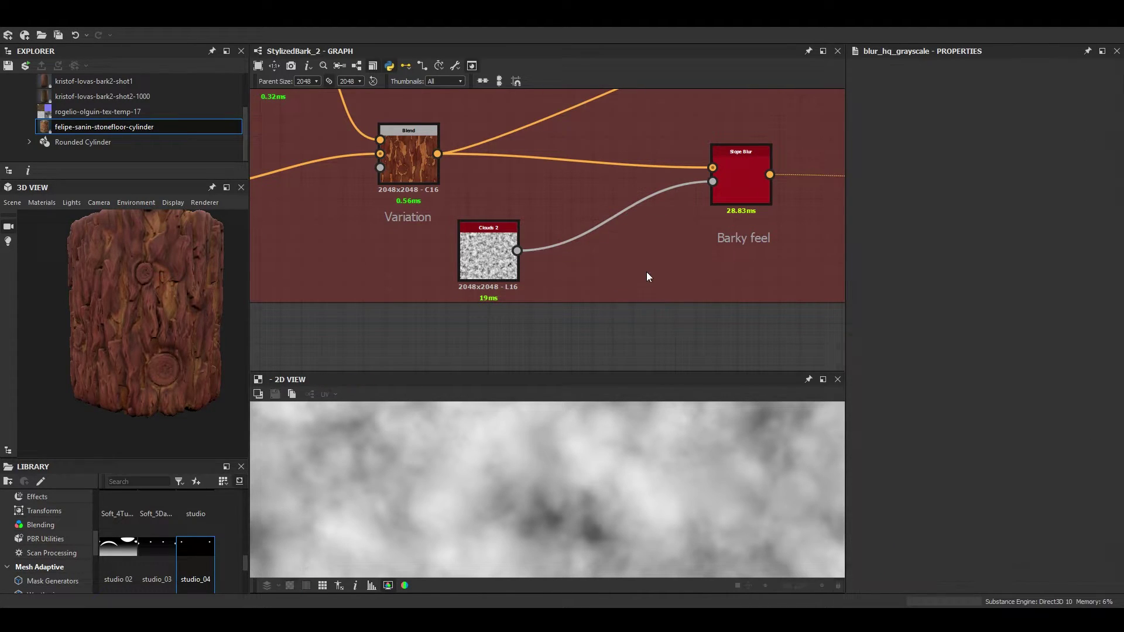
Preview the Barky feel Slope Blur with Clouds 2 driving it directly
scroll(749, 197, down, 3)
double_click(445, 248)
middle_drag(753, 201, 440, 250)
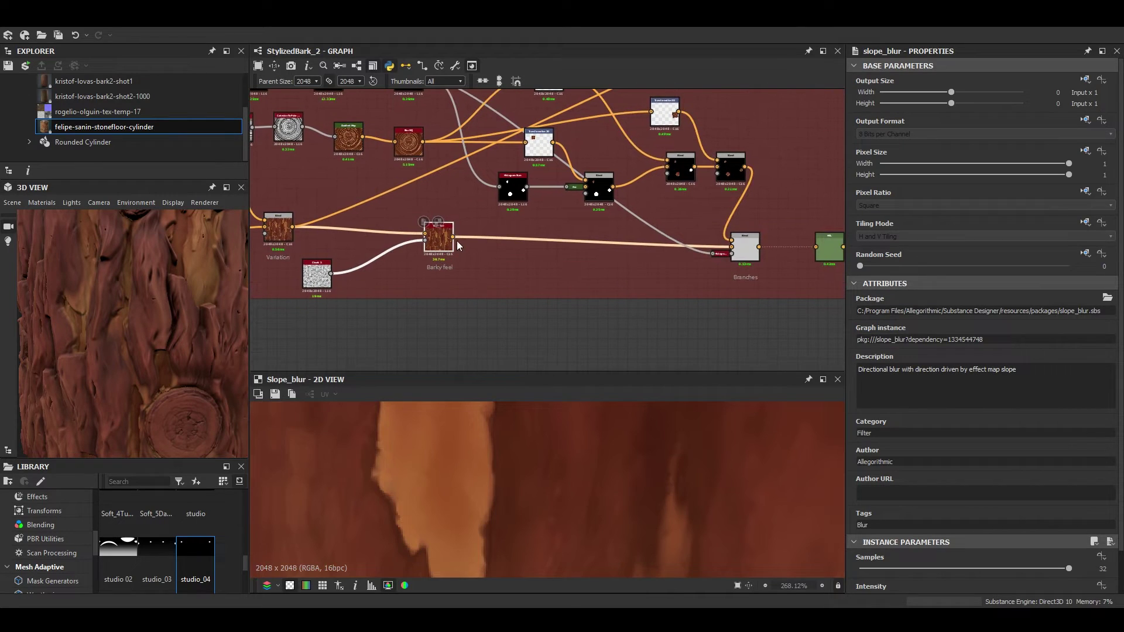
Connect the Barky feel Slope Blur's output to the graph's base color output
scroll(735, 124, down, 5)
drag(452, 236, 576, 240)
middle_drag(736, 124, 577, 240)
drag(576, 240, 767, 116)
Examine the slope-blurred base color on the 3D bark cylinder, both close up and as a whole
drag(174, 325, 193, 301)
scroll(146, 290, up, 3)
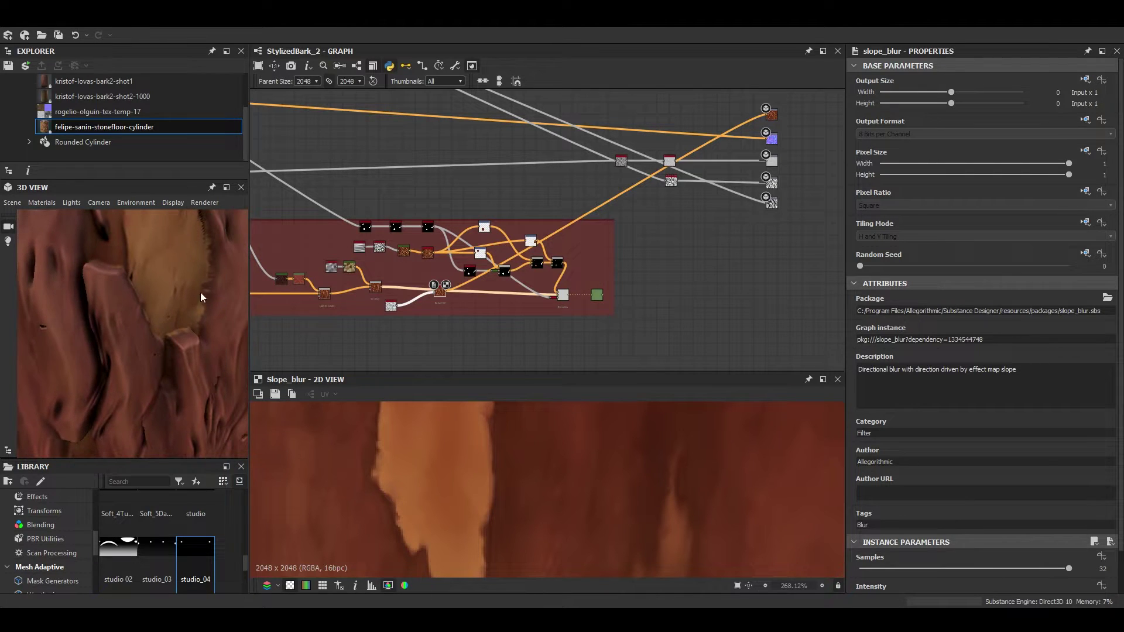
scroll(201, 339, down, 5)
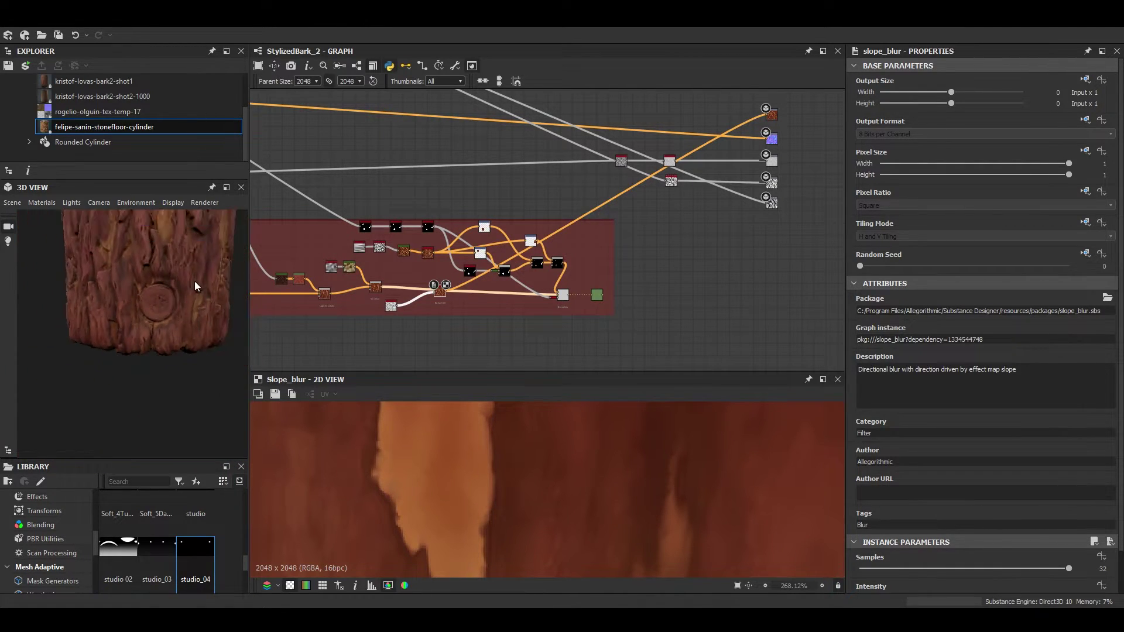
scroll(176, 359, down, 4)
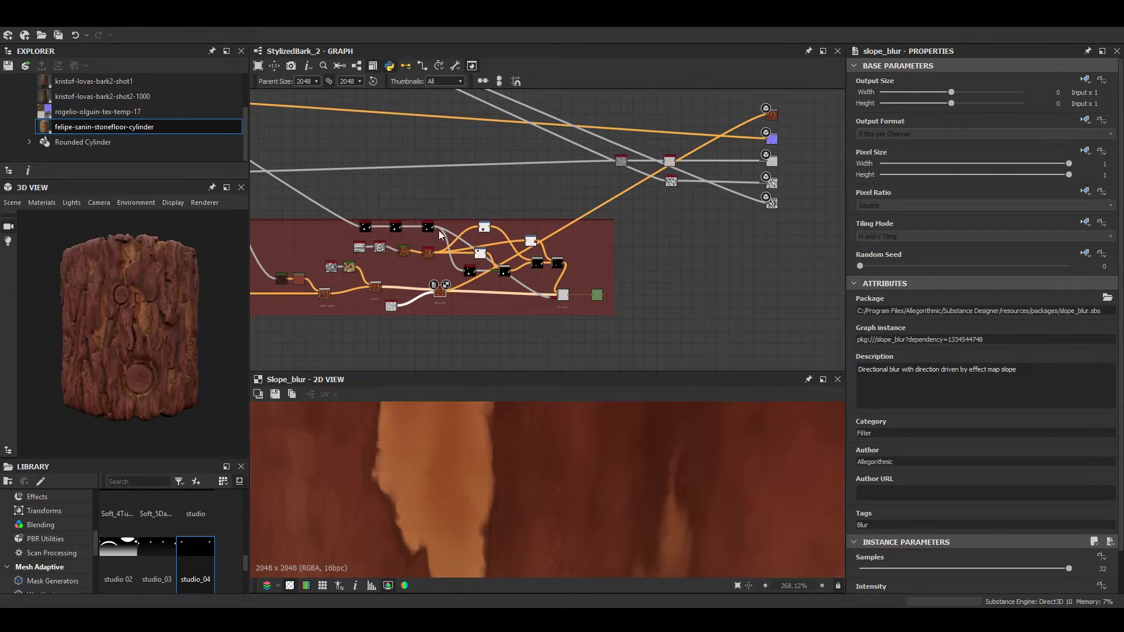
Preview the Branches Blend to examine how the ringed knots sit on the bark color
middle_drag(436, 298, 506, 269)
scroll(507, 269, up, 1)
scroll(506, 267, up, 7)
scroll(600, 237, down, 6)
middle_drag(600, 237, 514, 250)
scroll(643, 252, up, 5)
click(714, 282)
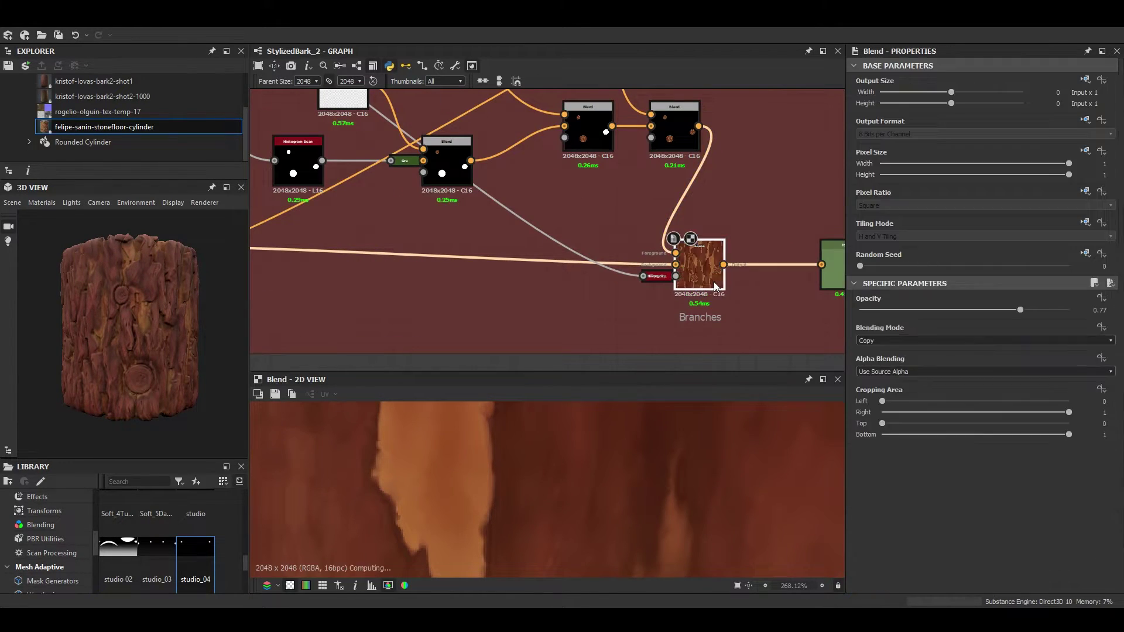
scroll(568, 470, down, 5)
middle_drag(568, 470, 535, 435)
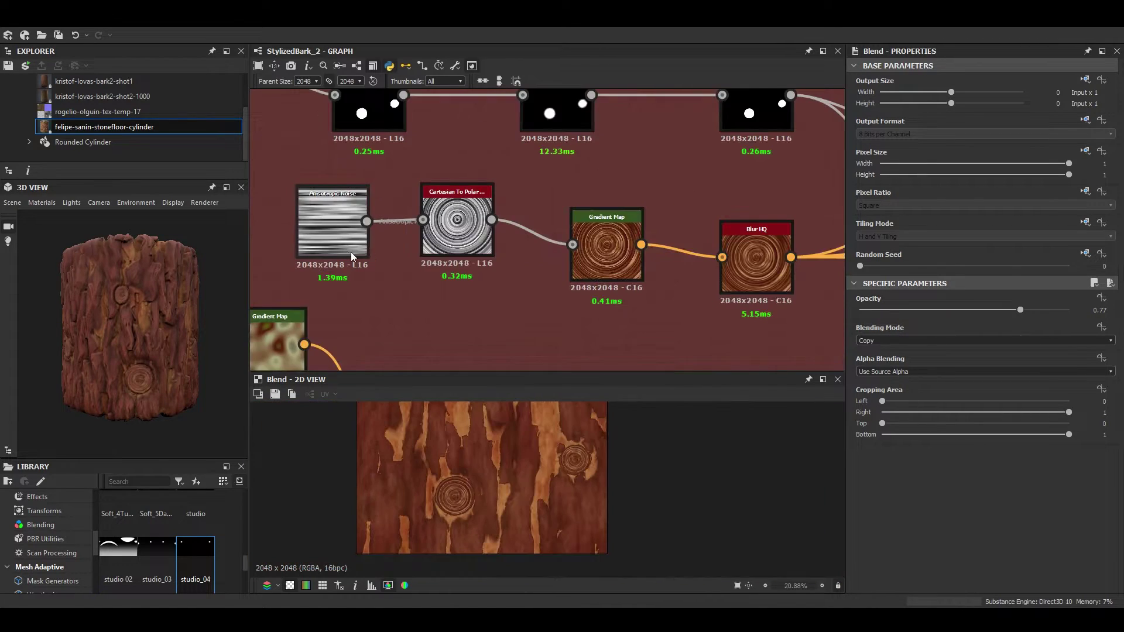
Preview the rings' Gradient Map and the Anisotropic Noise behind it, and review the noise's amount and smoothness settings
click(464, 246)
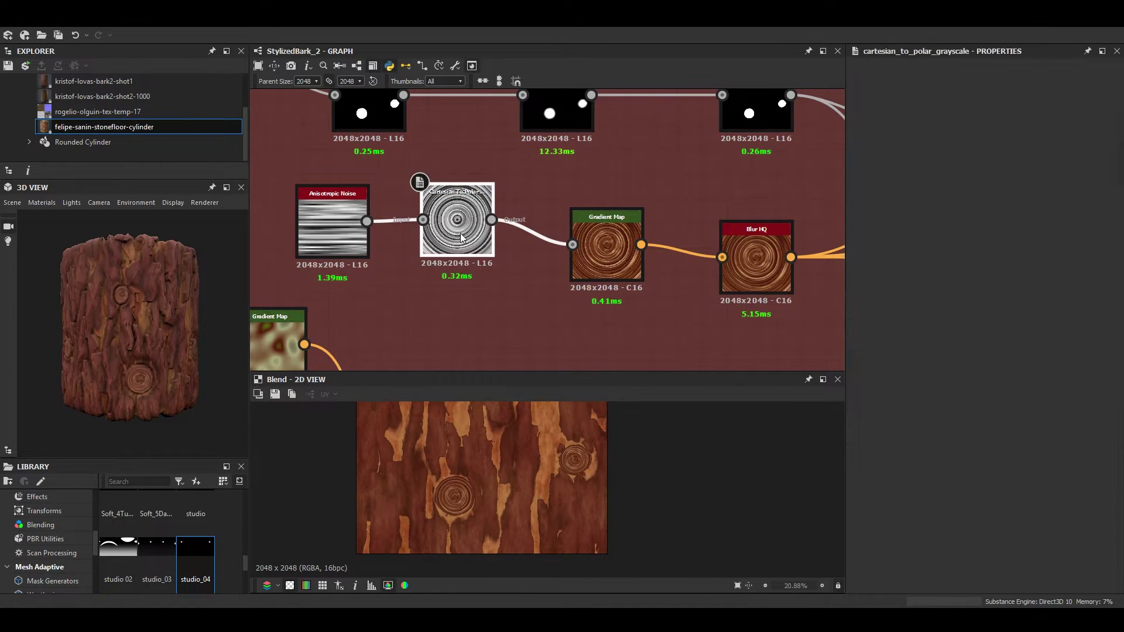
click(620, 256)
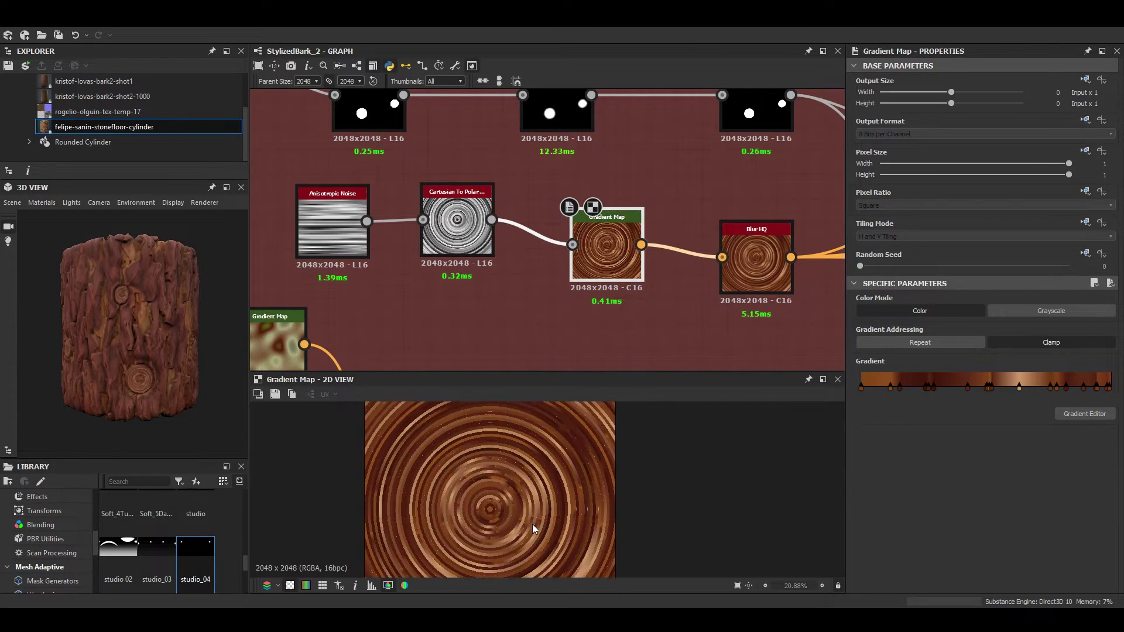
click(358, 228)
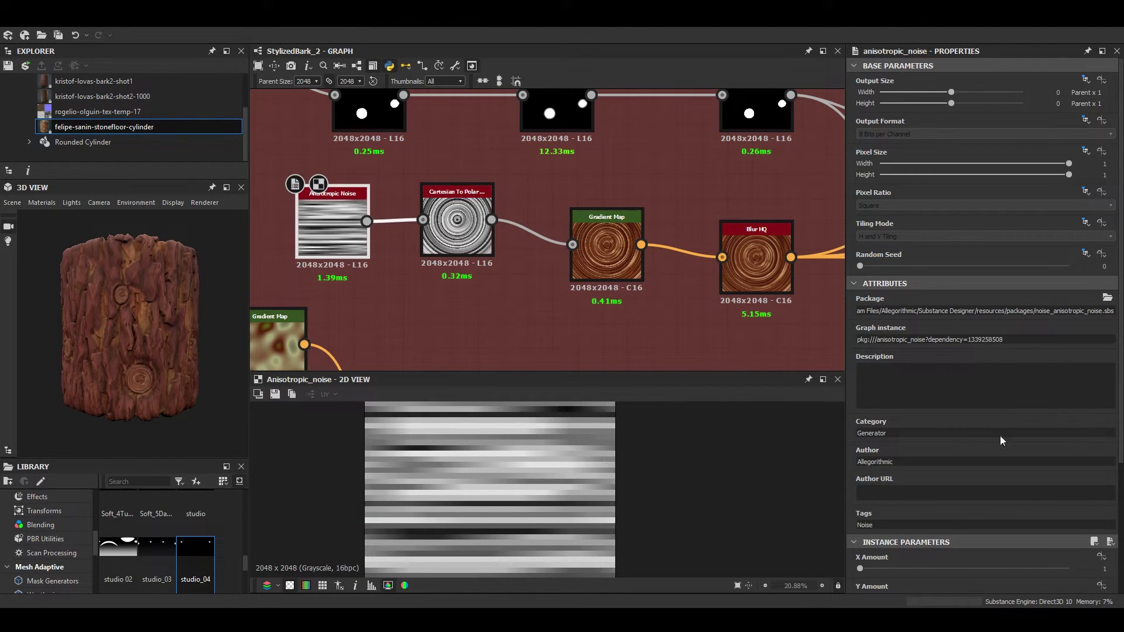
scroll(1055, 526, down, 3)
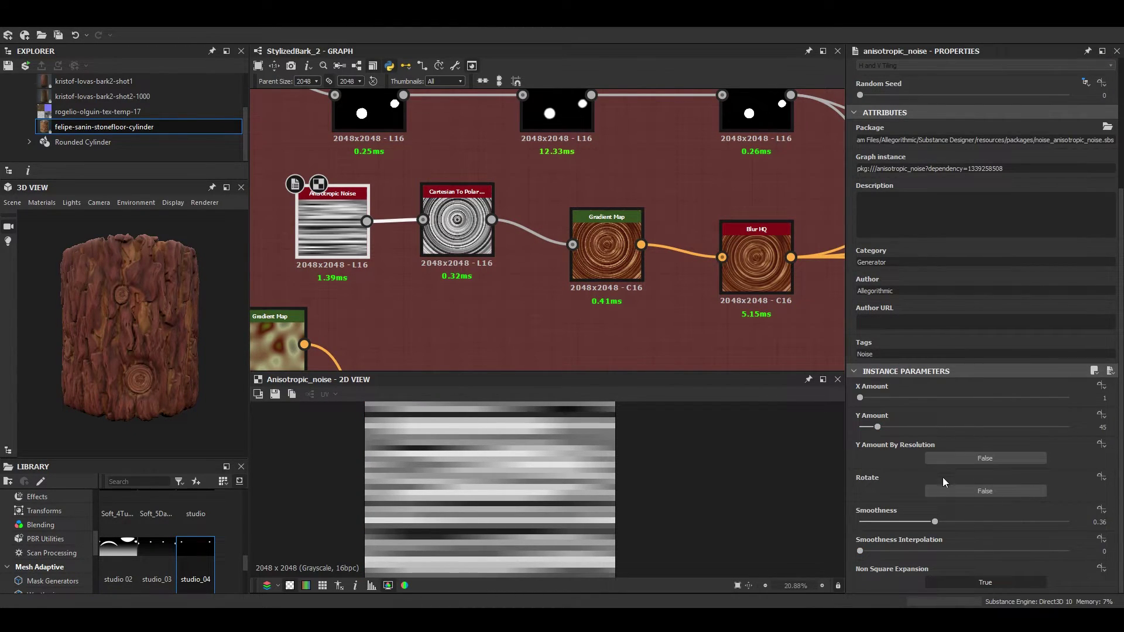
Preview the Cartesian to Polar node that bends the noise into rings, and review the Gradient Map that colors them
double_click(459, 233)
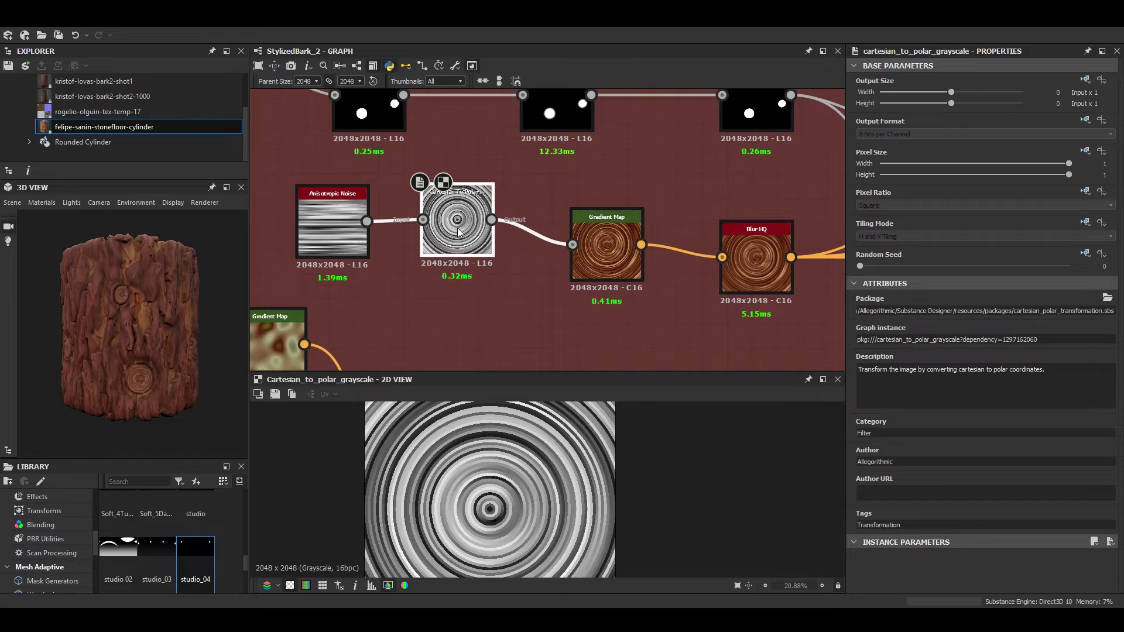
scroll(556, 480, down, 3)
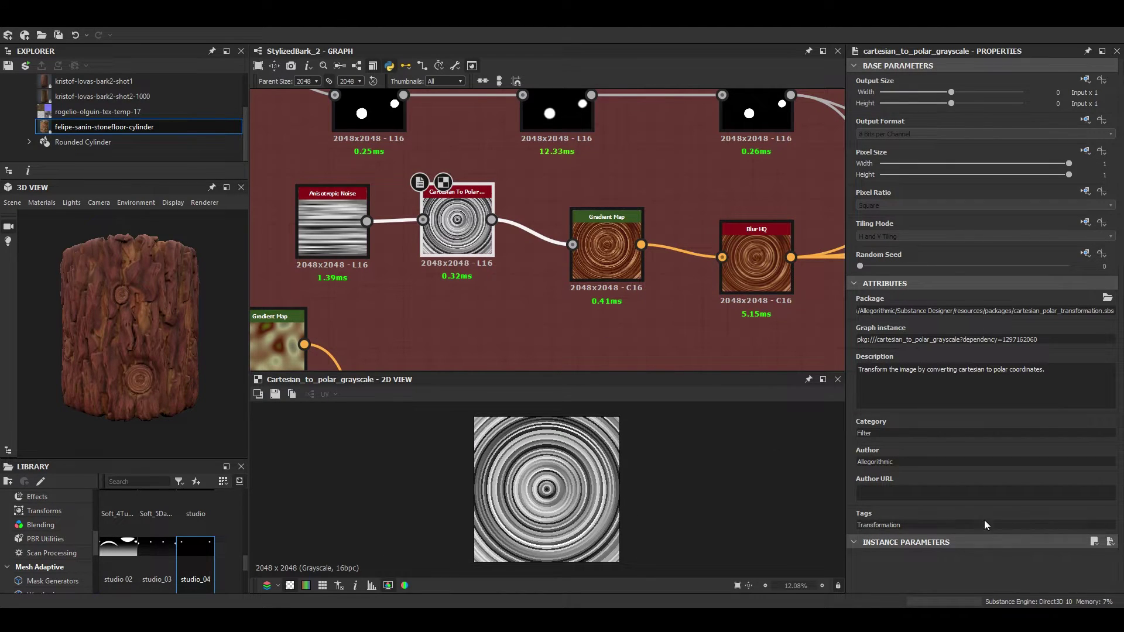
double_click(606, 250)
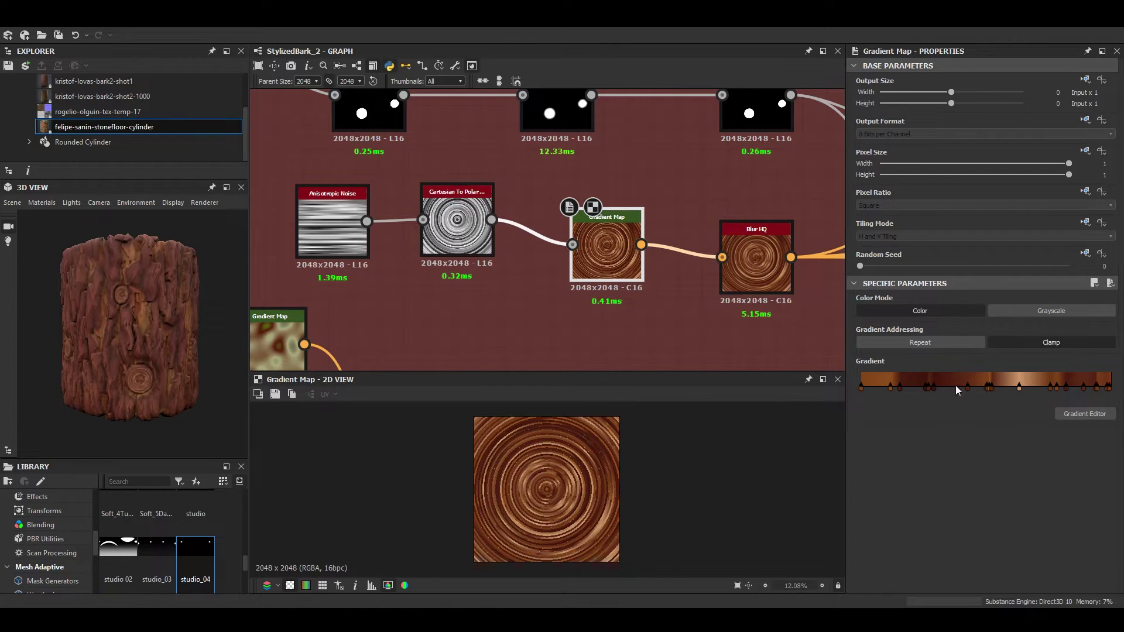
Preview the Blur HQ node that softens the colored ring pattern
scroll(688, 309, down, 4)
middle_drag(662, 290, 607, 192)
scroll(517, 297, up, 4)
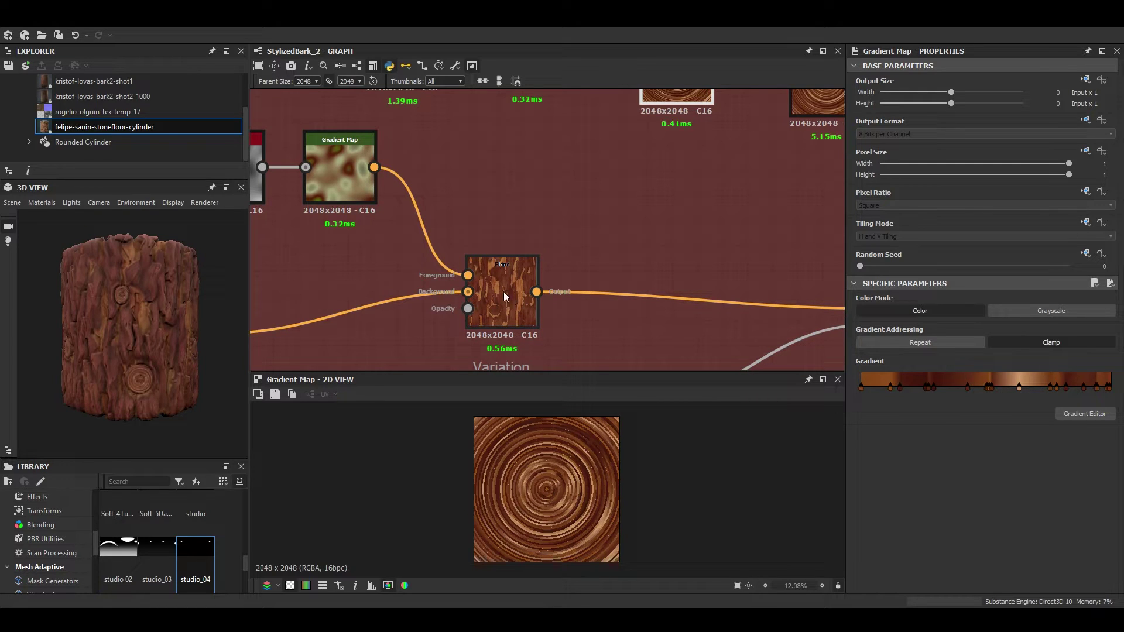
scroll(550, 252, down, 3)
middle_drag(565, 240, 436, 268)
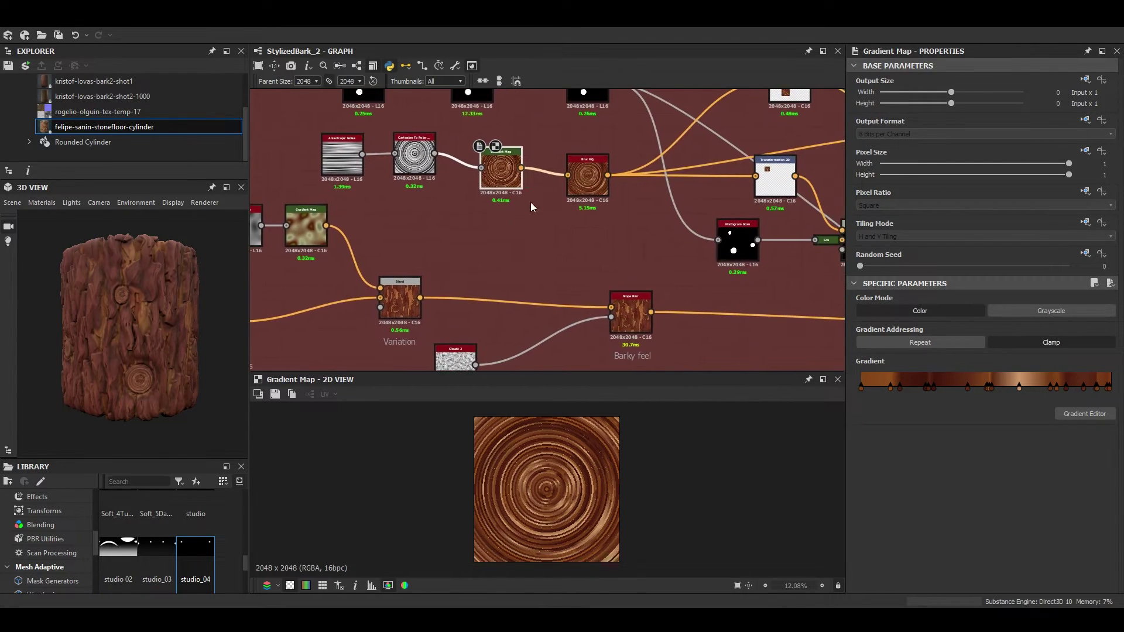
scroll(587, 177, up, 4)
double_click(610, 174)
scroll(571, 469, up, 3)
Preview the Transformation 2D node that scales and positions the ring pattern for the smallest knot
scroll(620, 200, down, 3)
middle_drag(621, 200, 507, 243)
drag(656, 245, 641, 258)
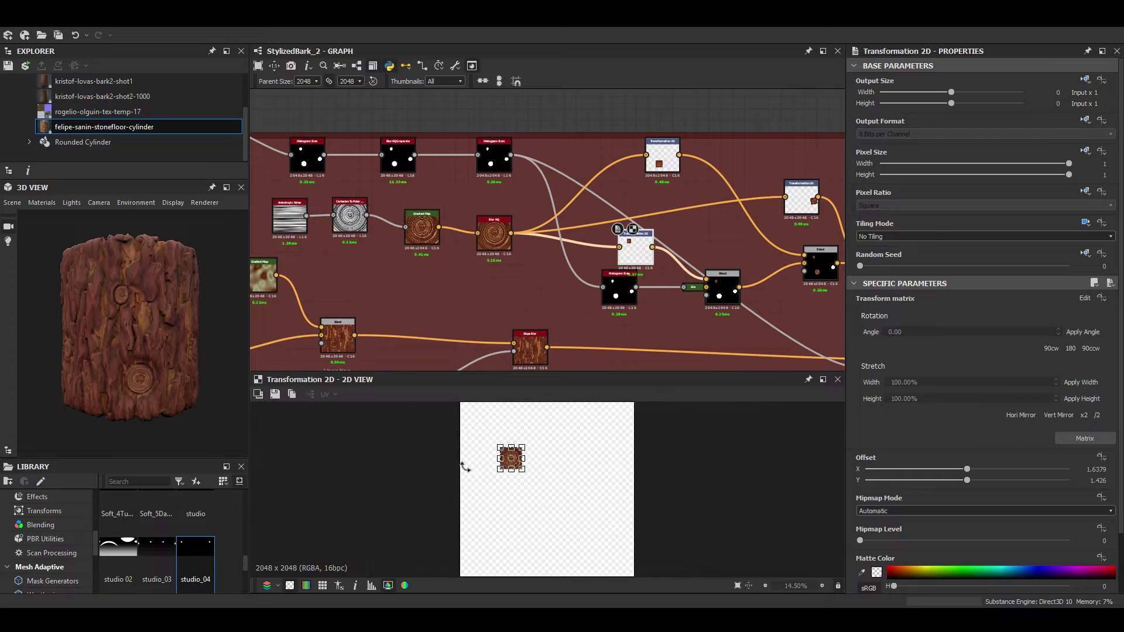
scroll(472, 468, up, 5)
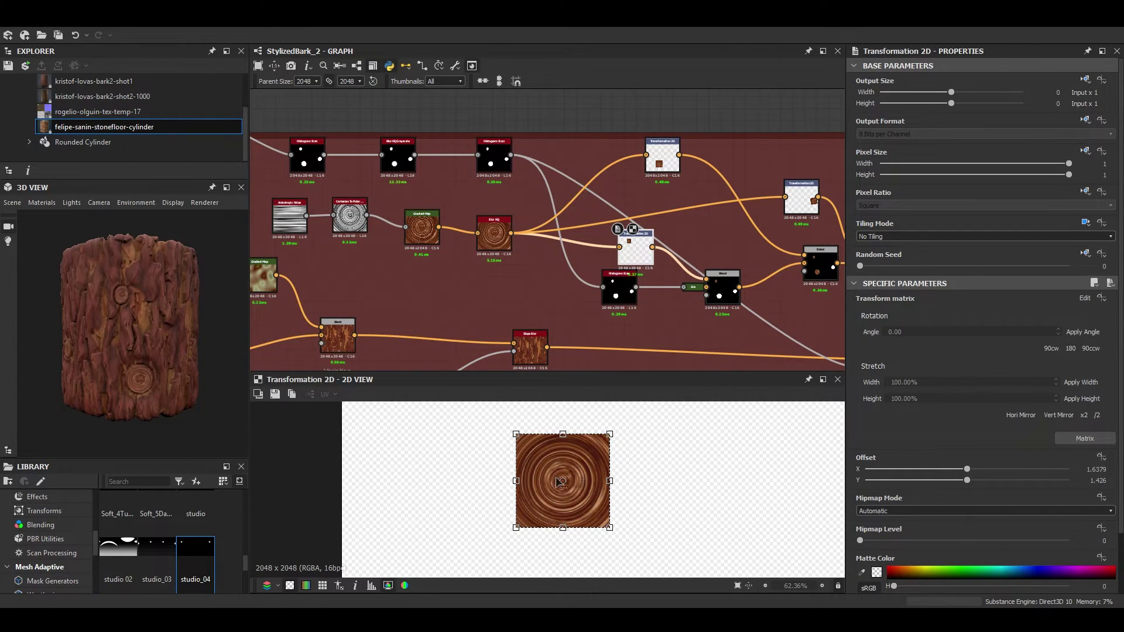
Preview the Blend that multiplies the positioned rings with the knot mask, and review its Multiply blending mode
click(722, 290)
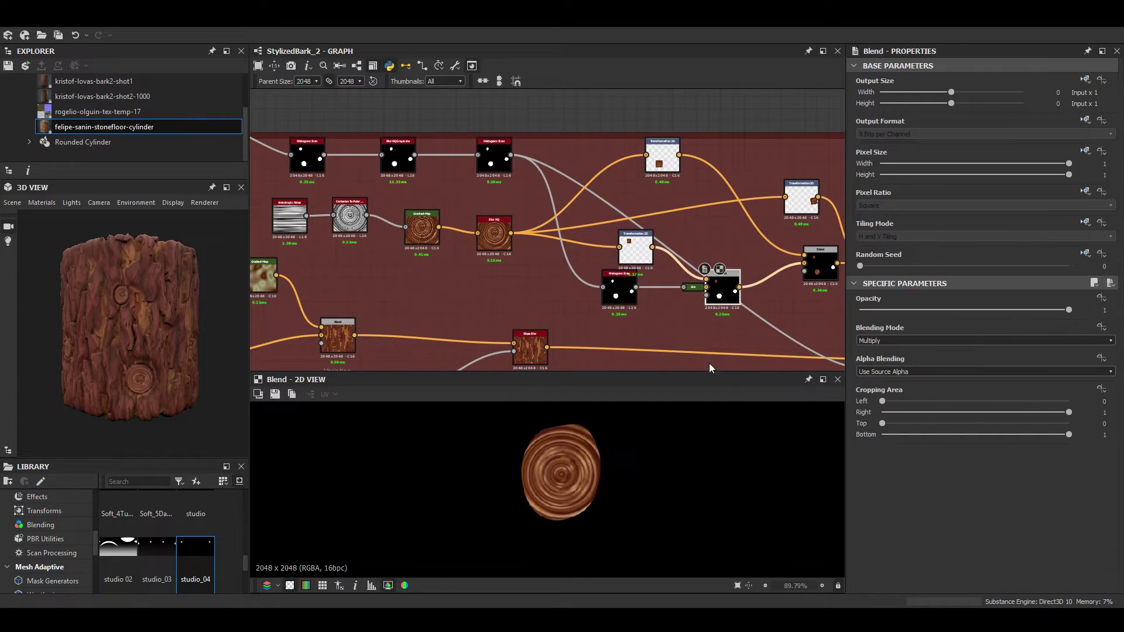
scroll(728, 305, up, 2)
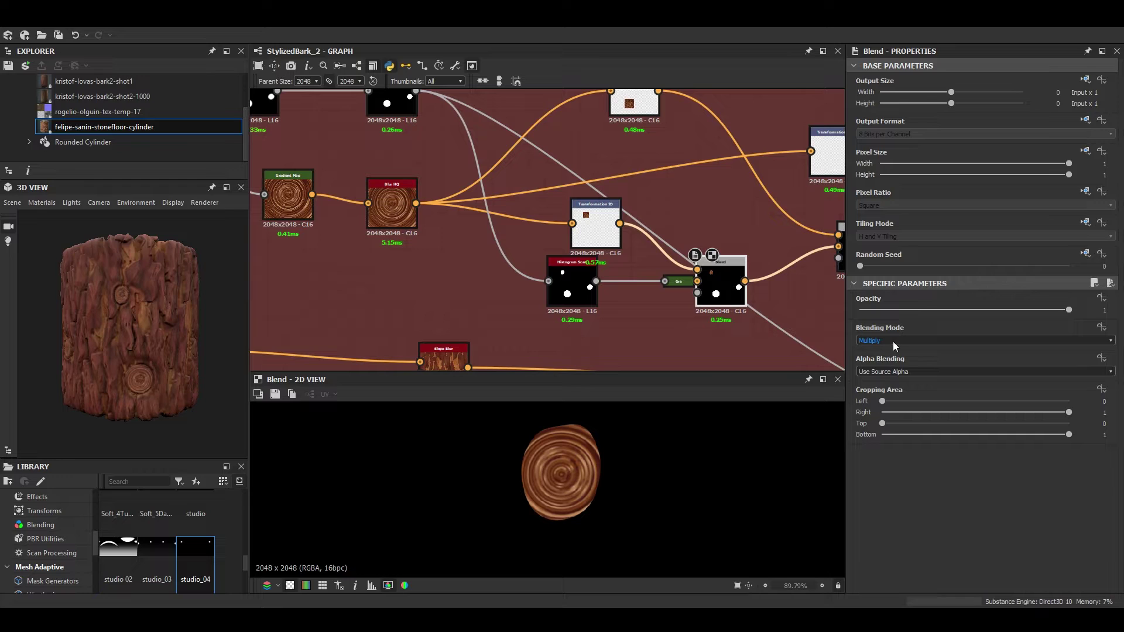
scroll(683, 280, up, 2)
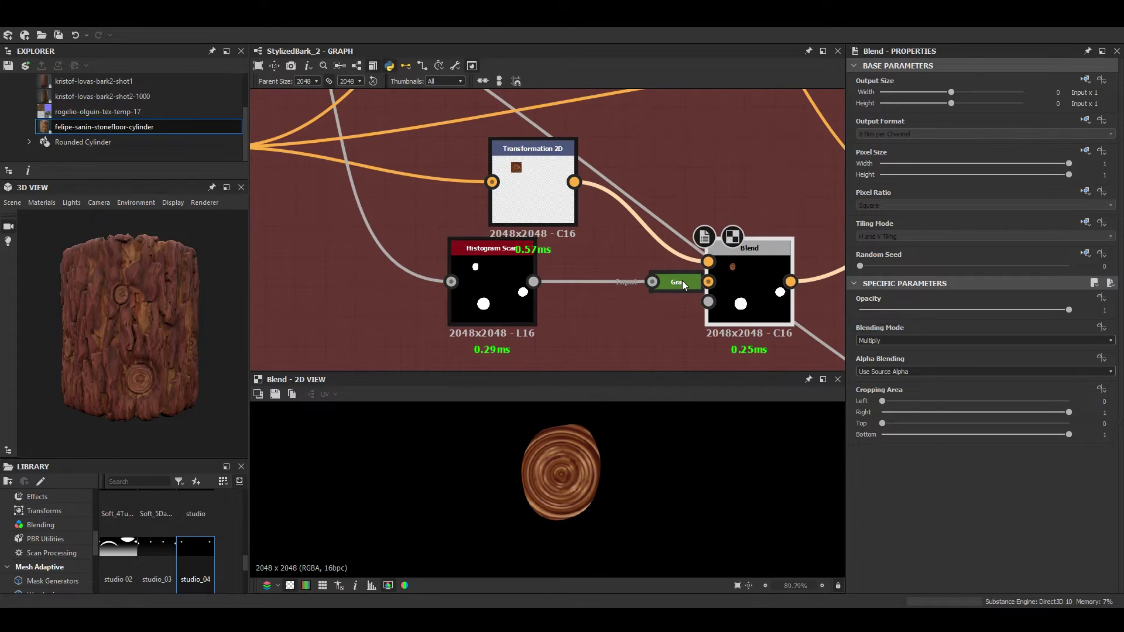
scroll(554, 275, down, 3)
scroll(613, 282, up, 3)
scroll(613, 282, up, 1)
Compare the Gradient Map that converts the knot mask to color with the masked rings in the Blend
click(629, 273)
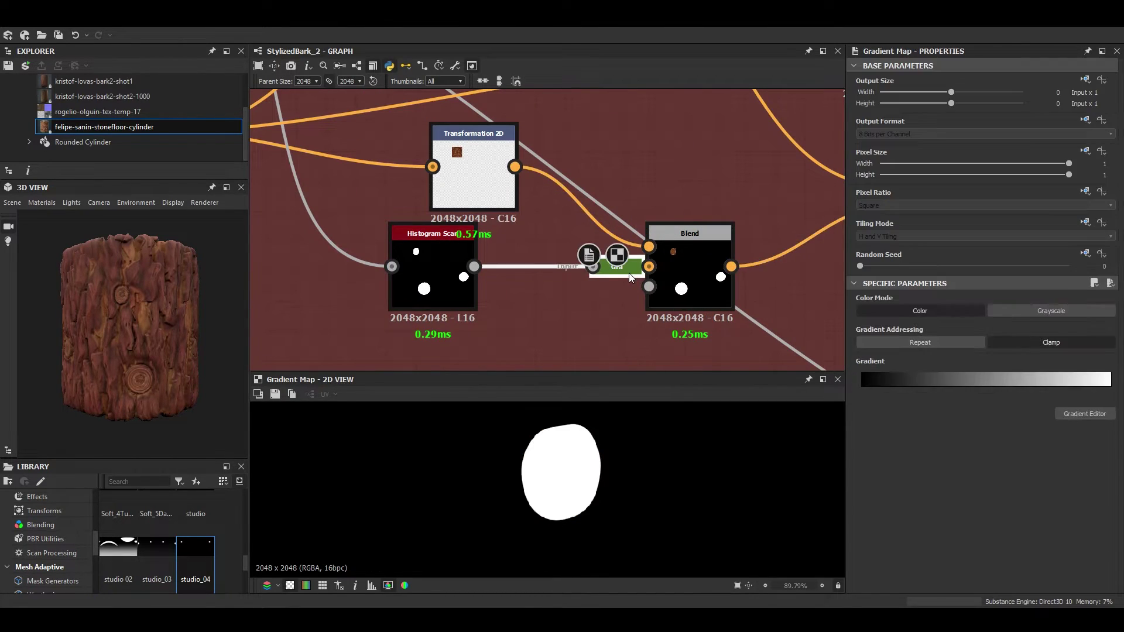
scroll(435, 265, down, 2)
scroll(435, 265, down, 3)
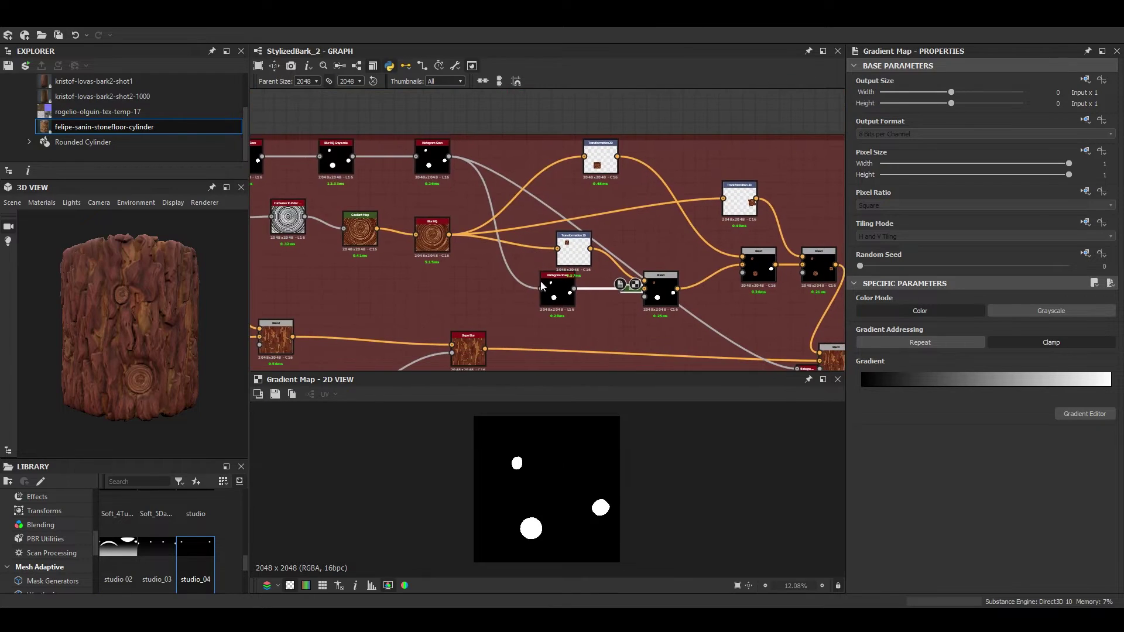
scroll(535, 271, up, 4)
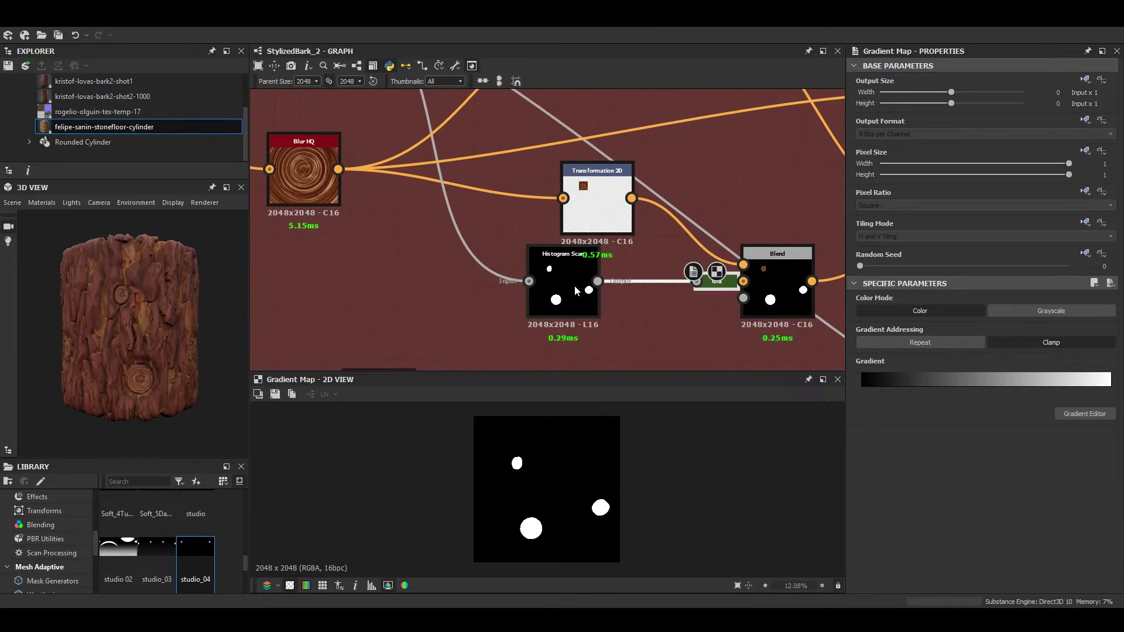
click(783, 293)
scroll(507, 453, up, 3)
scroll(508, 454, up, 3)
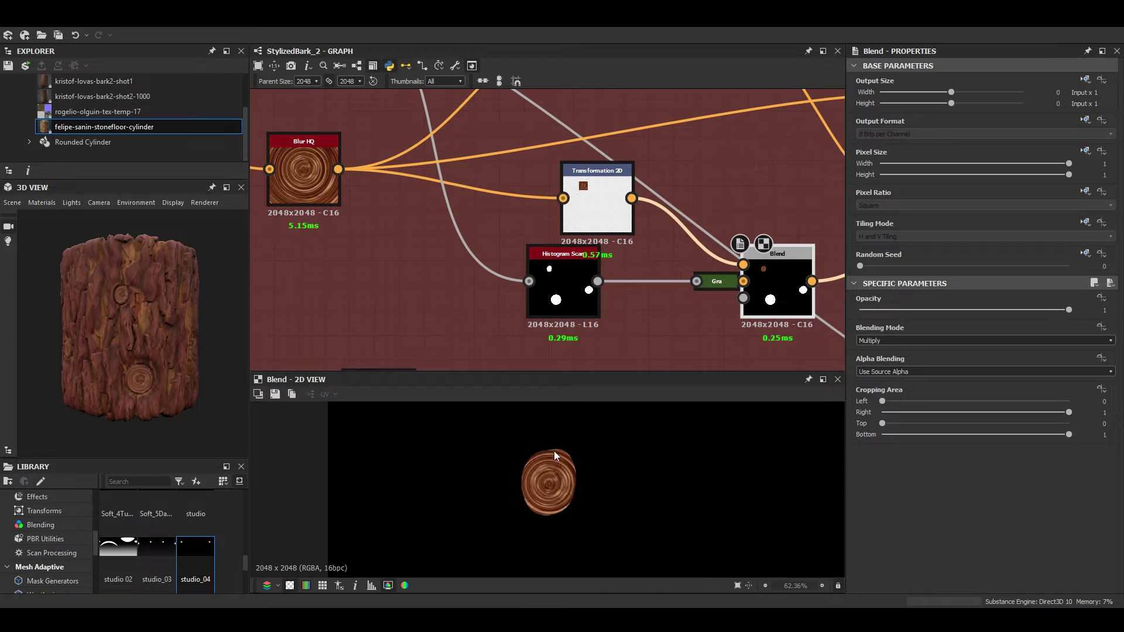
Preview the last Multiply Blend in the chain to examine the rings on all the knots
scroll(654, 232, down, 6)
middle_drag(655, 233, 485, 214)
scroll(530, 222, up, 1)
click(603, 207)
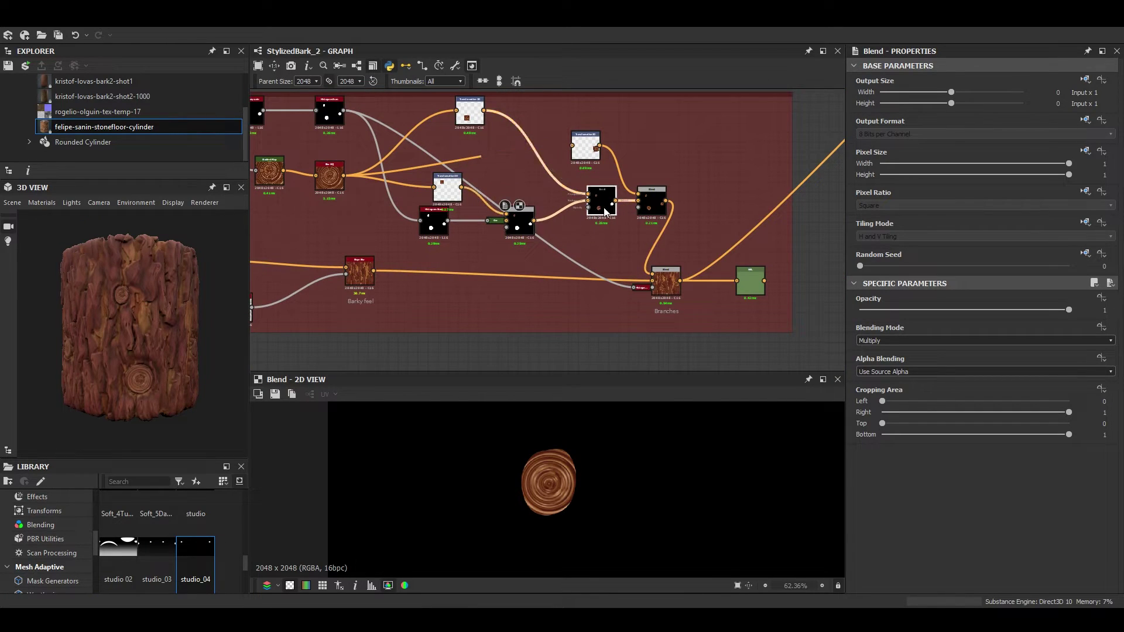
click(646, 208)
scroll(619, 483, down, 6)
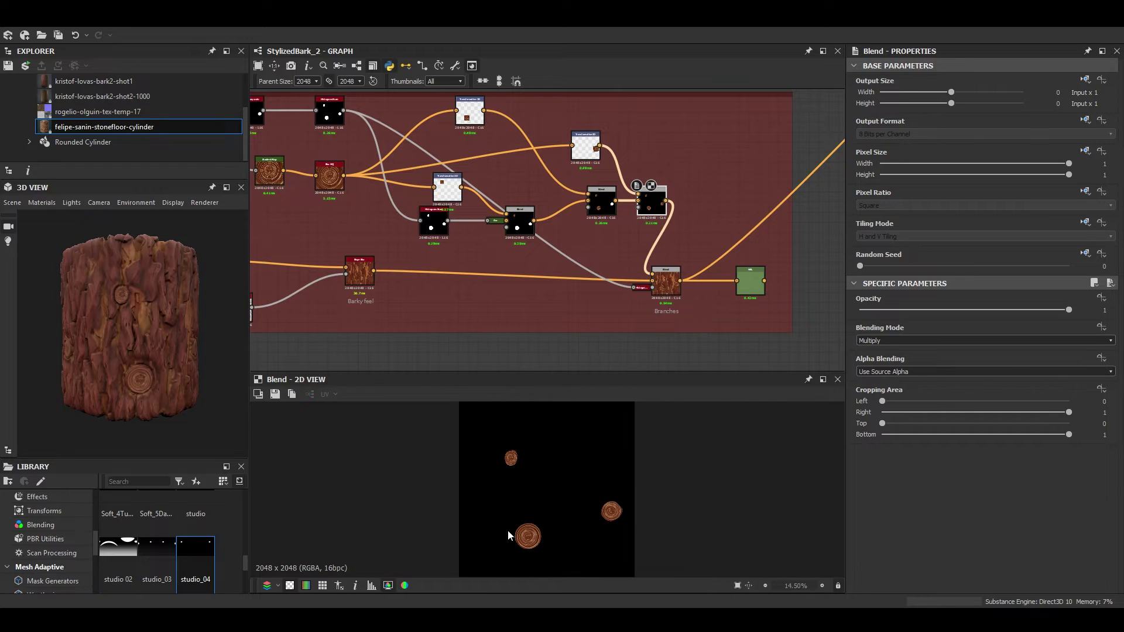
Review the Branches Blend's opacity and blending mode, and preview the Histogram Scan that masks it
scroll(665, 279, up, 3)
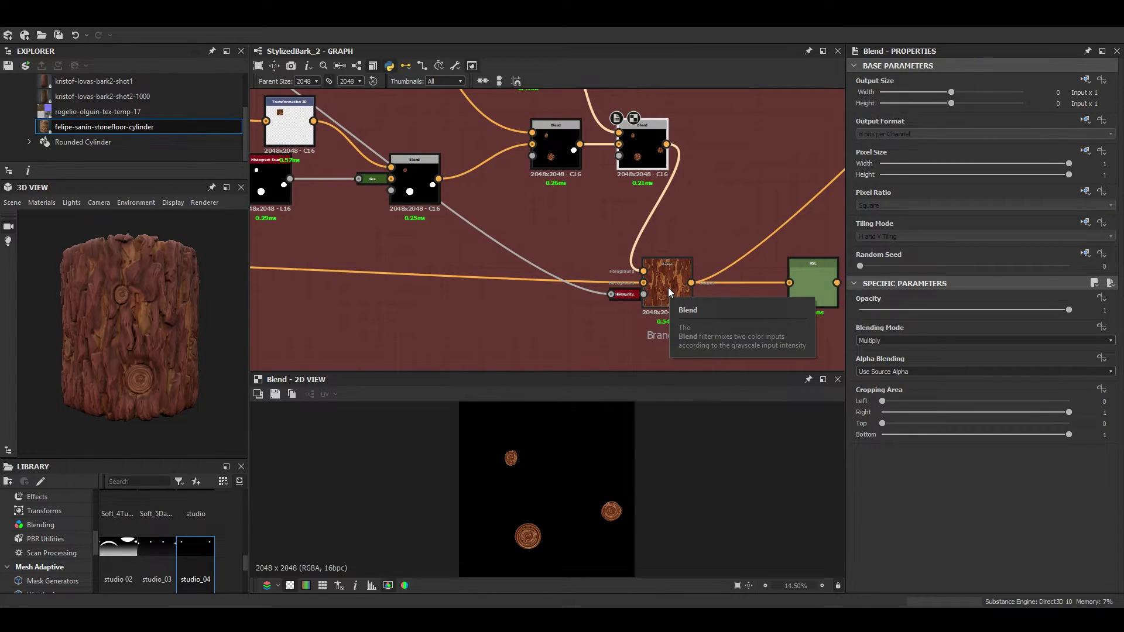
click(669, 287)
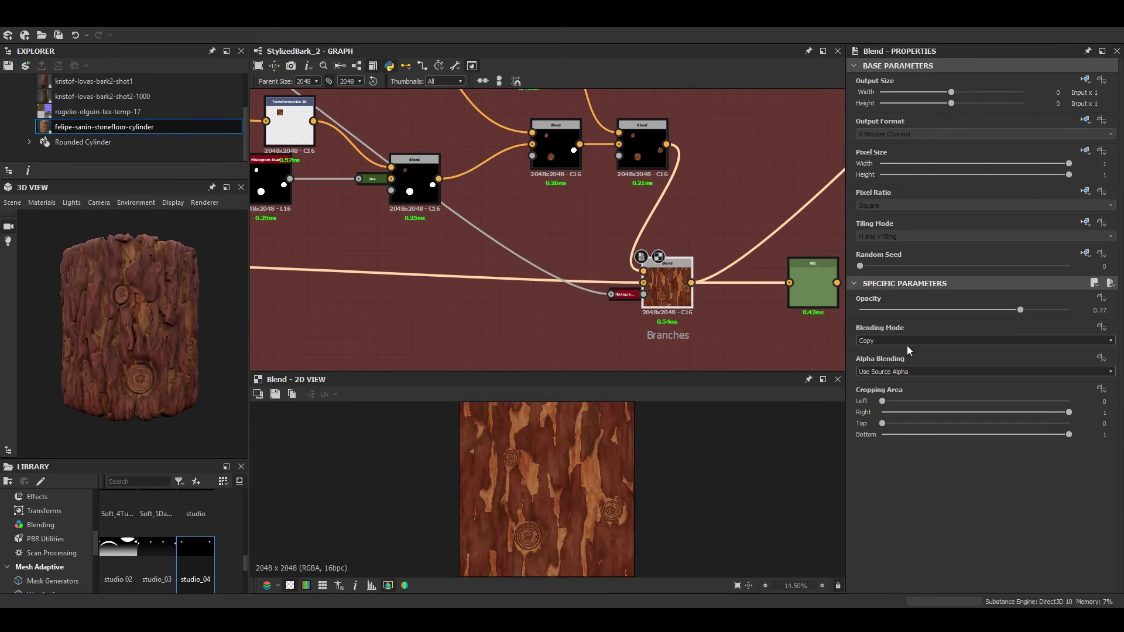
scroll(632, 293, up, 4)
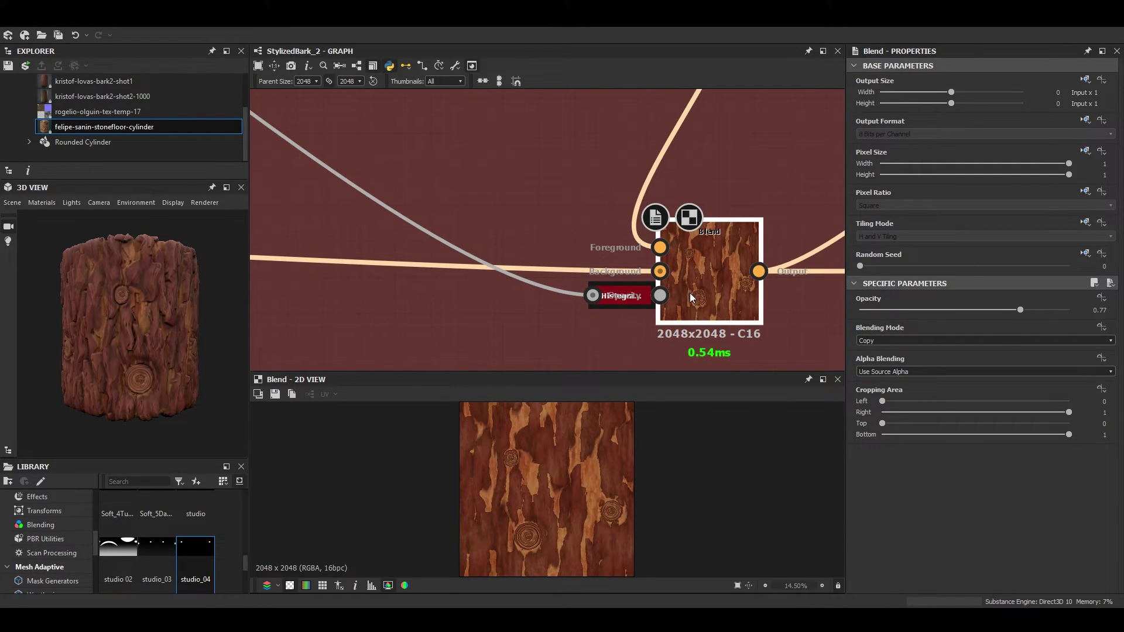
scroll(522, 486, up, 4)
click(621, 296)
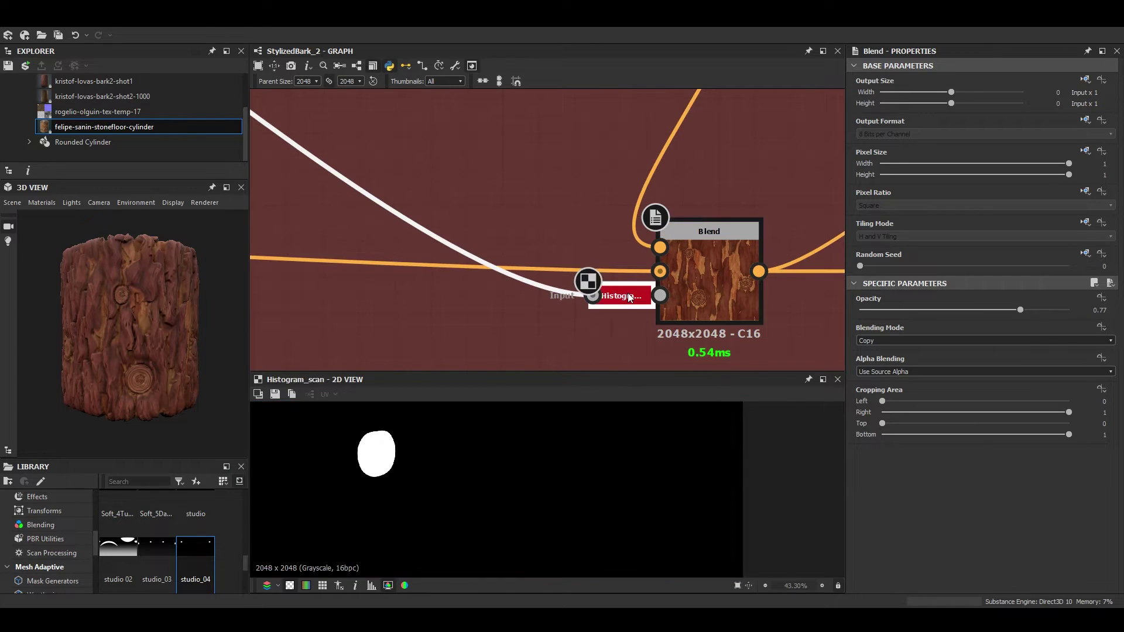
scroll(474, 479, down, 5)
scroll(529, 184, down, 6)
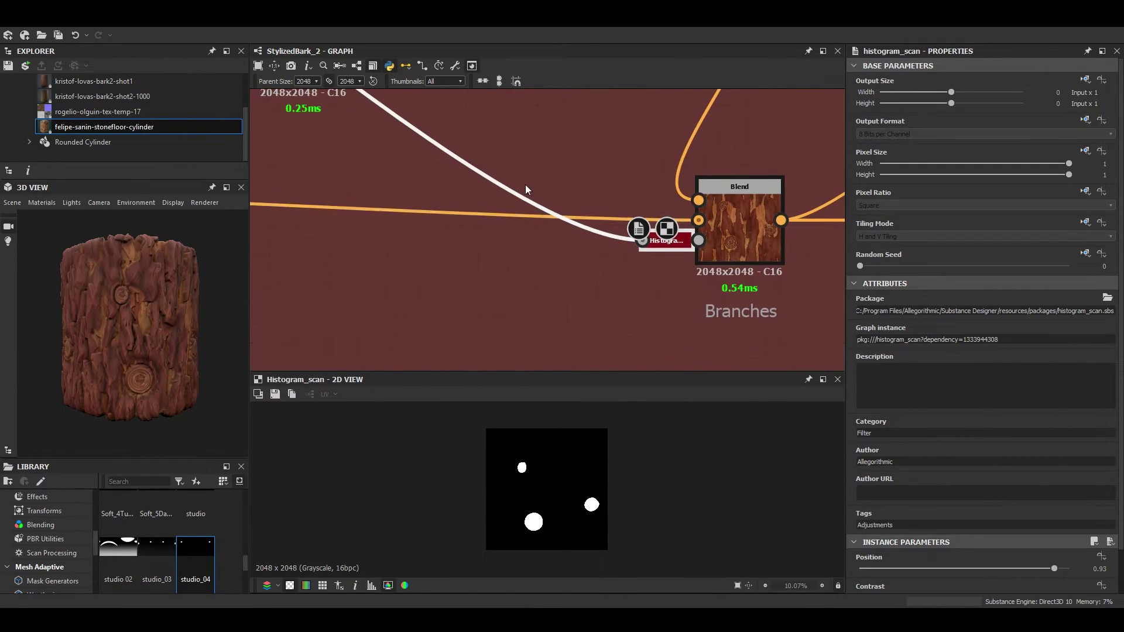
Trace the knot mask back through its Blur HQ Grayscale and preview the first Histogram Scan in the chain
middle_drag(801, 424, 812, 438)
scroll(539, 270, down, 2)
scroll(535, 244, up, 6)
scroll(535, 244, down, 4)
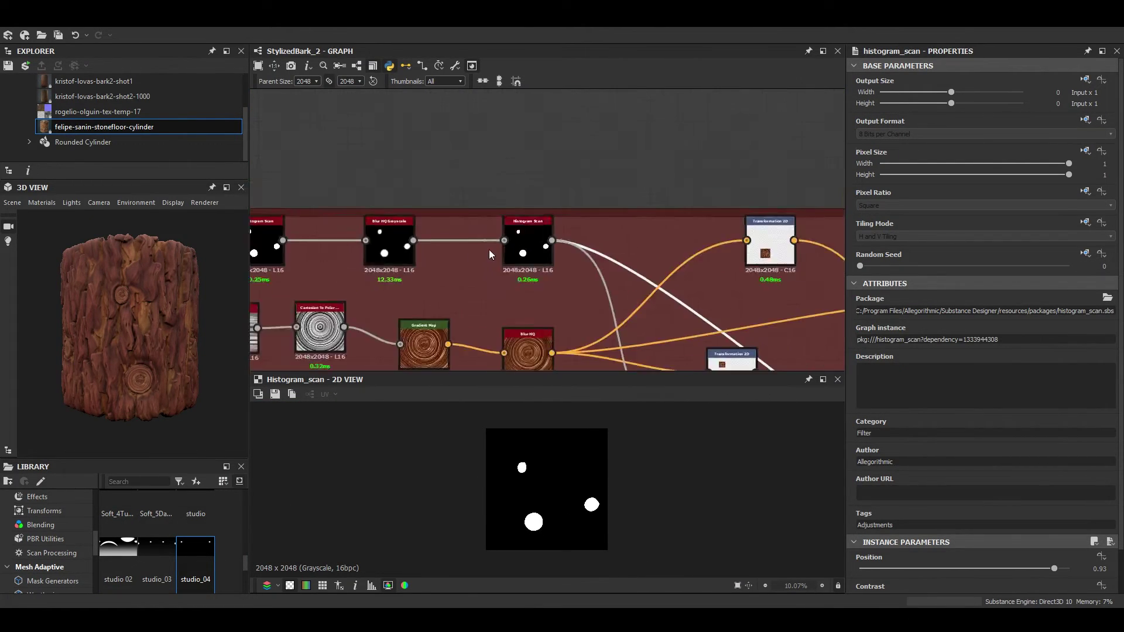
middle_drag(373, 260, 523, 248)
scroll(521, 244, up, 2)
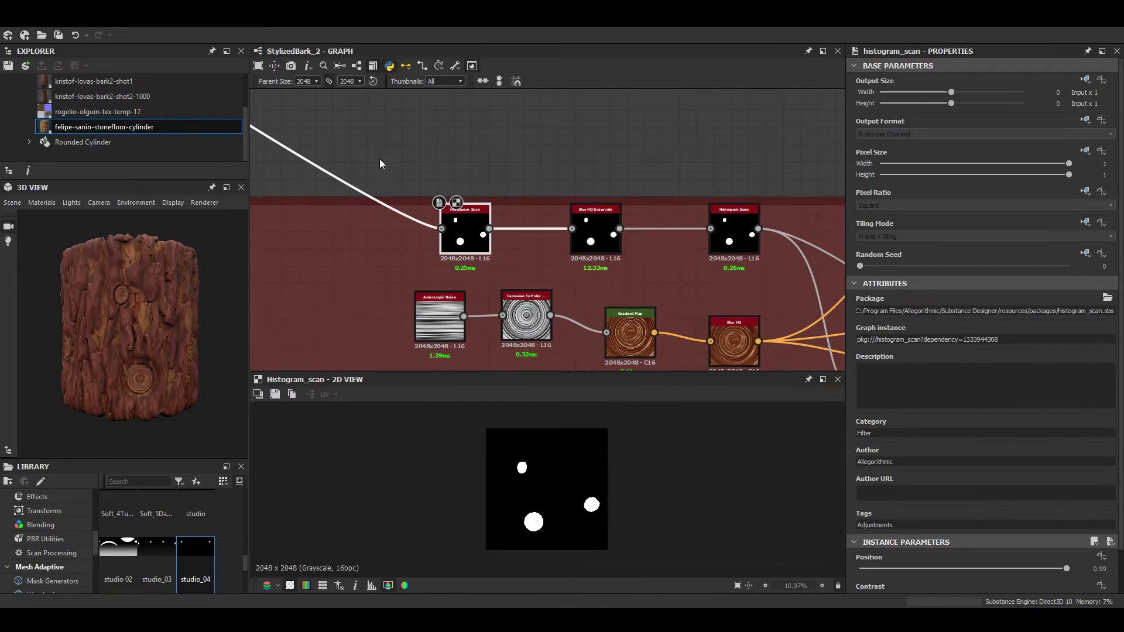
Follow the mask's input back to its source and preview the Max (Lighten) Blend that combines the knot shapes
click(318, 163)
scroll(318, 163, down, 3)
middle_drag(317, 163, 680, 384)
scroll(371, 223, down, 3)
middle_drag(371, 223, 813, 413)
scroll(718, 336, up, 4)
middle_drag(718, 341, 669, 312)
scroll(561, 246, up, 8)
double_click(528, 231)
scroll(540, 469, up, 3)
scroll(535, 222, down, 6)
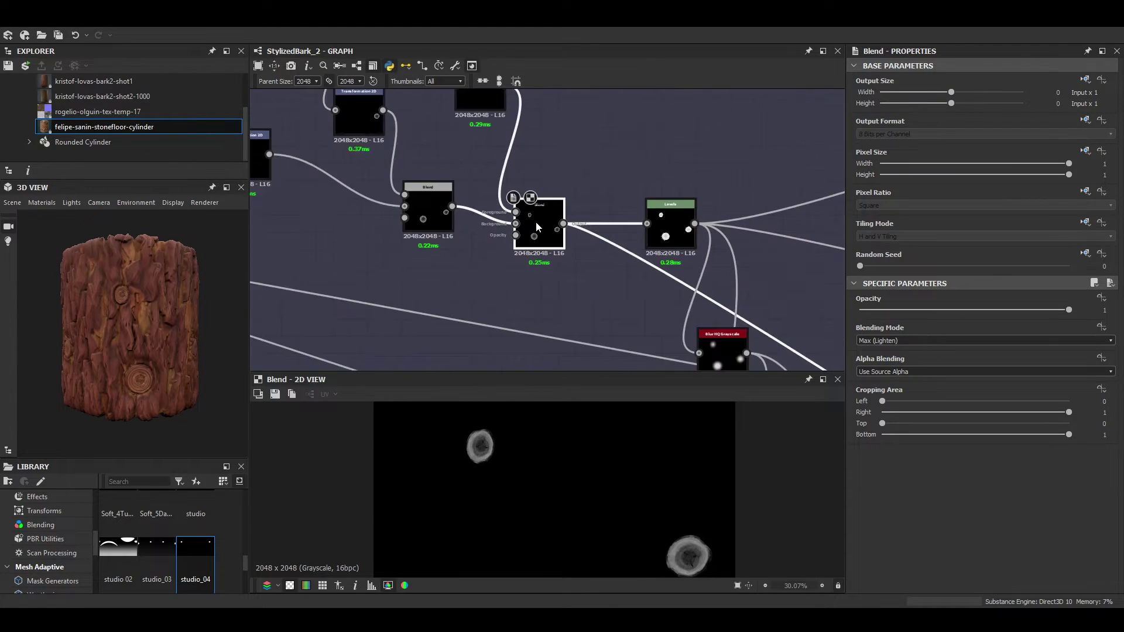
Return to the Histogram Scan at the start of the mask chain and examine one knot's mask up close
scroll(609, 252, down, 4)
middle_drag(609, 252, 505, 183)
scroll(504, 183, down, 2)
scroll(620, 236, up, 3)
scroll(619, 231, up, 5)
double_click(562, 233)
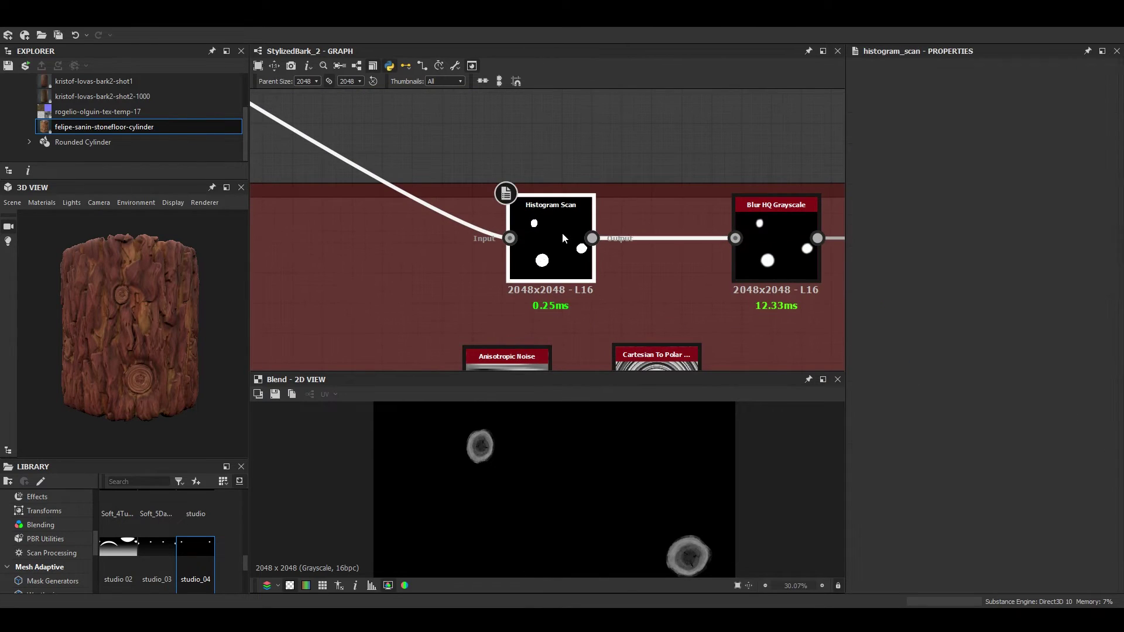
scroll(684, 544, up, 6)
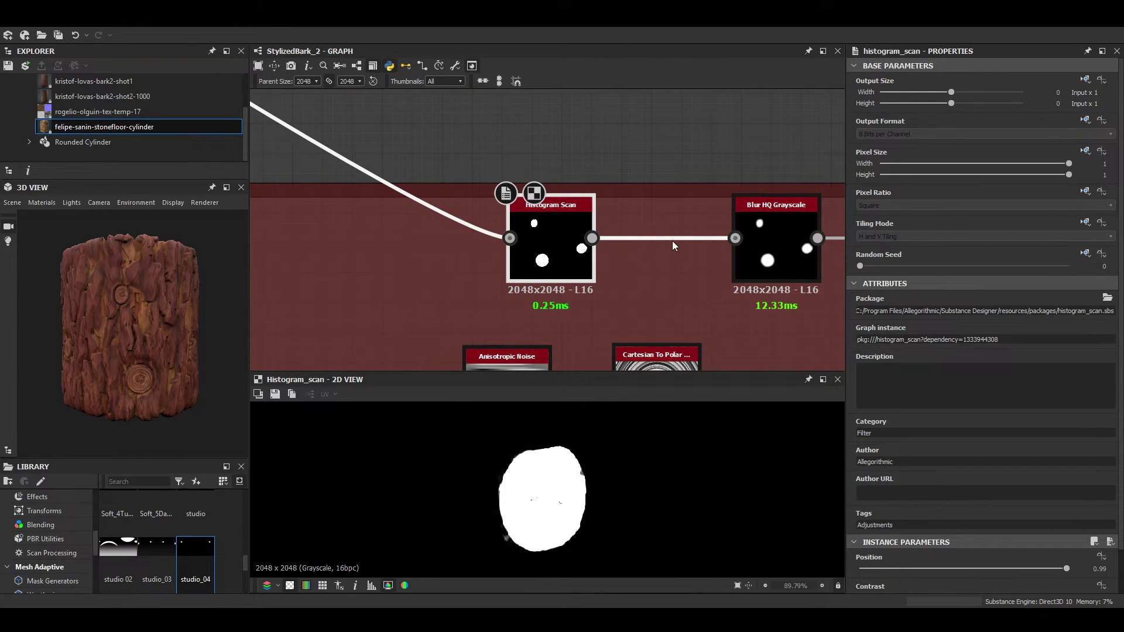
Preview the Histogram Scan after the Blur HQ Grayscale and examine the edges of one knot's mask up close
scroll(674, 245, down, 2)
double_click(637, 202)
double_click(797, 205)
scroll(563, 495, up, 6)
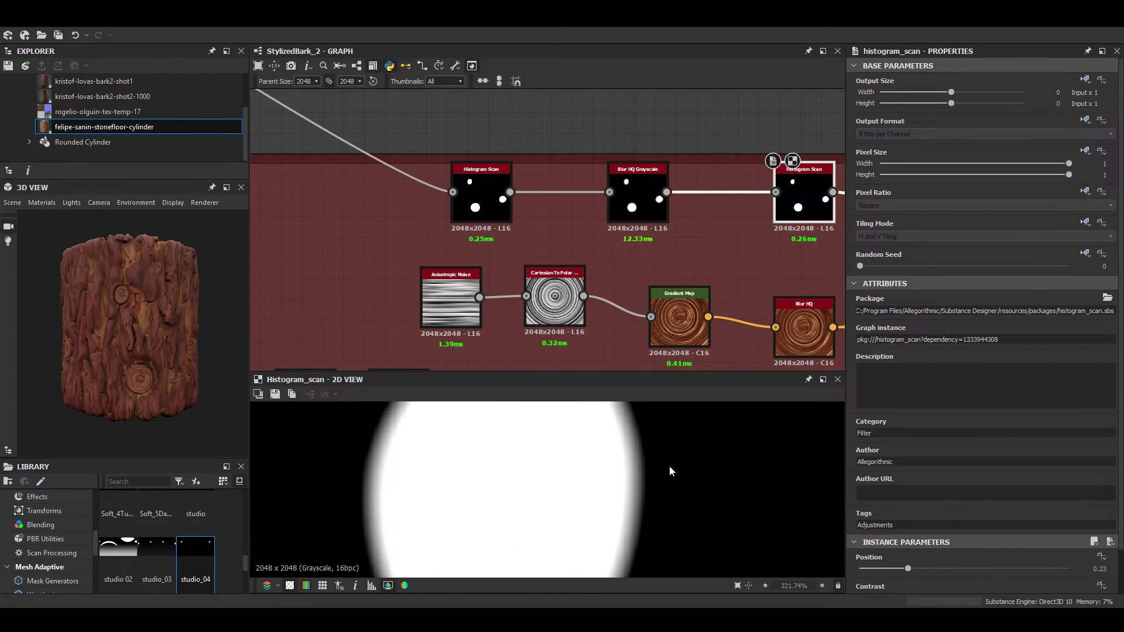
scroll(737, 192, down, 2)
middle_drag(737, 192, 483, 101)
scroll(584, 467, down, 3)
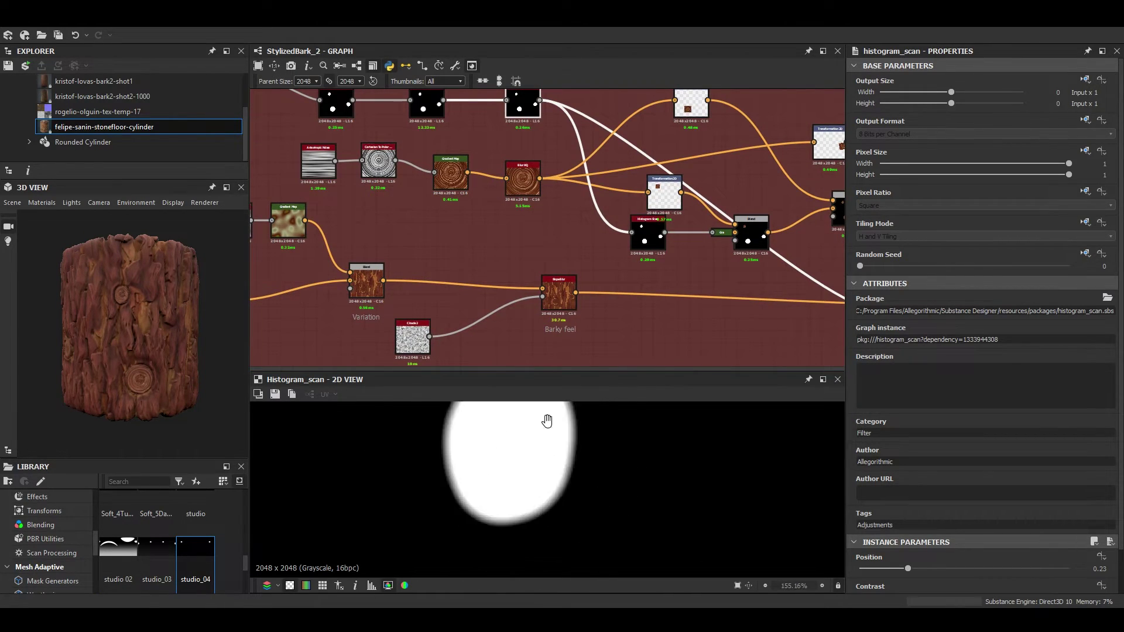
middle_drag(569, 438, 625, 514)
scroll(655, 448, up, 5)
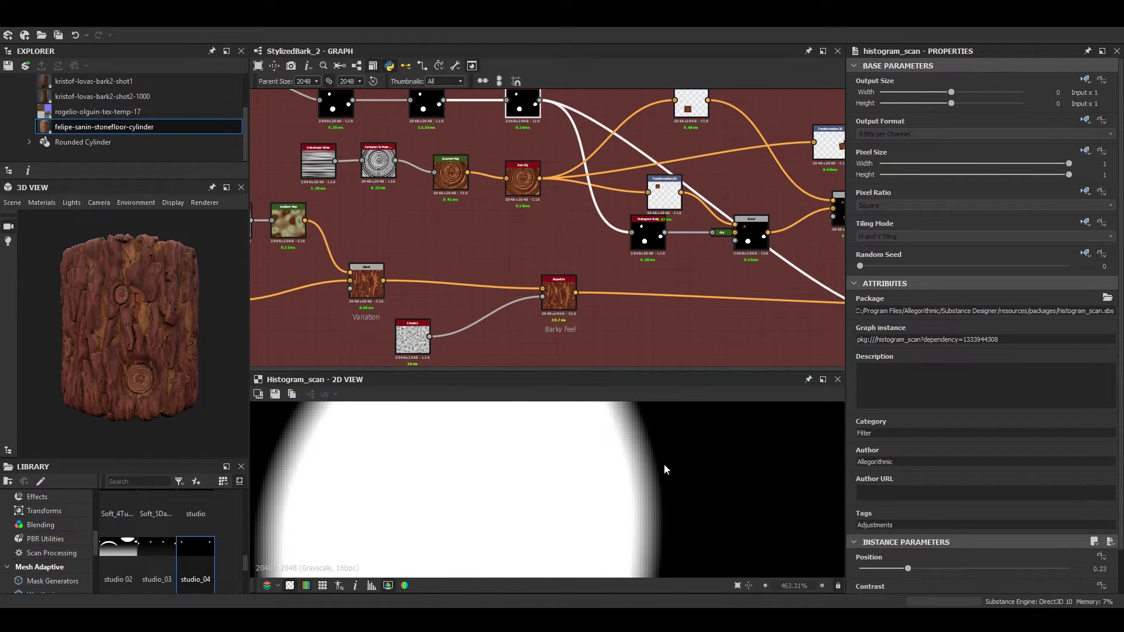
scroll(630, 505, down, 4)
Preview the Branches Blend and inspect how the ringed knot merges into the surrounding bark
scroll(683, 195, down, 4)
middle_drag(788, 271, 672, 206)
scroll(673, 206, up, 5)
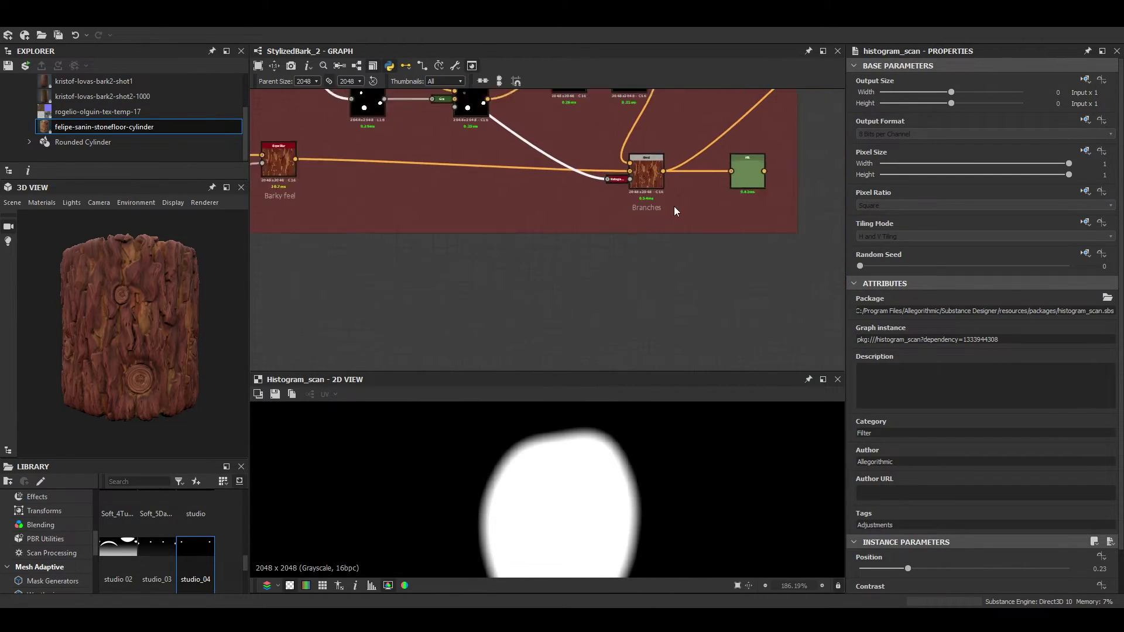
double_click(644, 173)
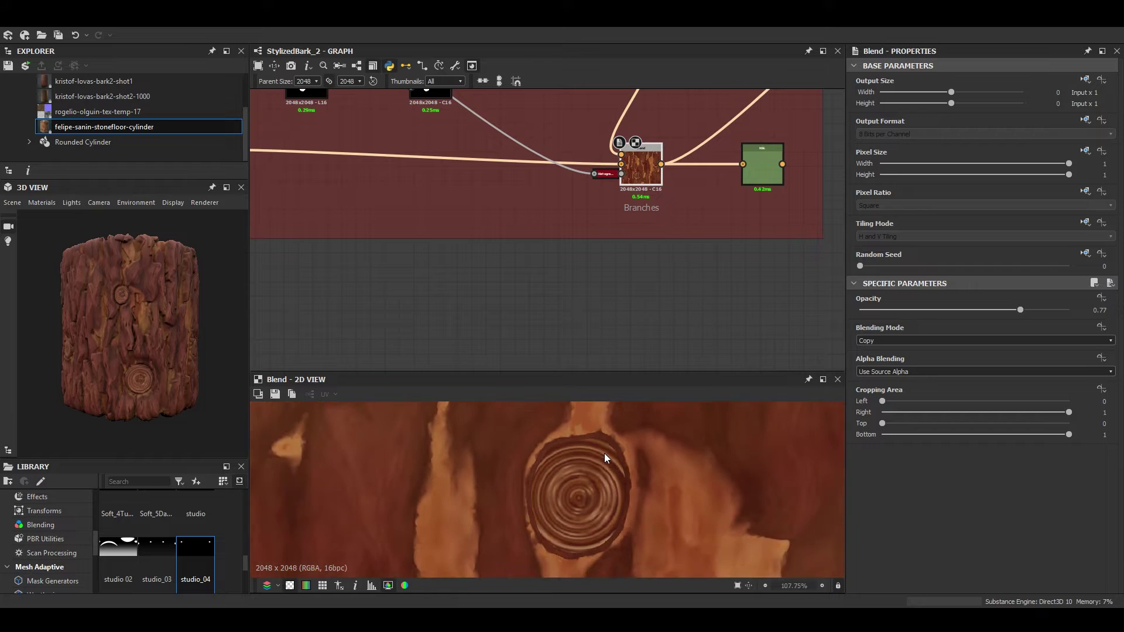
scroll(616, 501, down, 6)
scroll(792, 161, down, 2)
Preview the HSL node after the Branches Blend and review its hue, saturation and lightness settings
middle_drag(791, 156, 661, 234)
double_click(647, 237)
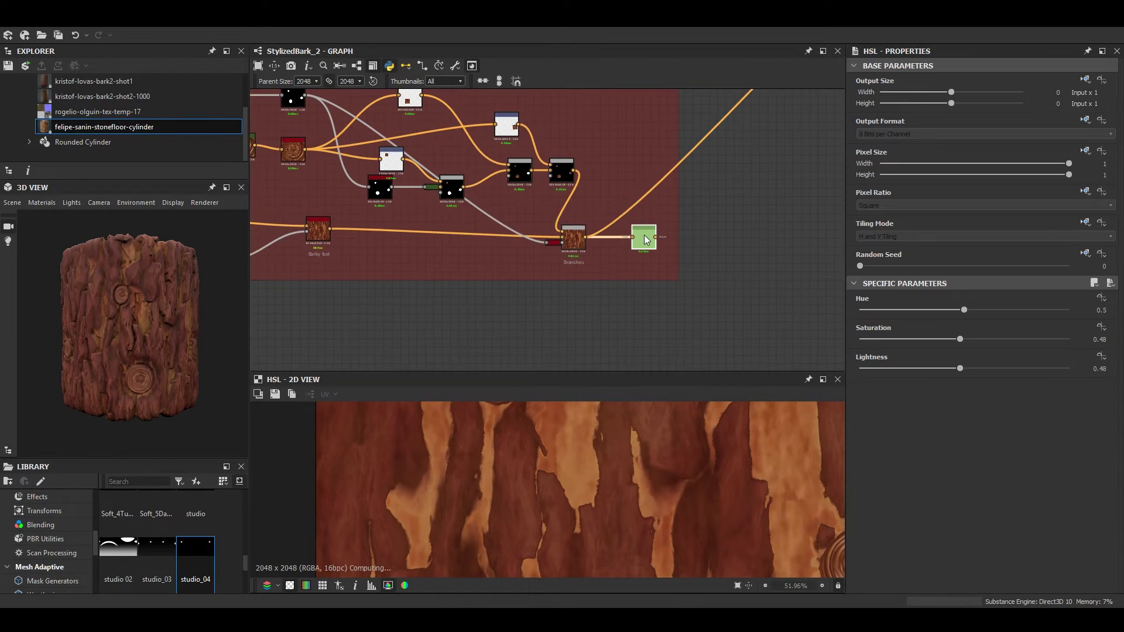
scroll(663, 229, up, 5)
scroll(626, 409, down, 3)
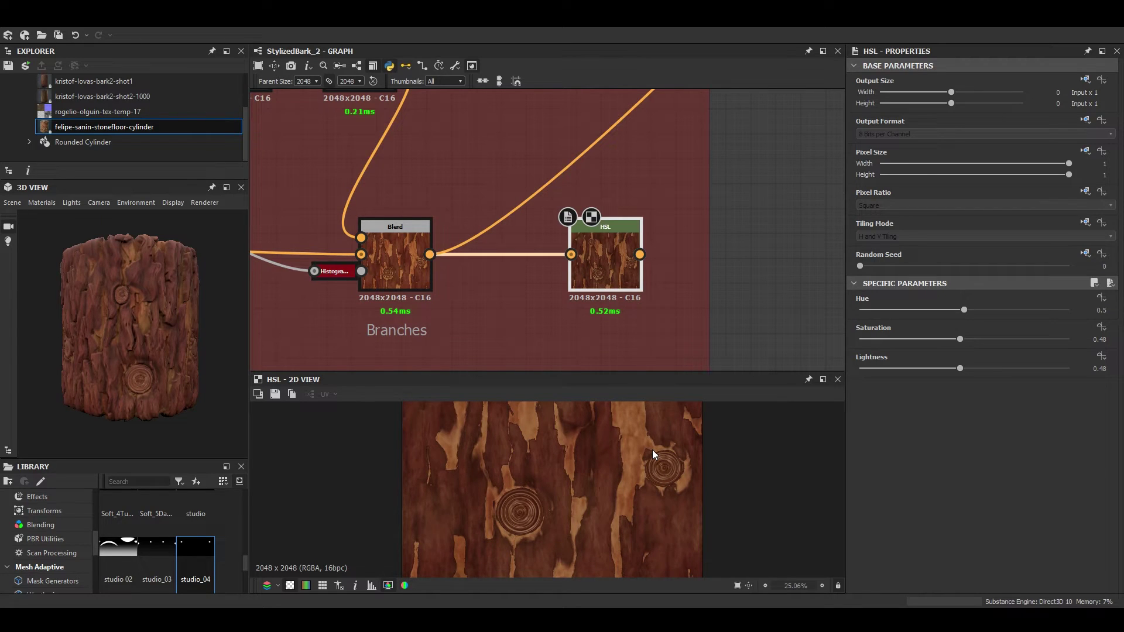
Connect the HSL node's output to the graph's base color output node
drag(640, 254, 746, 168)
scroll(746, 167, down, 2)
scroll(746, 168, down, 1)
middle_drag(808, 112, 657, 238)
middle_drag(755, 95, 627, 241)
middle_drag(660, 199, 521, 324)
middle_drag(711, 141, 626, 229)
drag(625, 228, 678, 167)
Inspect the bark and its knots on the 3D cylinder and bring the whole BaseColor section of the graph into view
scroll(135, 335, up, 3)
drag(148, 332, 219, 327)
drag(131, 331, 227, 286)
scroll(227, 285, down, 3)
scroll(392, 237, down, 6)
middle_drag(420, 276, 623, 141)
middle_drag(475, 223, 581, 219)
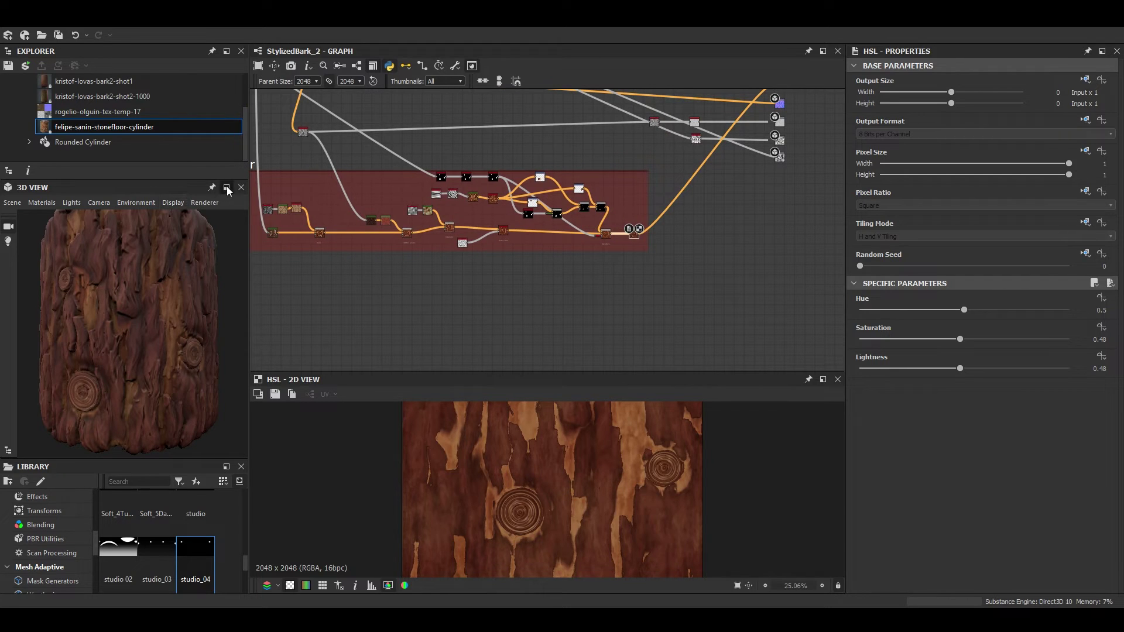
Open the 3D view in its own window, inspect the bark cylinder, and switch the renderer to Iray
click(227, 187)
scroll(678, 342, down, 5)
mouse_move(797, 360)
mouse_down()
mouse_move(575, 373)
mouse_move(630, 432)
mouse_up()
scroll(630, 432, down, 2)
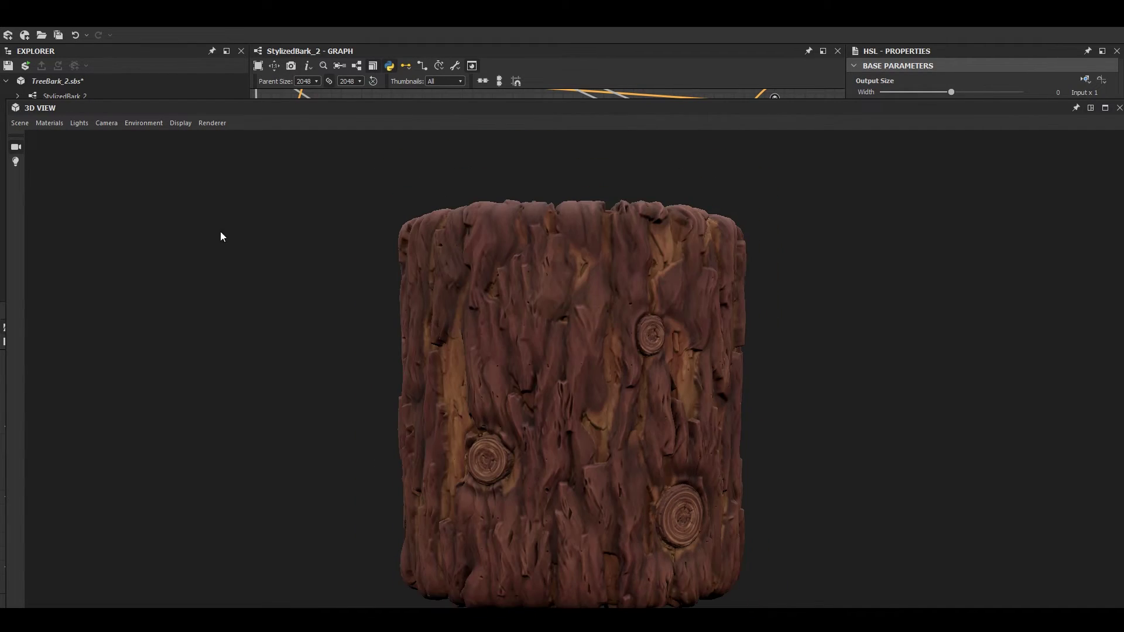
mouse_move(602, 391)
mouse_down()
mouse_move(660, 382)
mouse_move(625, 391)
mouse_up()
click(213, 123)
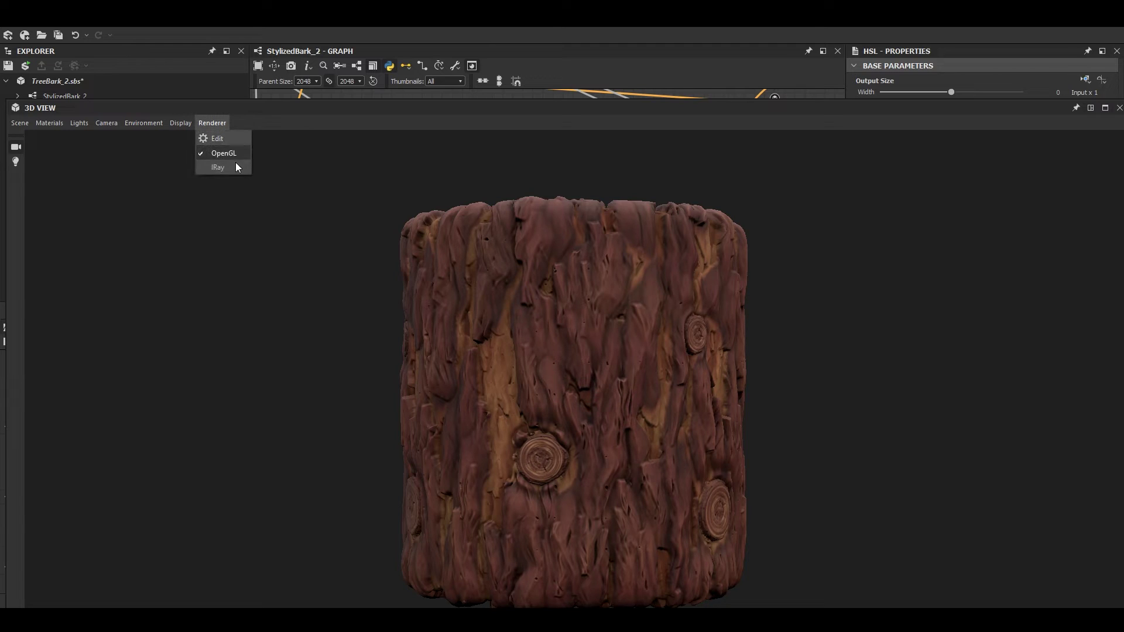
click(226, 167)
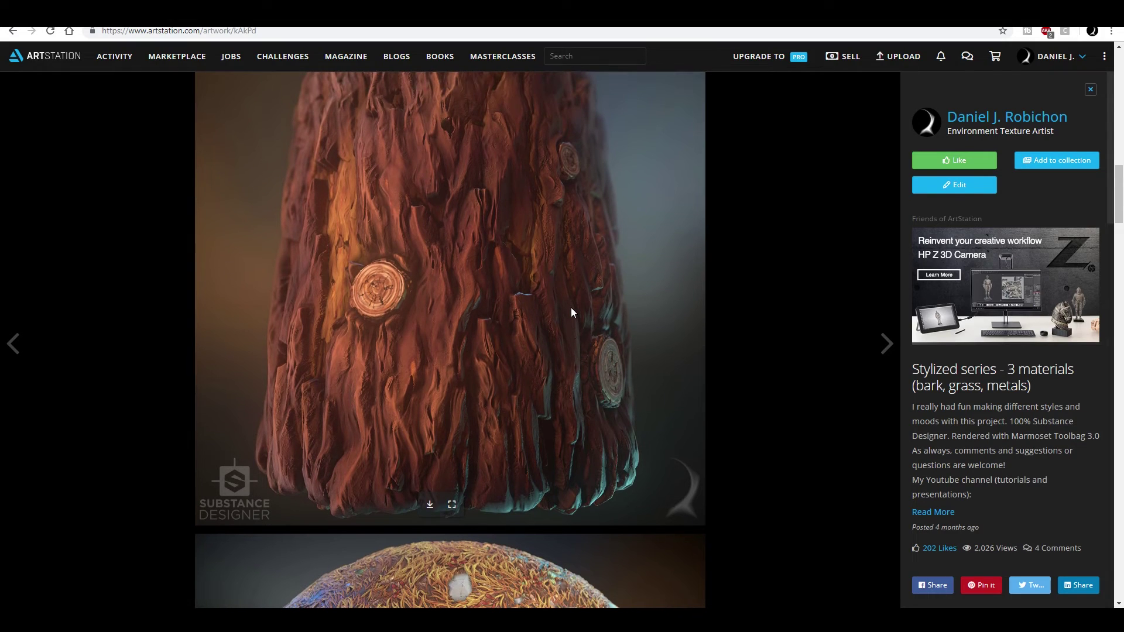
Switch to the ArtStation project page in the browser and look over the stylized bark renders
scroll(542, 313, up, 10)
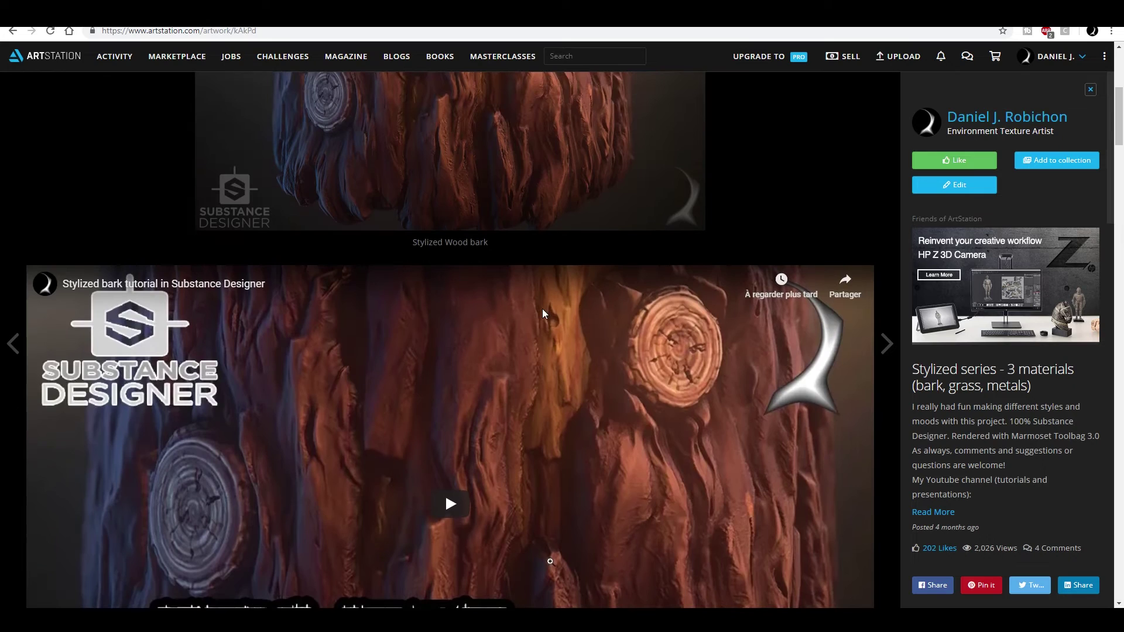
scroll(547, 314, up, 1)
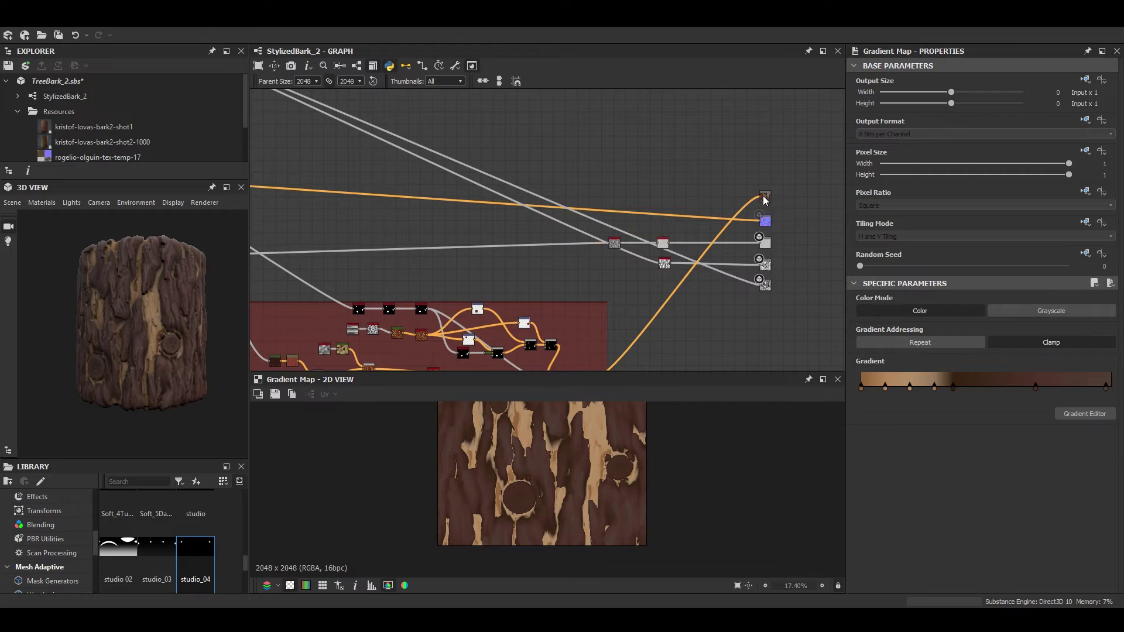
Set the Normal node's intensity to 7
scroll(612, 272, up, 5)
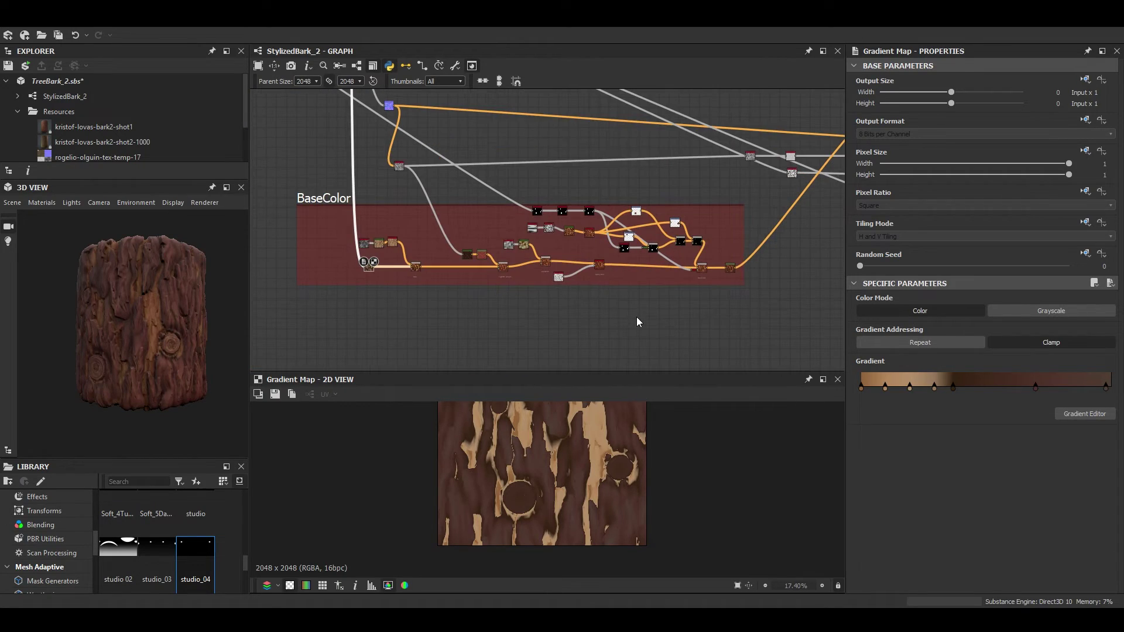
middle_drag(718, 219, 607, 245)
middle_drag(464, 267, 542, 271)
scroll(370, 134, up, 7)
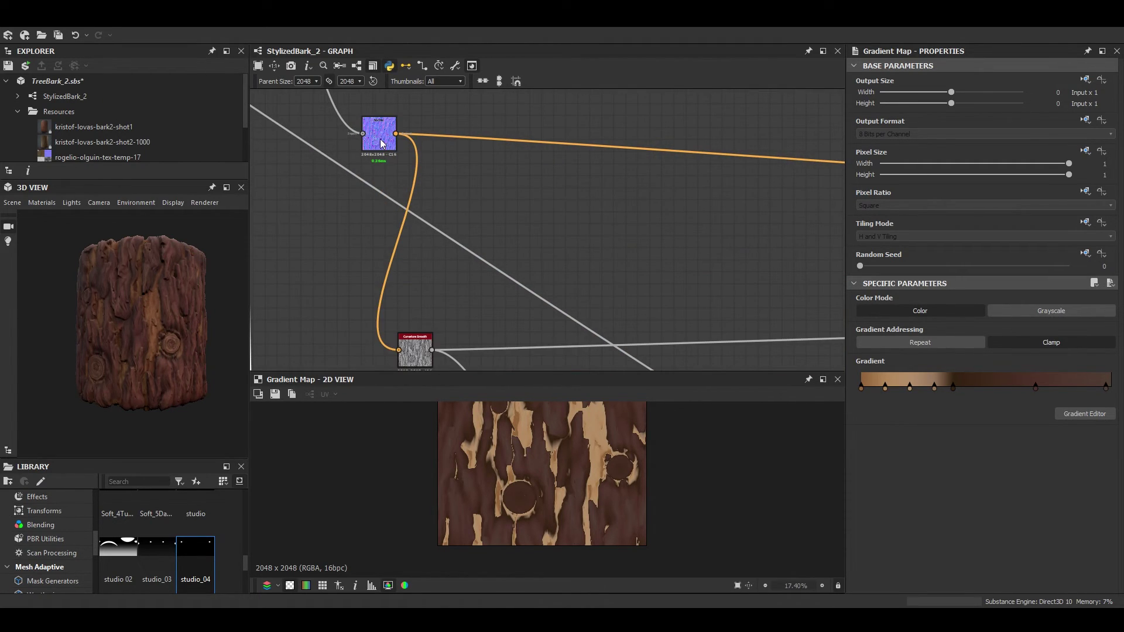
double_click(370, 138)
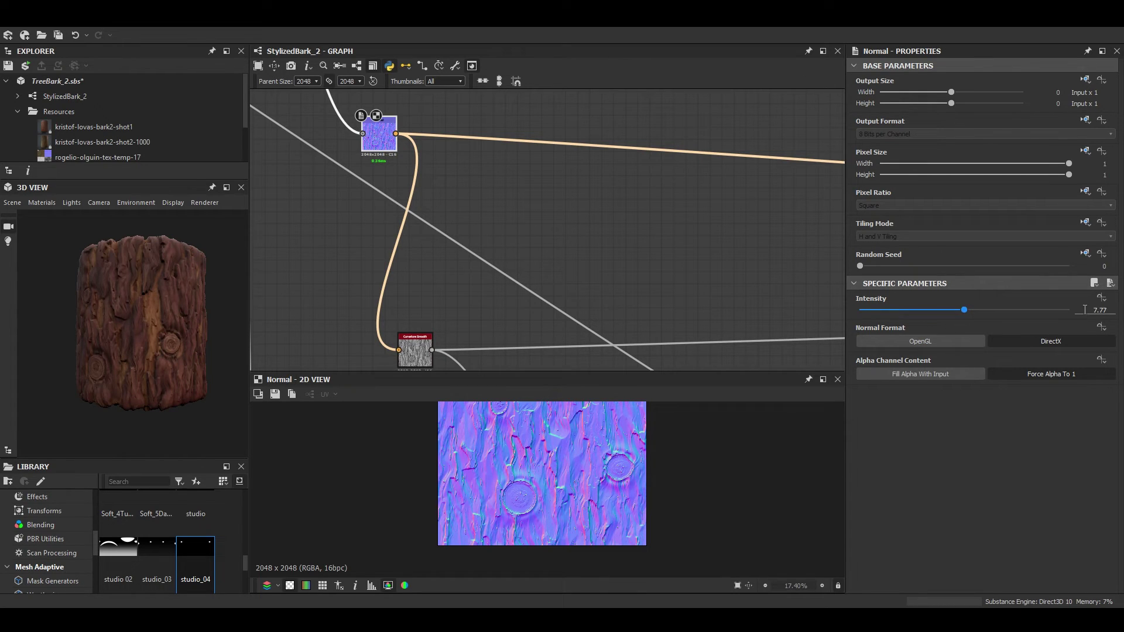
key(Return)
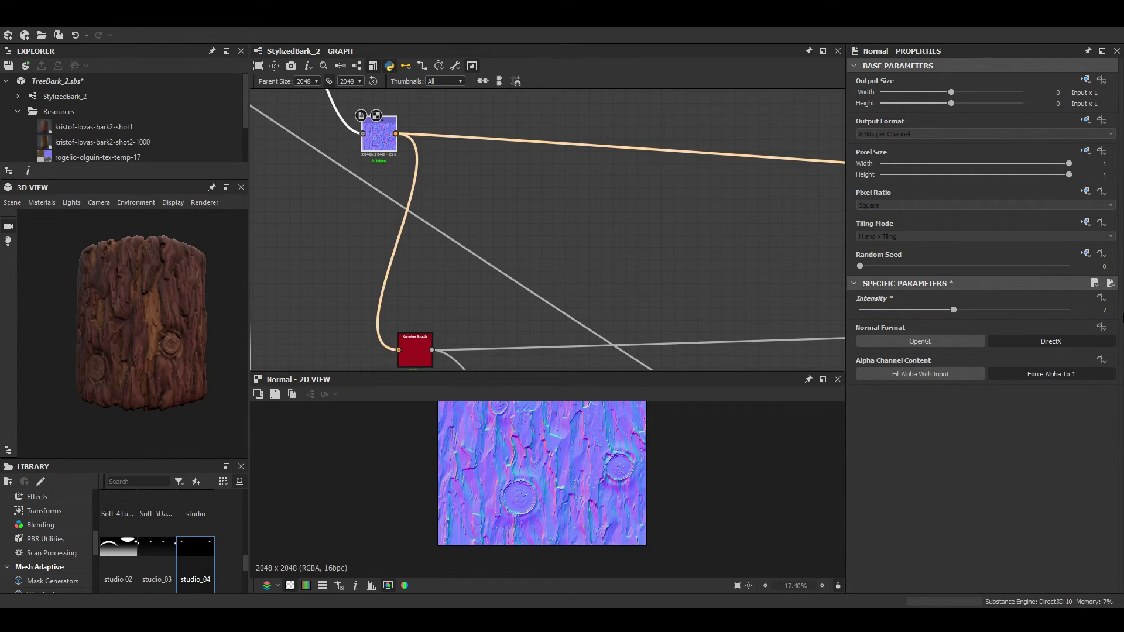
Preview the Invert Grayscale and Histogram Range nodes that process the curvature map before the outputs
scroll(201, 339, up, 3)
scroll(541, 184, down, 5)
middle_drag(541, 184, 214, 139)
middle_drag(599, 166, 449, 179)
scroll(554, 220, up, 6)
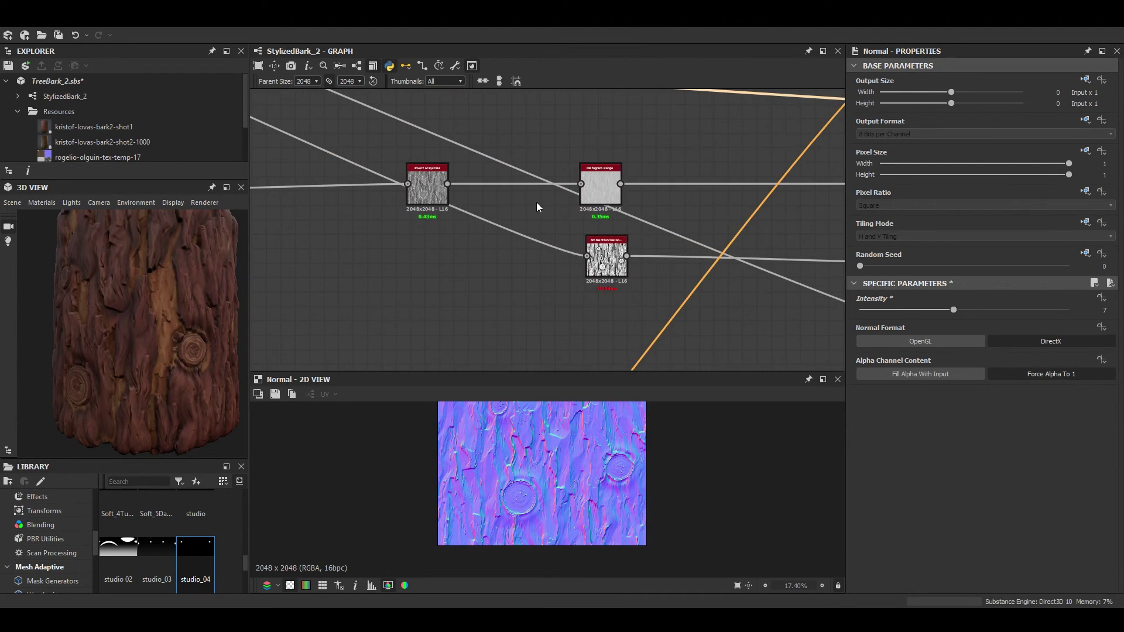
scroll(420, 191, up, 5)
double_click(449, 193)
double_click(789, 191)
scroll(710, 183, down, 4)
middle_drag(709, 183, 475, 206)
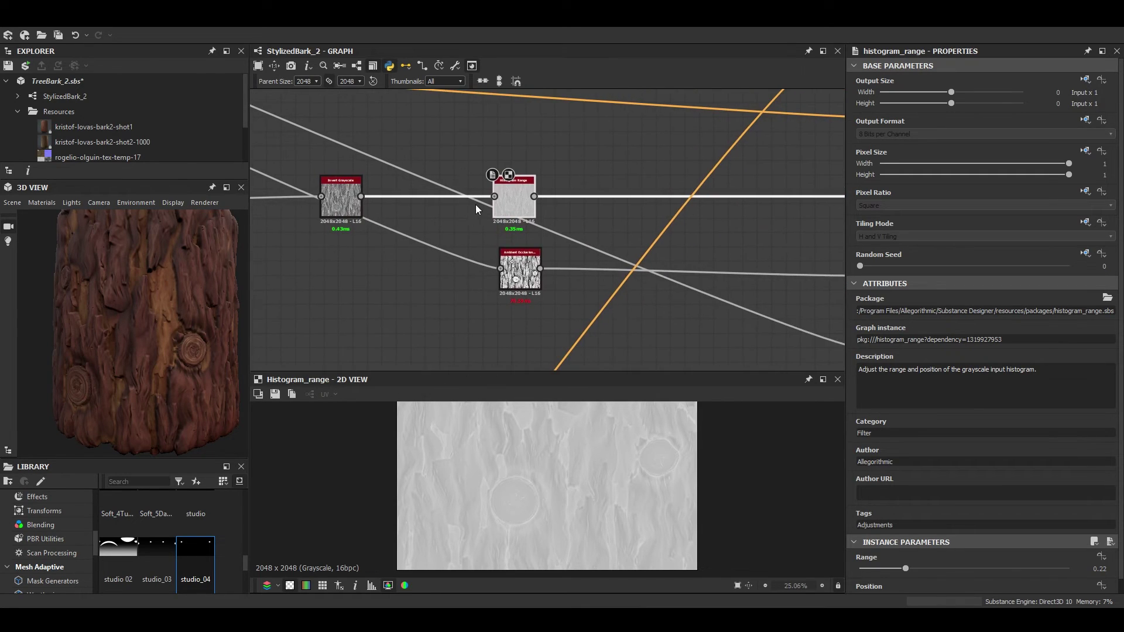
Preview the Ambient Occlusion (HBAO) node and examine its instance parameters and the shading around the knots
scroll(518, 310, up, 5)
double_click(524, 206)
scroll(927, 479, down, 3)
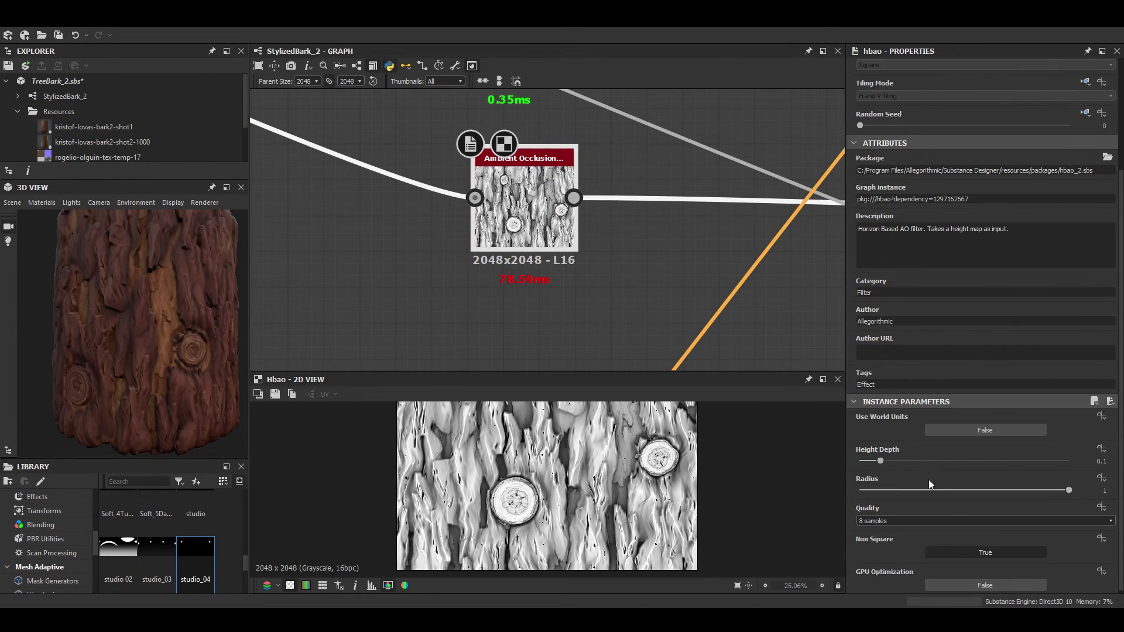
scroll(724, 492, up, 3)
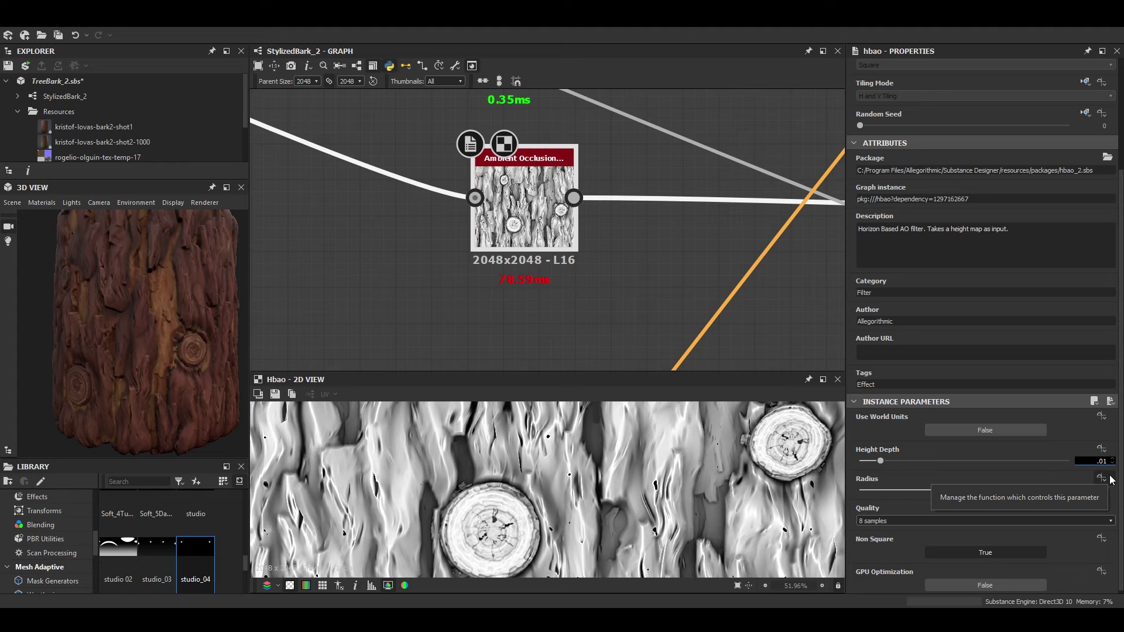
Try a Height Depth of 0.01 on the ambient occlusion, check the bark in 3D, and restore the value to 0.1
key(Return)
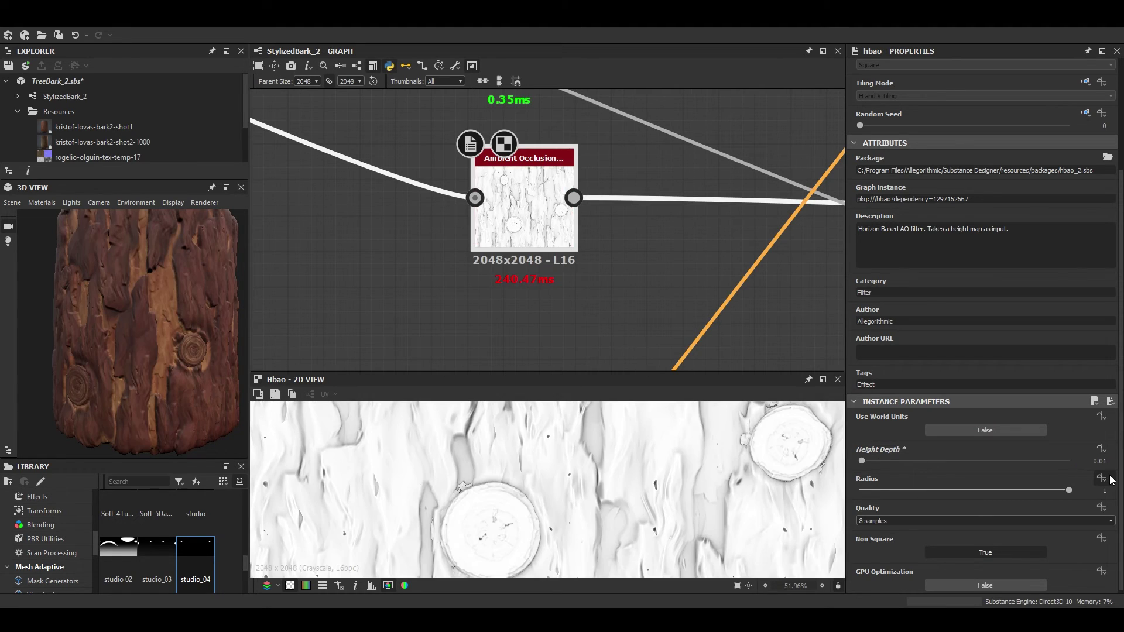
scroll(170, 317, up, 4)
mouse_move(170, 316)
mouse_down()
mouse_move(96, 324)
mouse_move(165, 331)
mouse_up()
scroll(135, 315, down, 3)
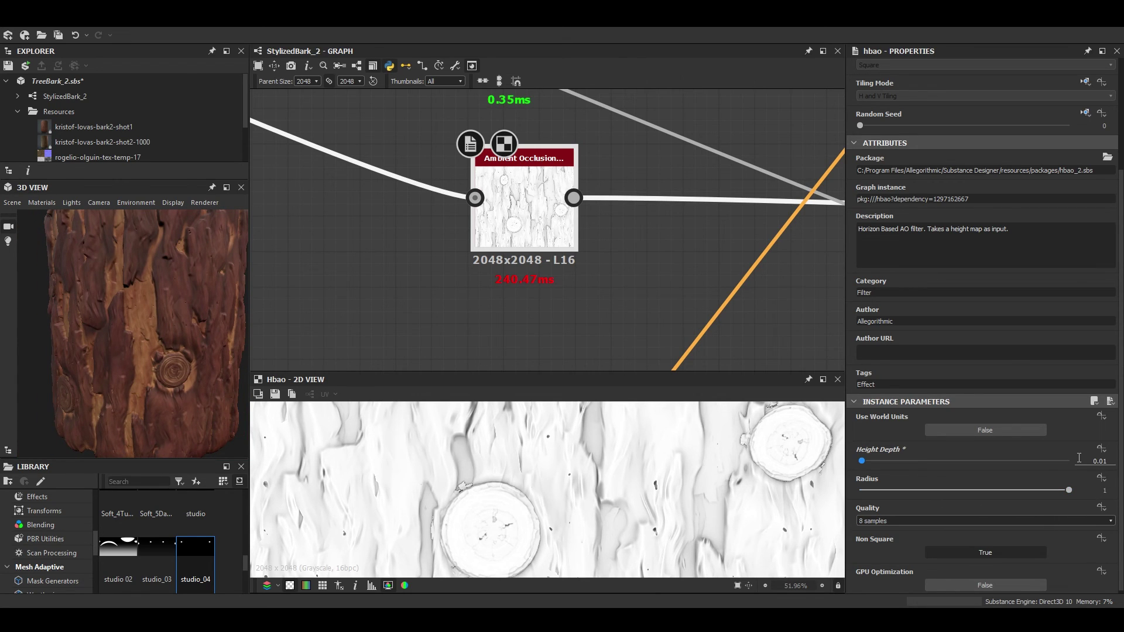
text(.1)
key(Return)
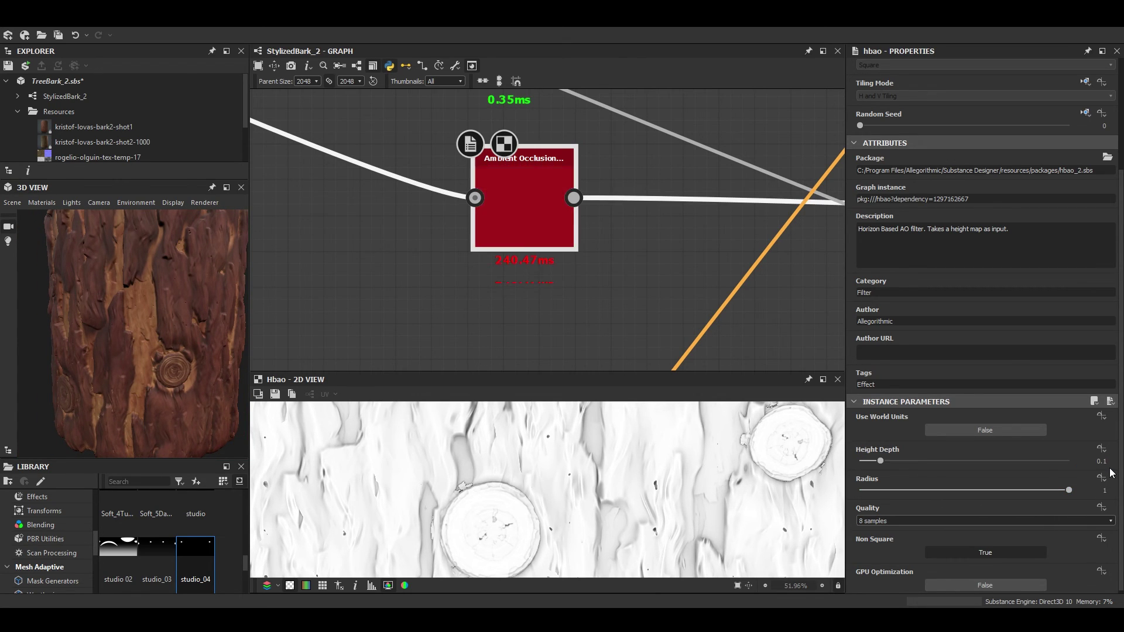
scroll(573, 260, down, 8)
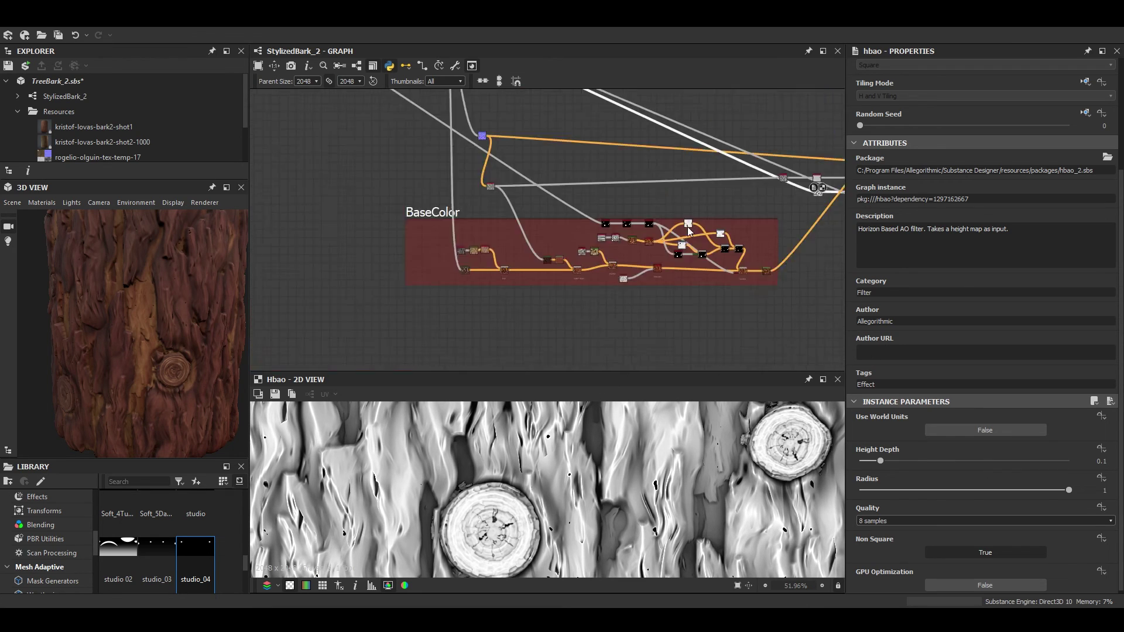
scroll(658, 314, up, 4)
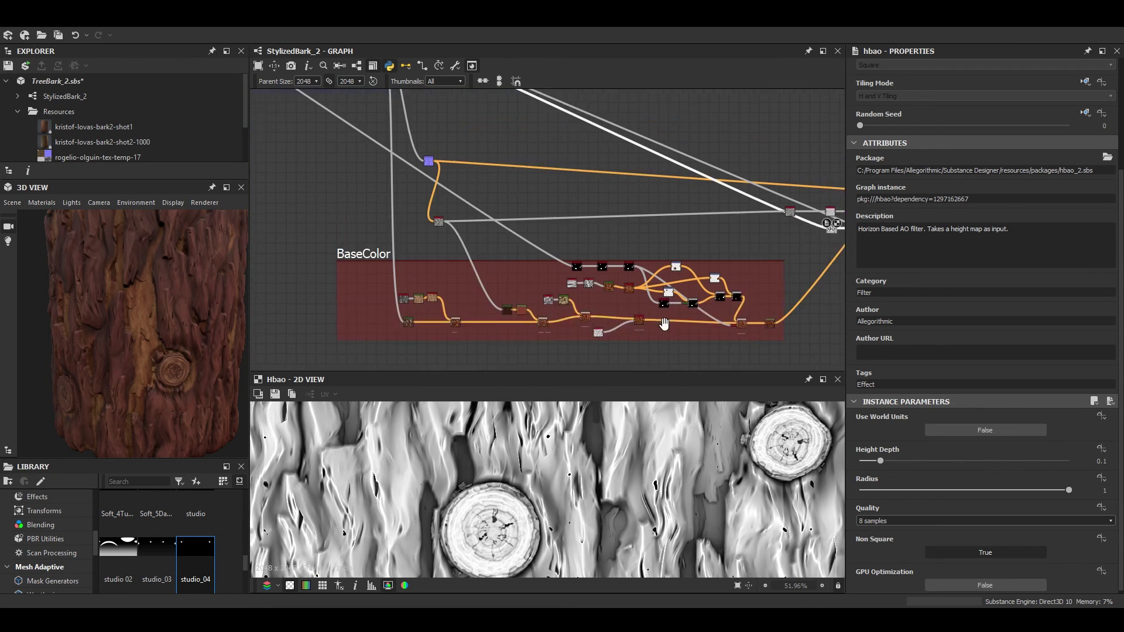